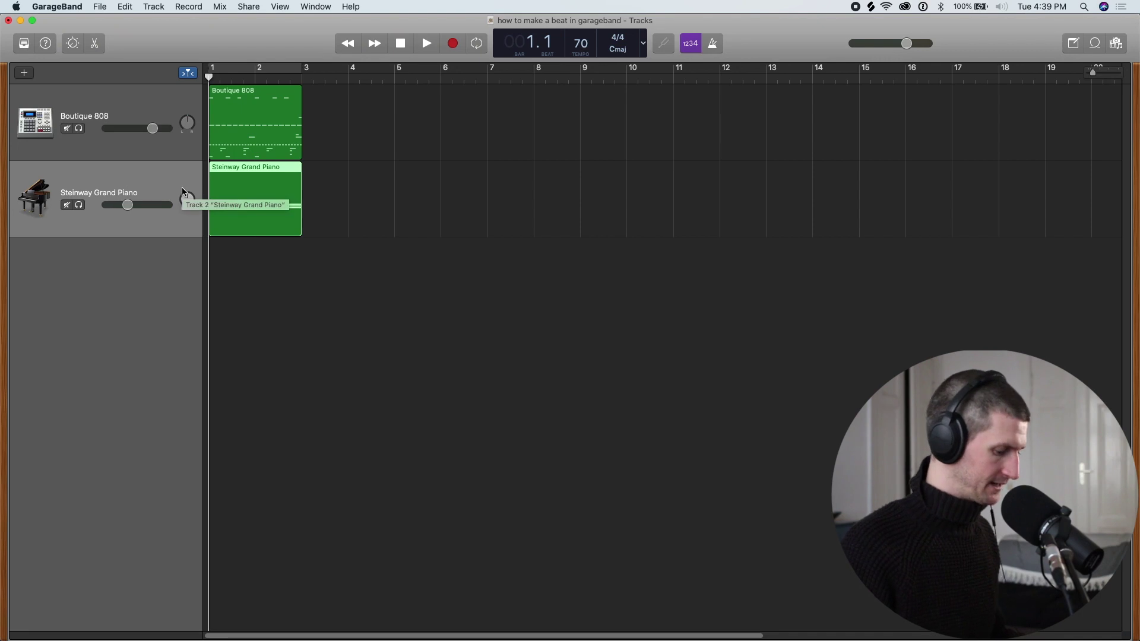
Duplicate the Steinway Grand Piano track with ⌘D, creating an empty third piano track.
left_click(155, 106)
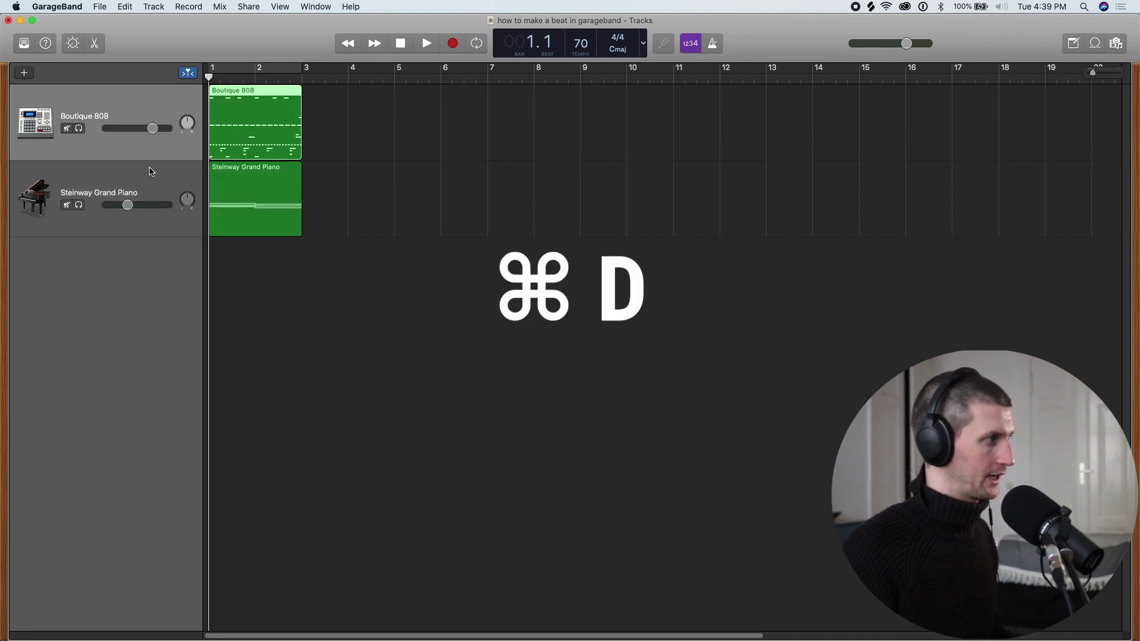
left_click(152, 175)
key("super+d")
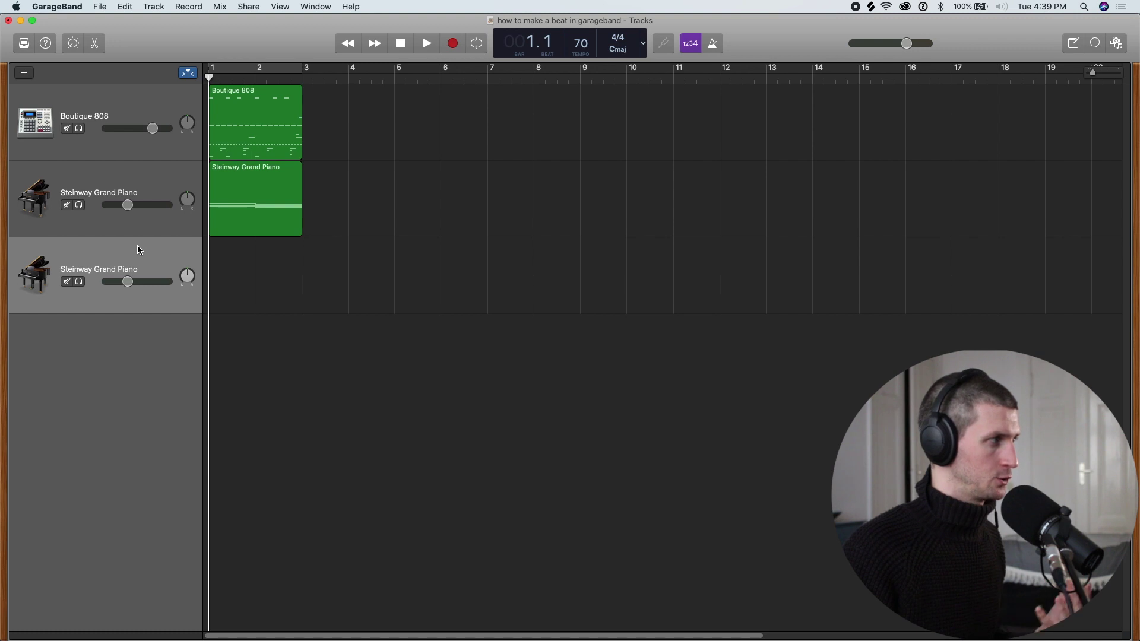
left_click(156, 190)
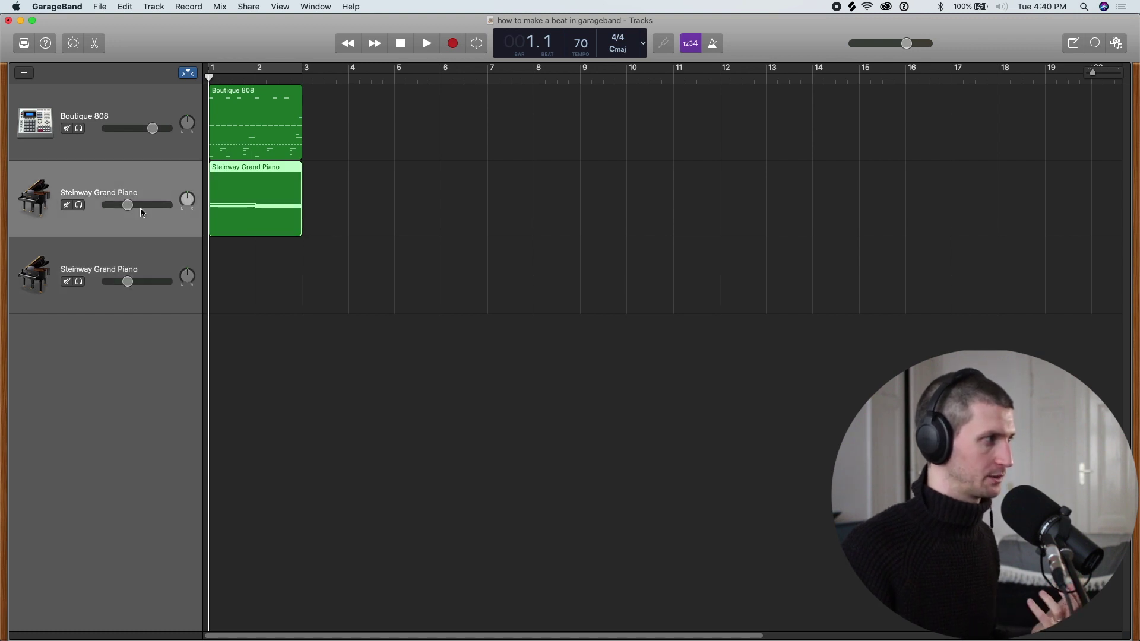
left_click(151, 259)
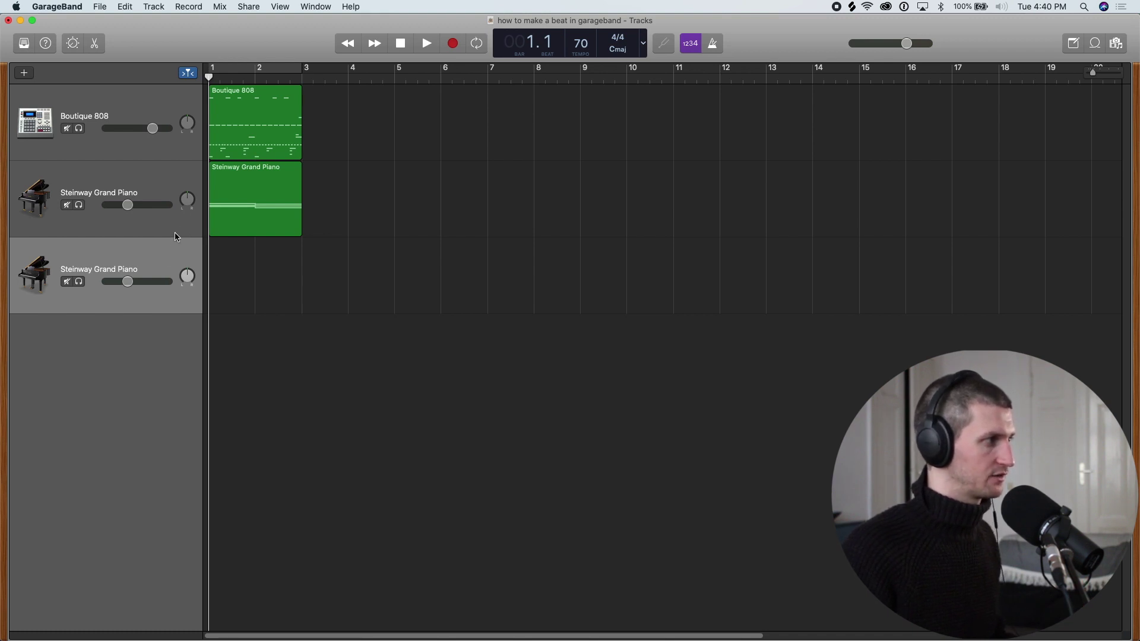
Try moving the piano region onto track 3 and back, then show the sound Library.
left_click(154, 7)
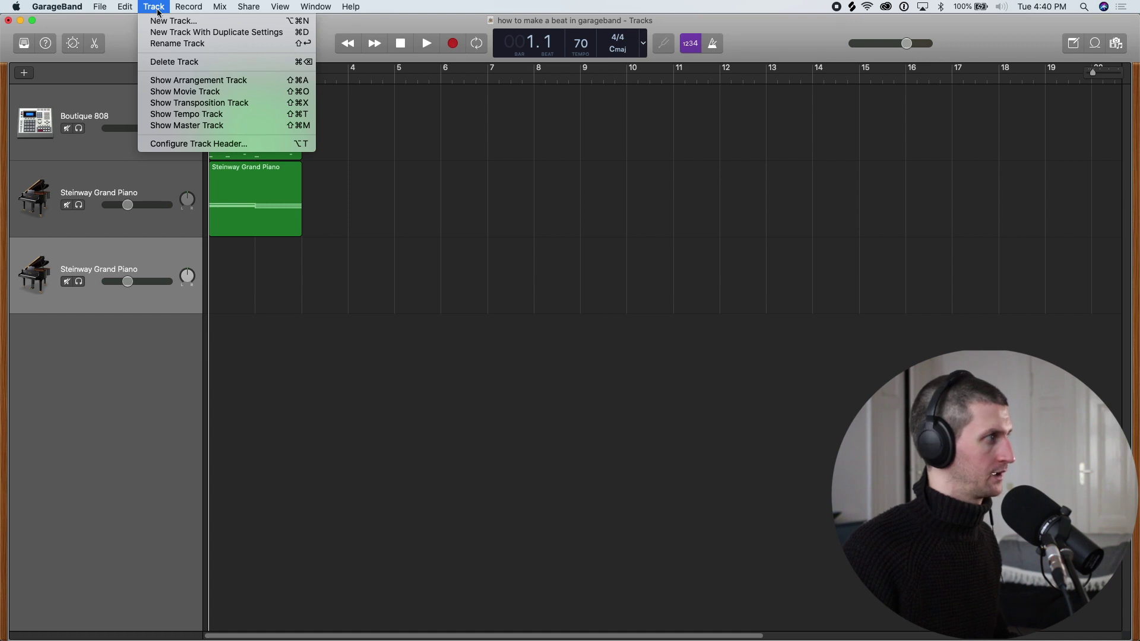
left_click(122, 26)
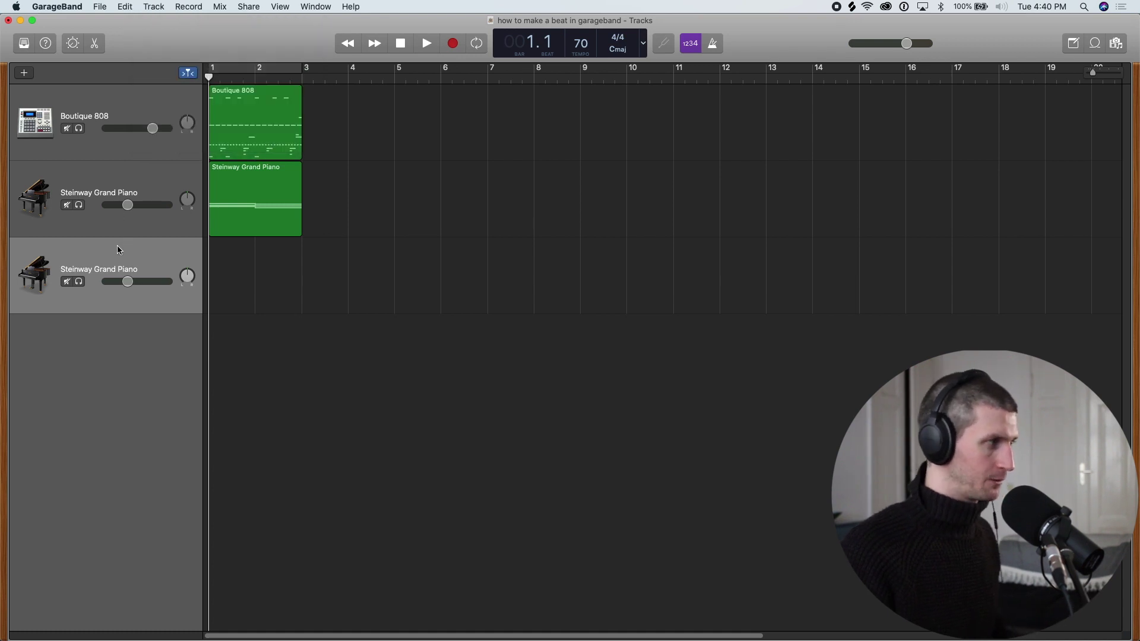
left_click(250, 221)
mouse_move(251, 218)
left_mouse_down()
mouse_move(251, 270)
mouse_move(247, 201)
left_mouse_up()
left_click(173, 257)
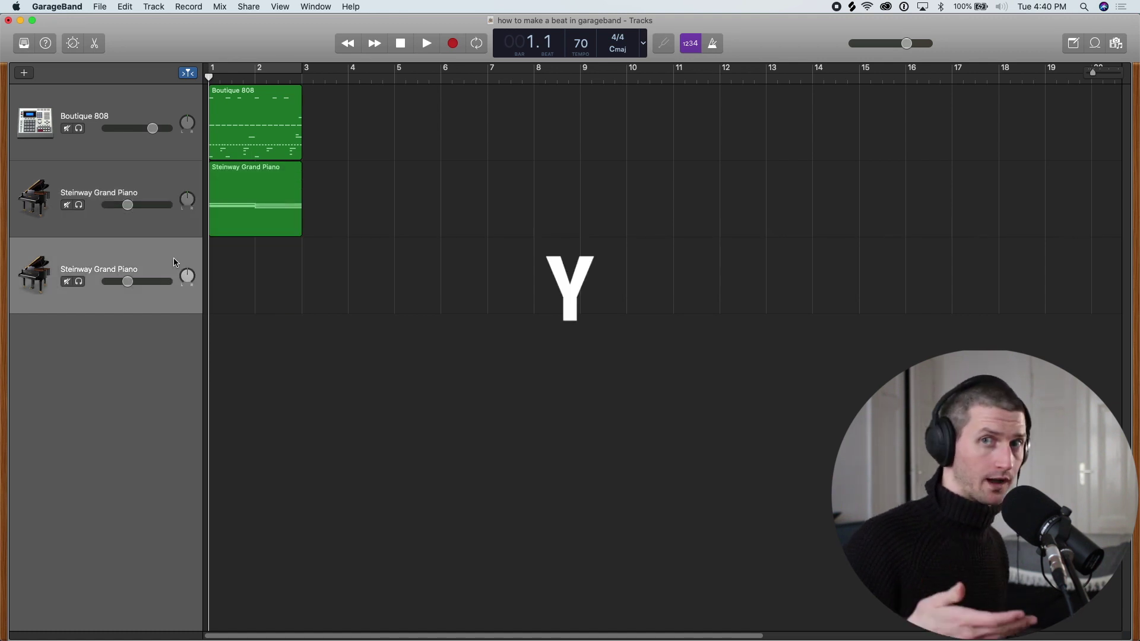
key("y")
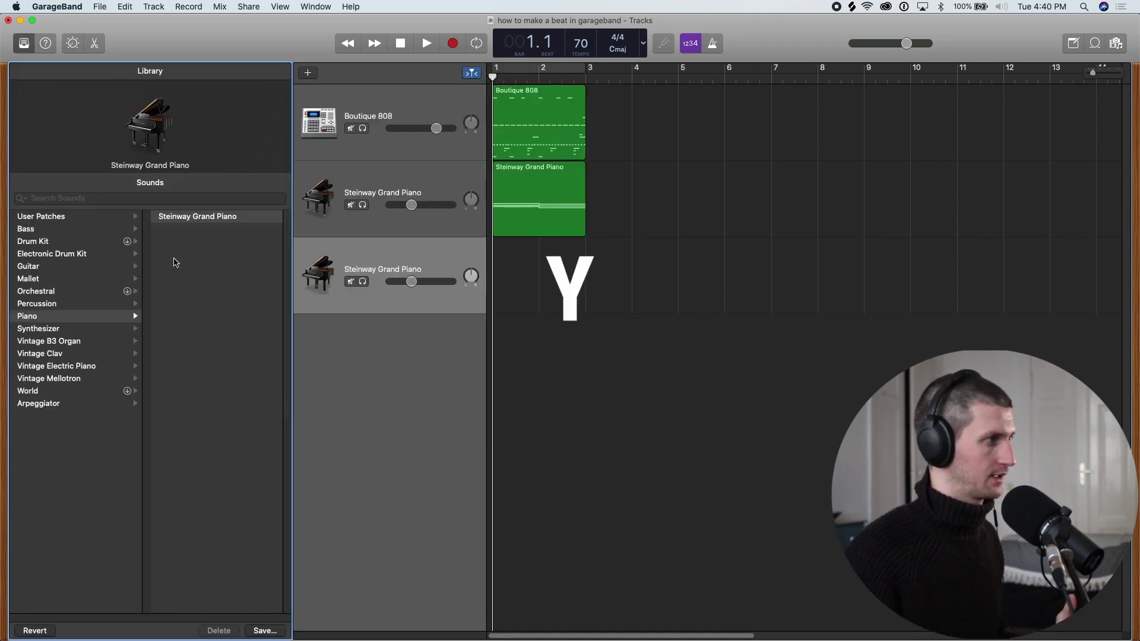
Browse the Piano sounds, then delete the empty third piano track.
left_click(86, 321)
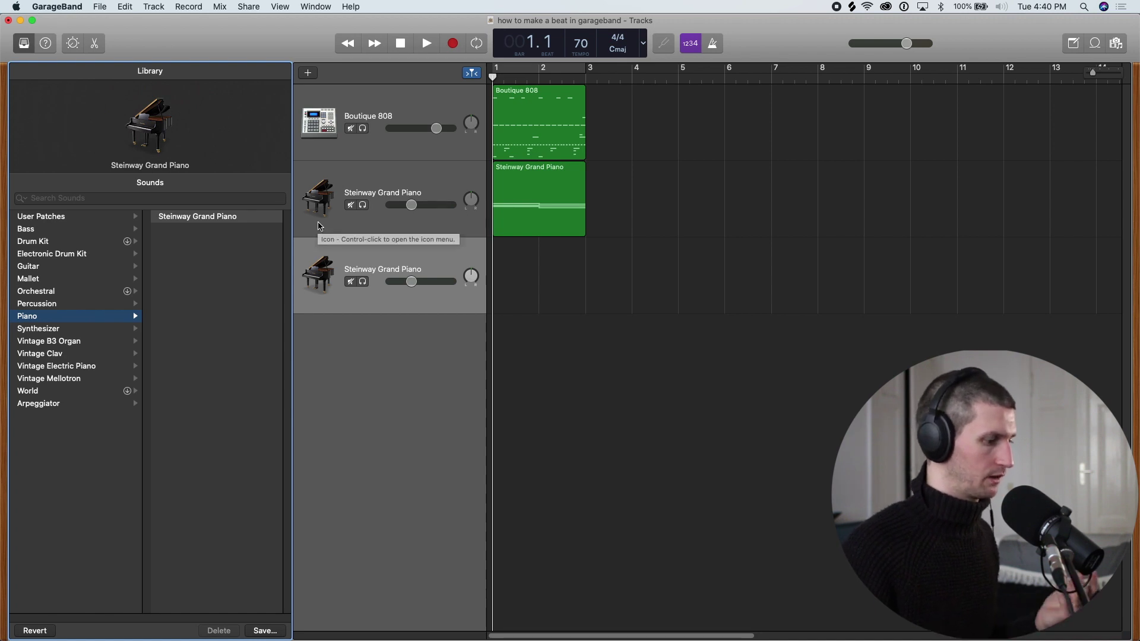
key("y")
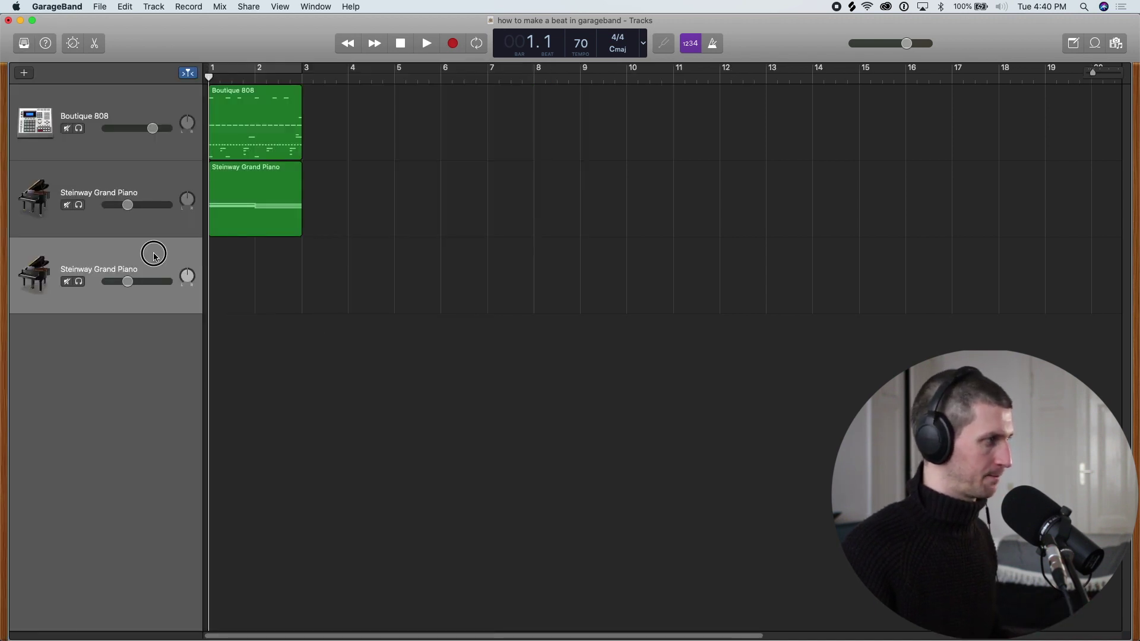
key("super+BackSpace")
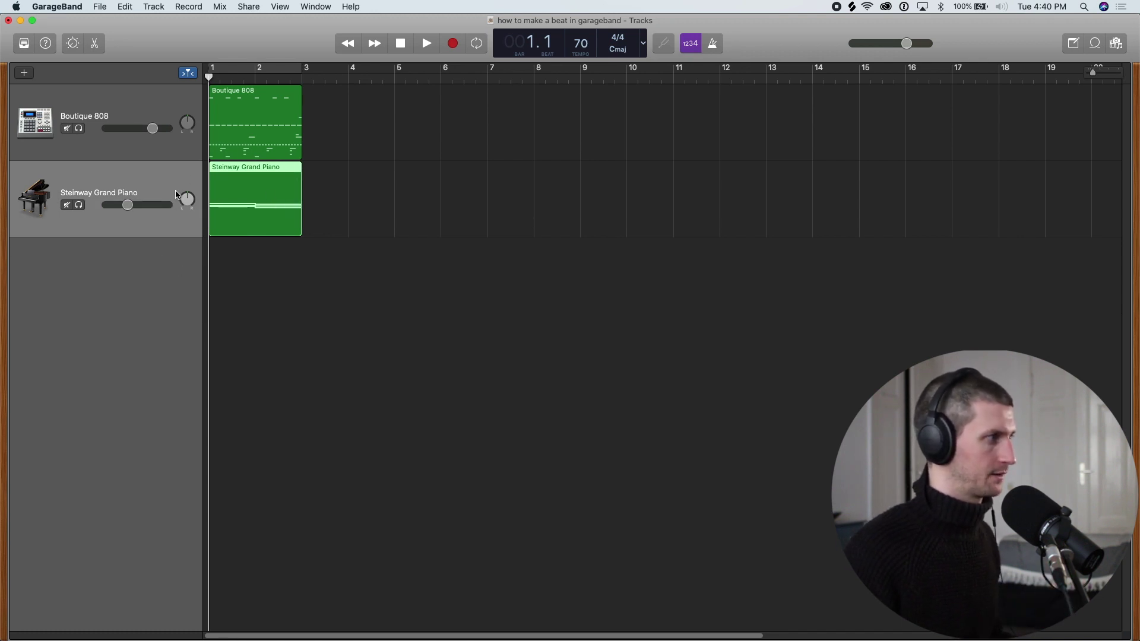
Re-duplicate the piano track and set its sound to Synthesizer > Pad > Emerald Haze Pad.
key("super+d")
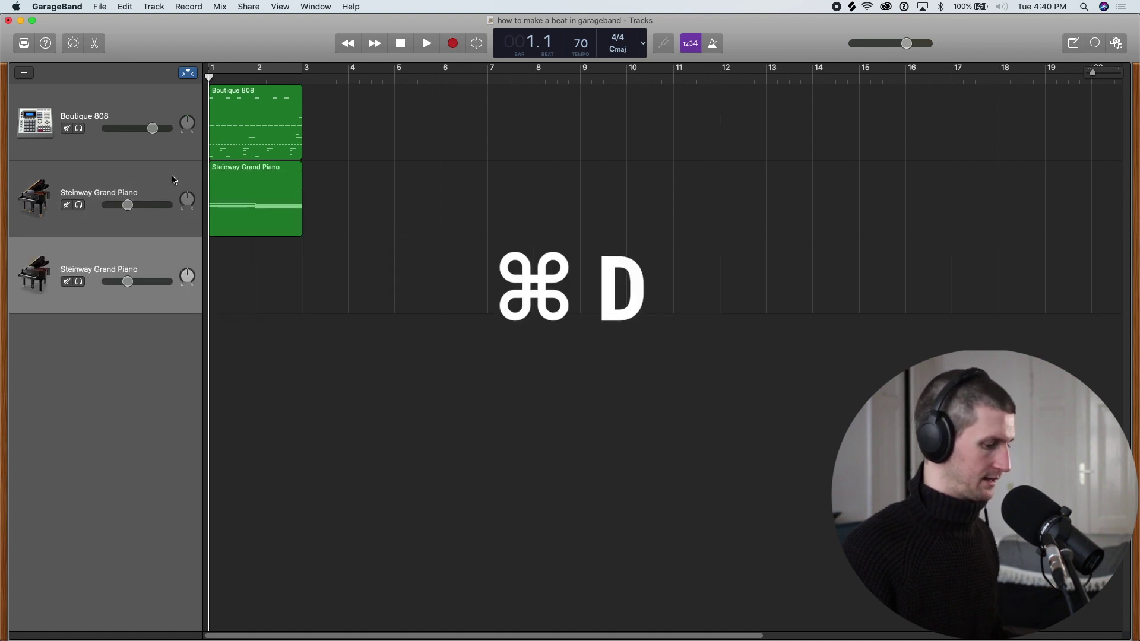
key("y")
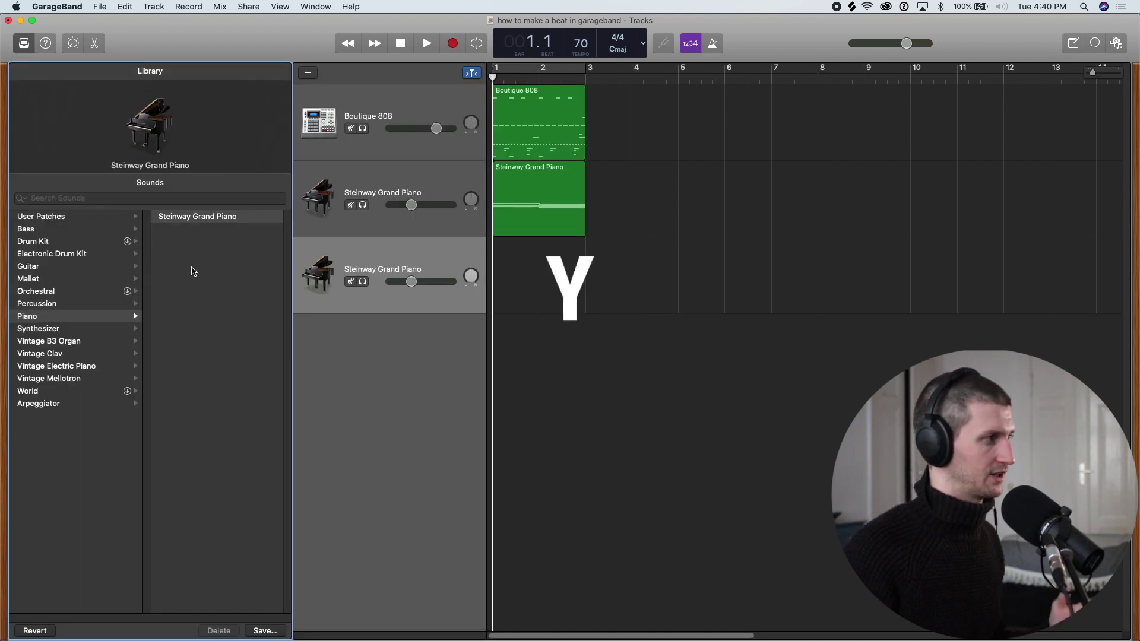
left_click(89, 328)
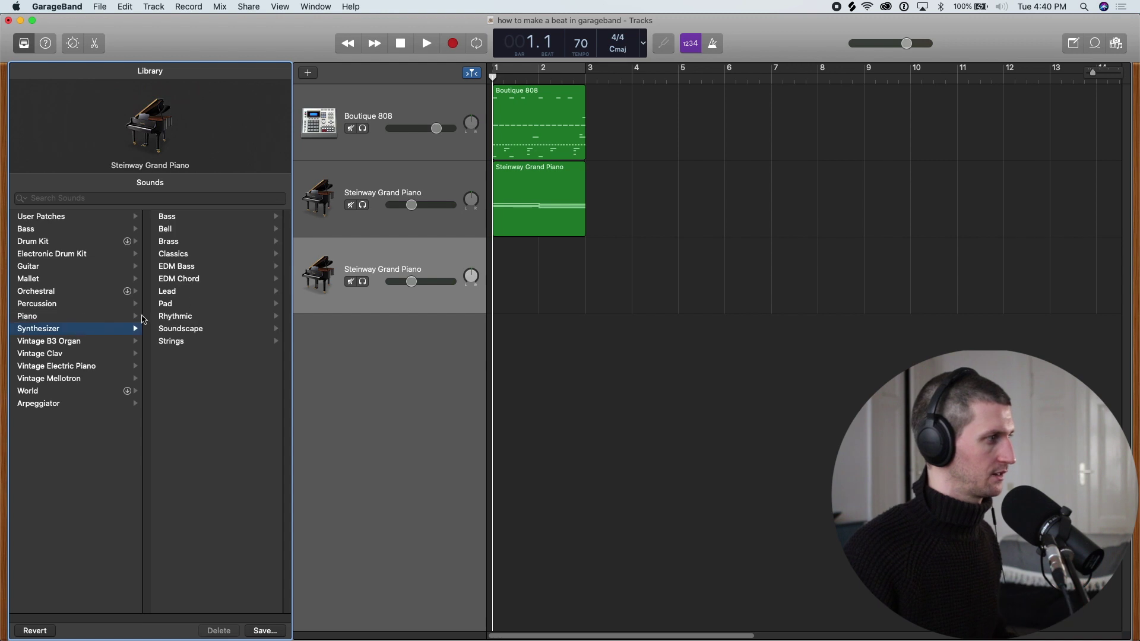
left_click(199, 304)
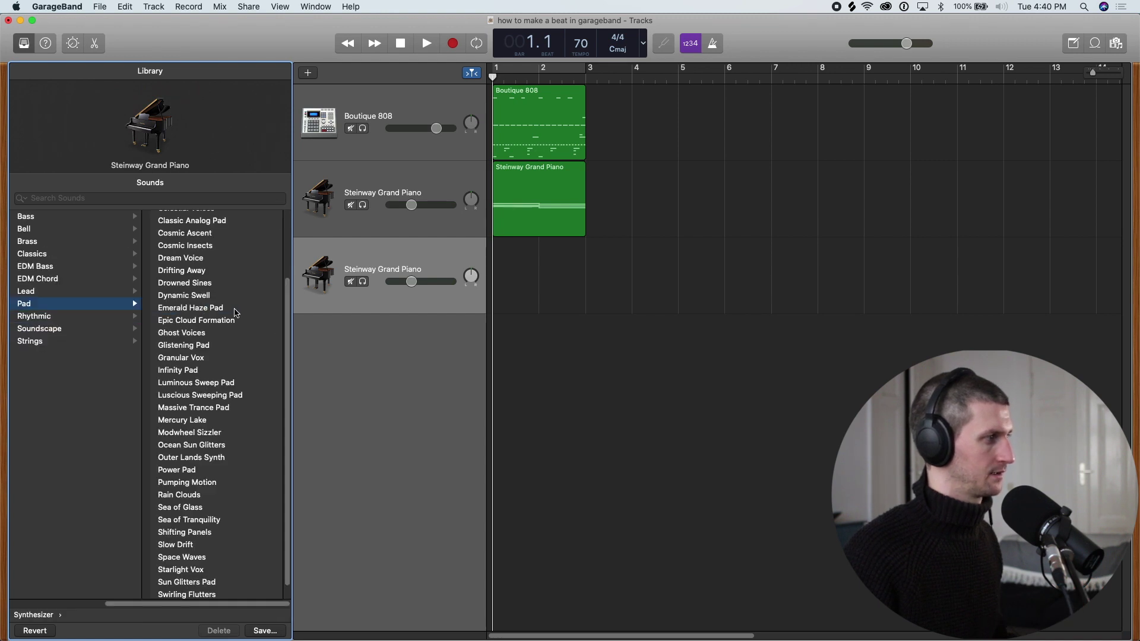
left_click(218, 307)
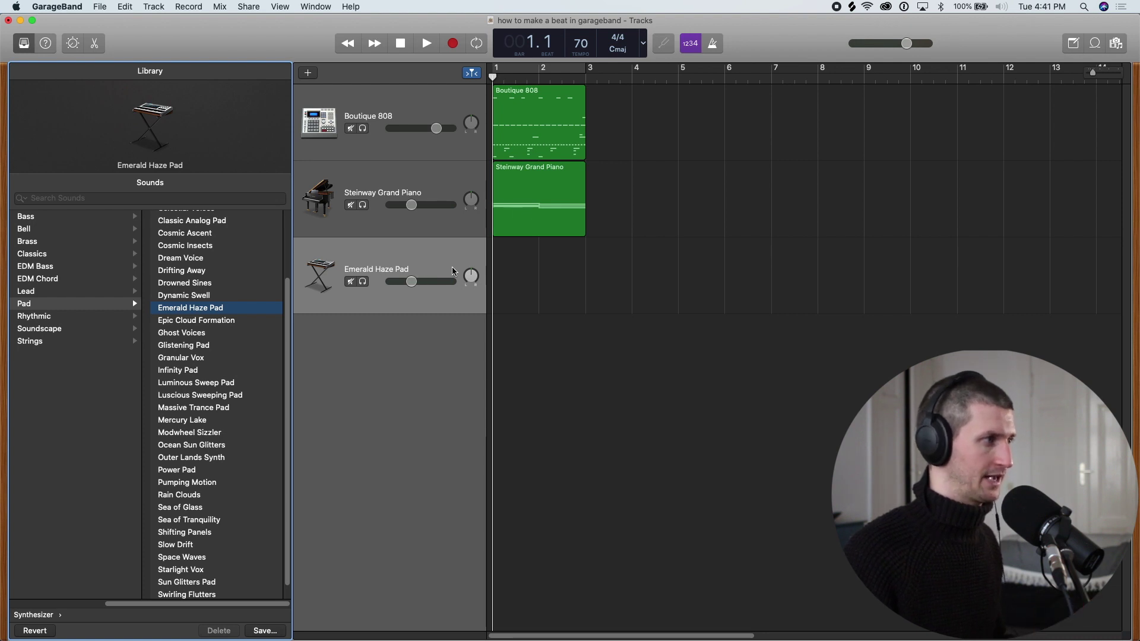
left_click(536, 208)
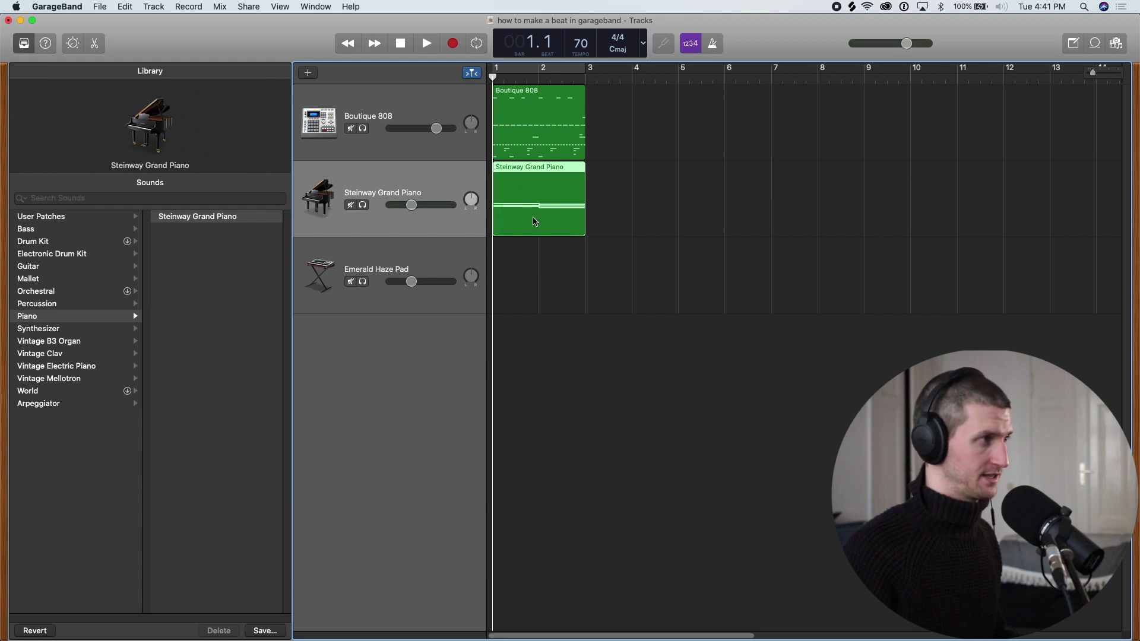
left_click(463, 262)
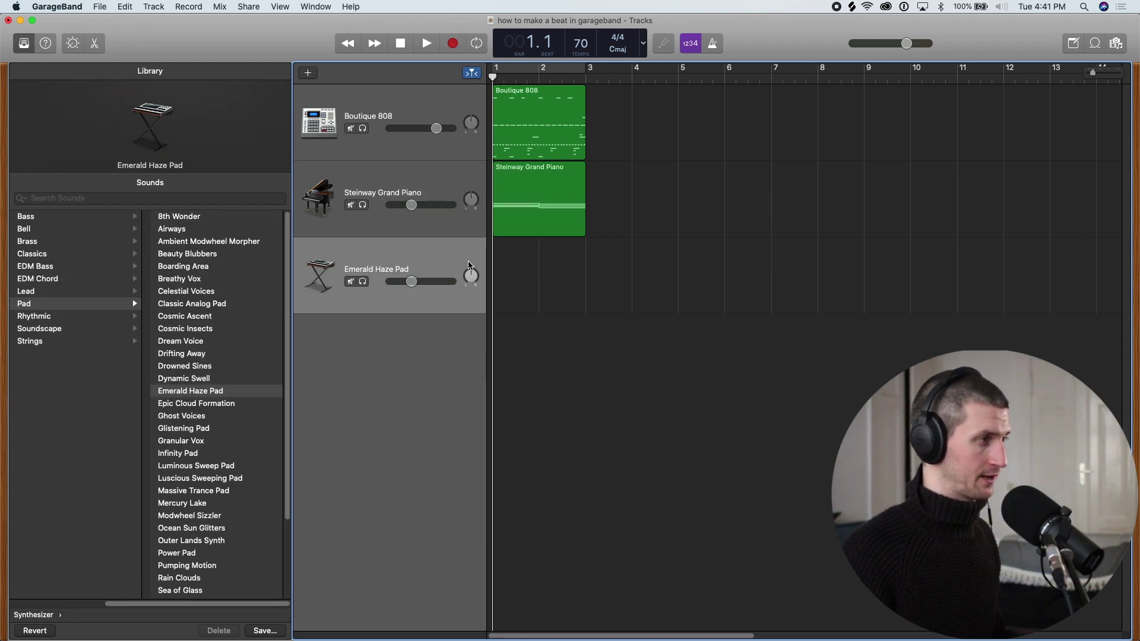
key("super+v")
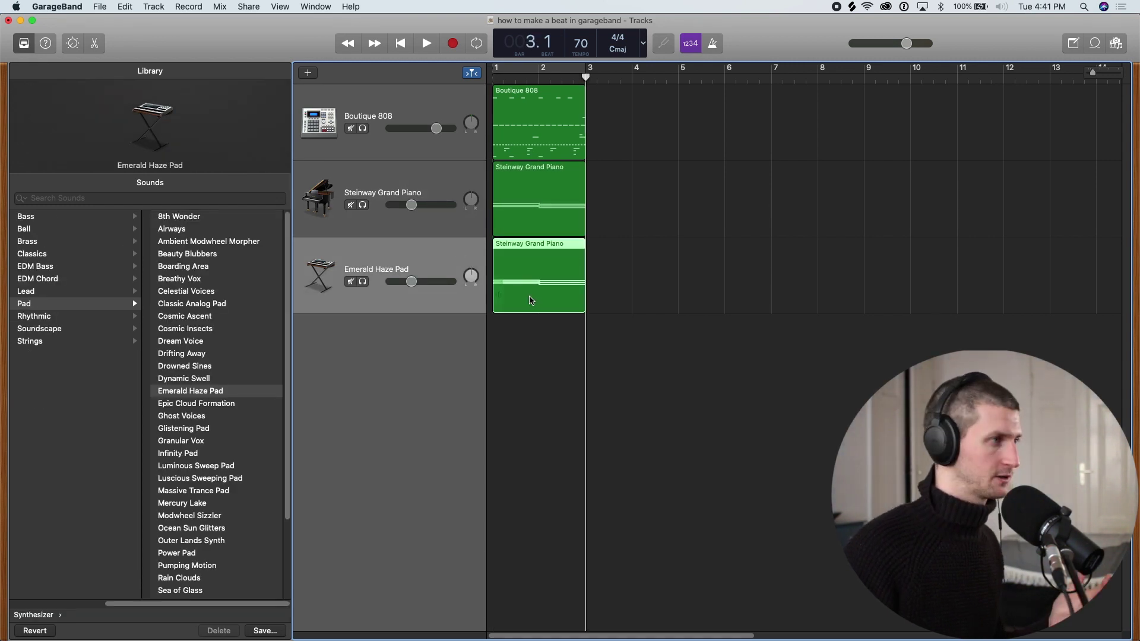
left_click(619, 295)
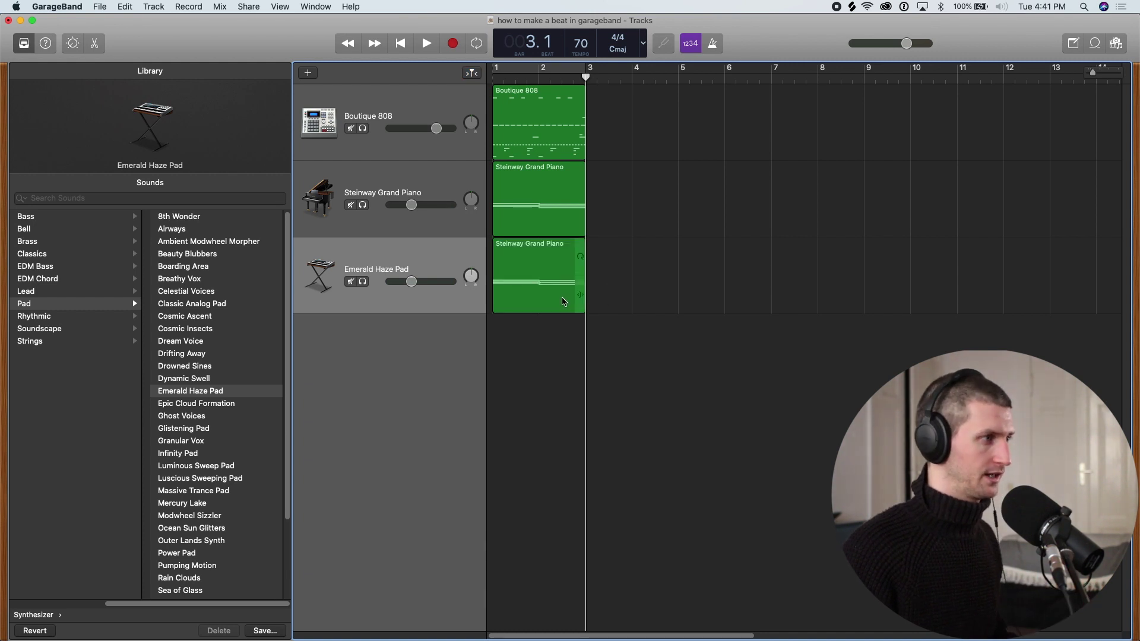
left_click(563, 302)
key("Delete")
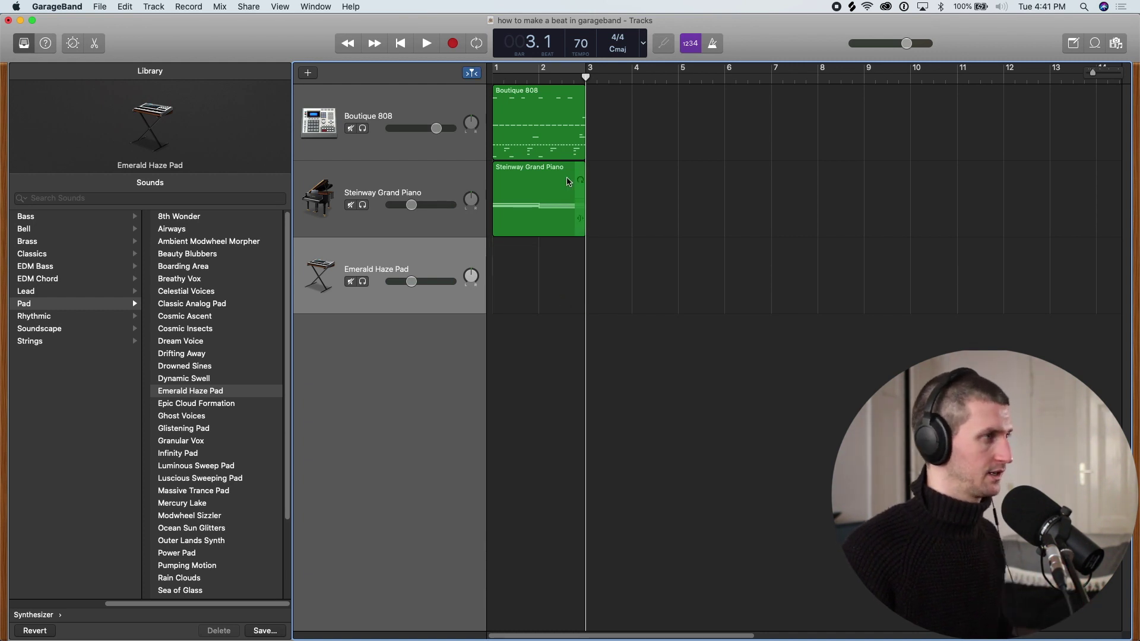
left_click(551, 190)
left_click(551, 190, "alt")
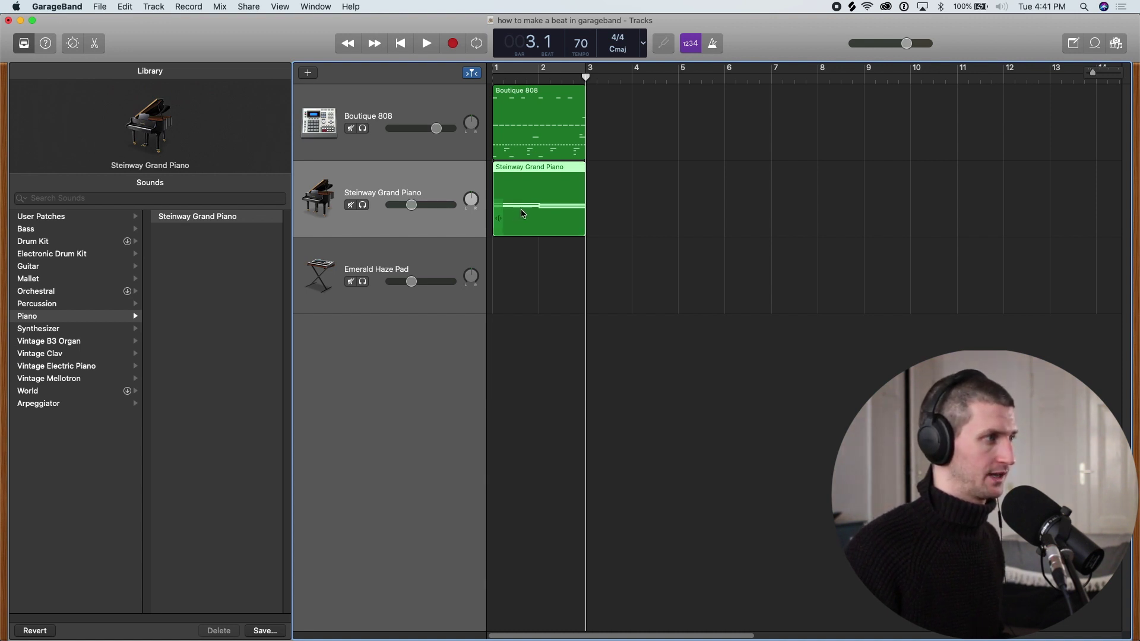
left_click_drag(522, 213, 753, 219)
left_click_drag(754, 219, 965, 223)
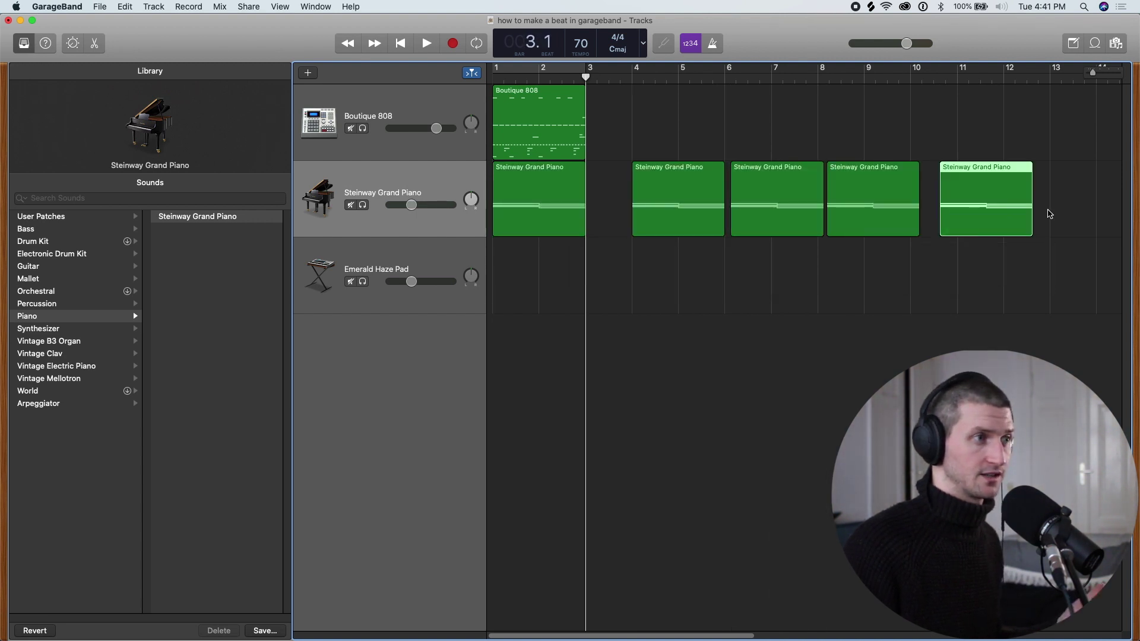
left_click_drag(1066, 208, 677, 219)
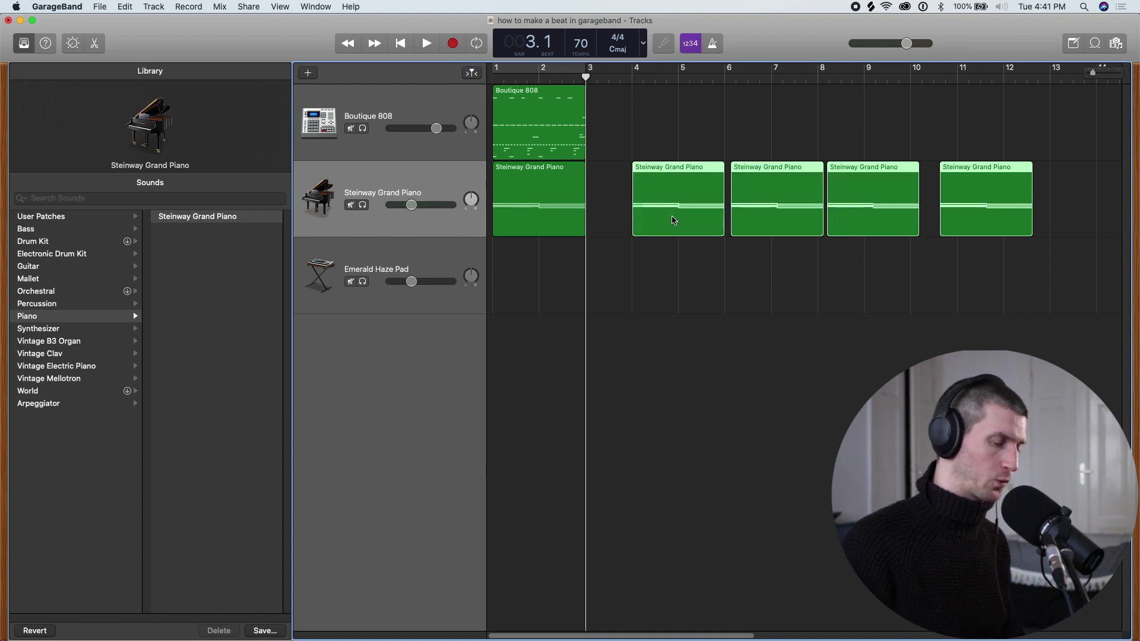
key("Delete")
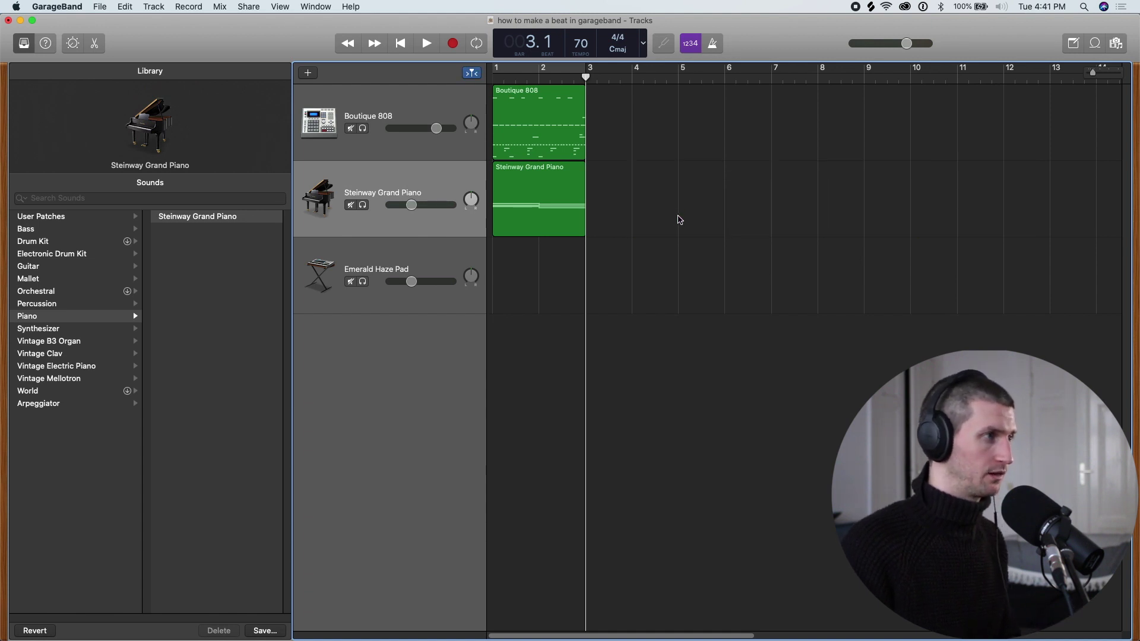
left_click(454, 260)
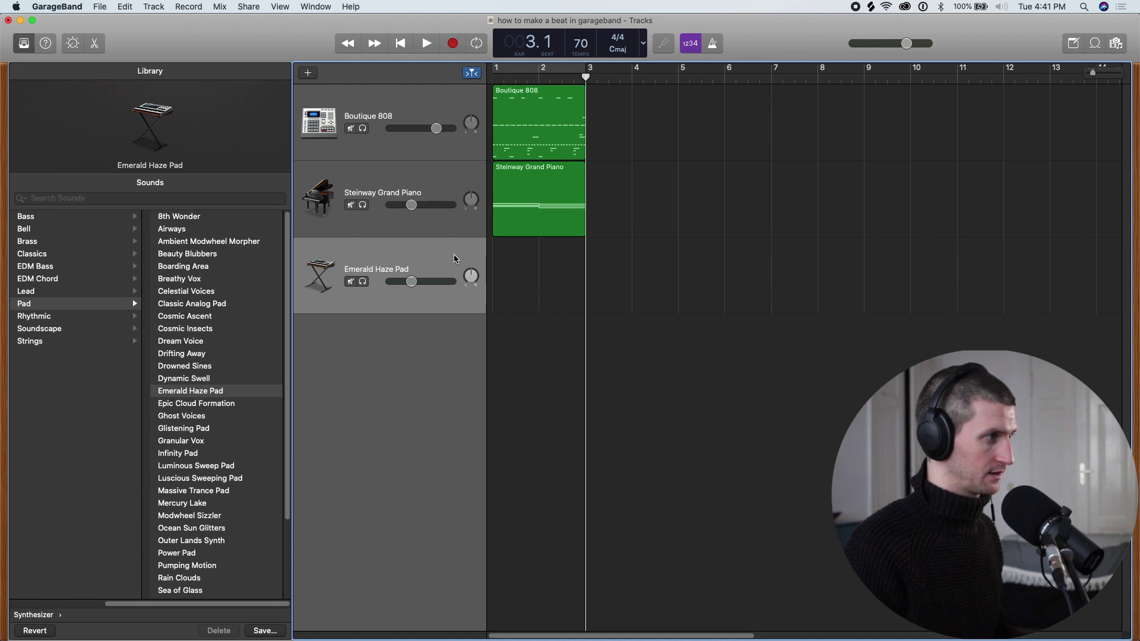
key("super+BackSpace")
Duplicate the Steinway Grand Piano track and make the copy an Emerald Haze Pad synth.
key("y")
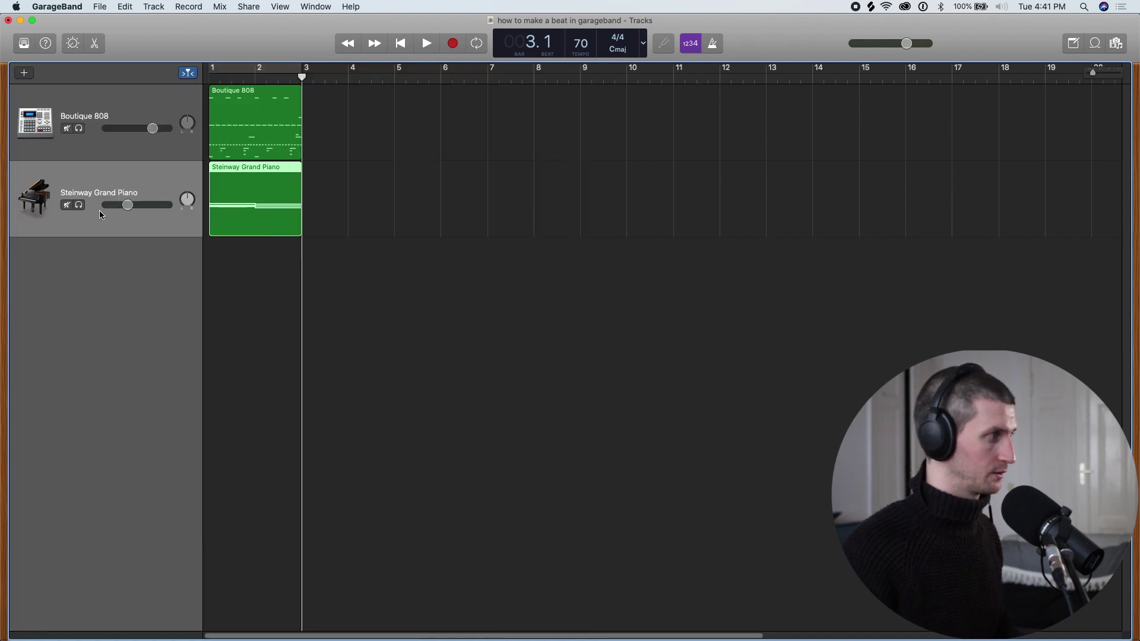
left_click(246, 284)
left_click(139, 184)
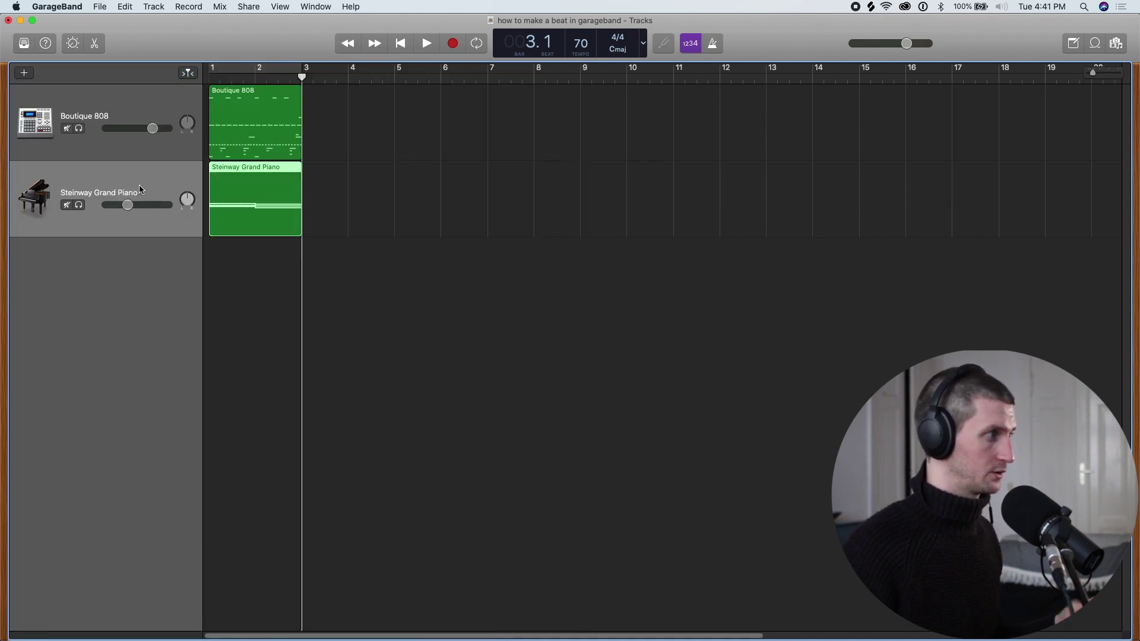
key("super+d")
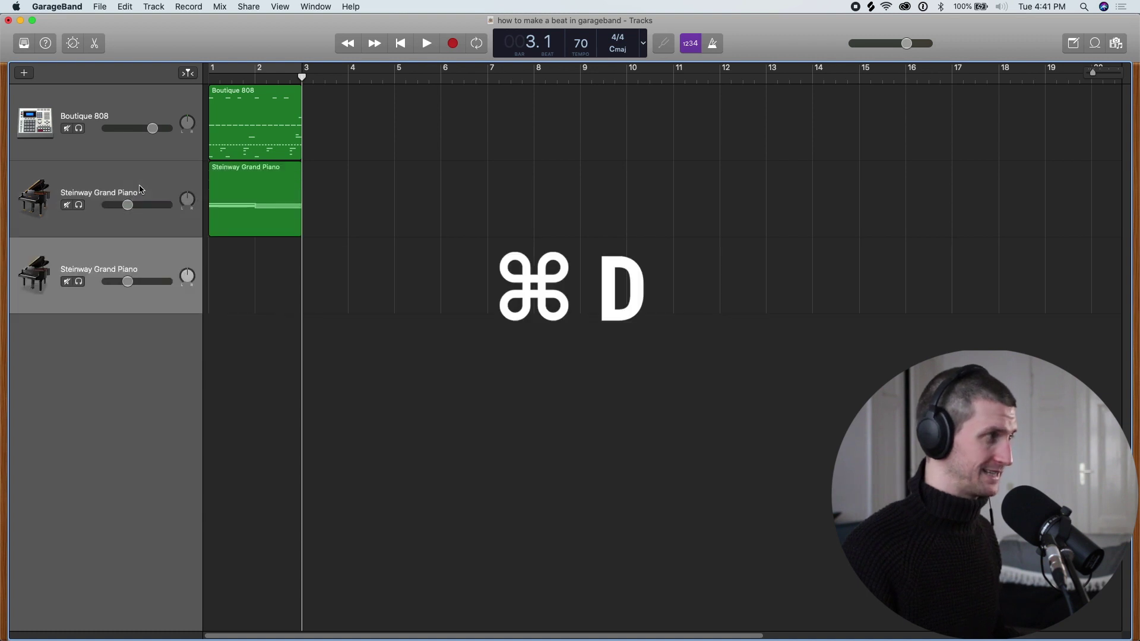
key("y")
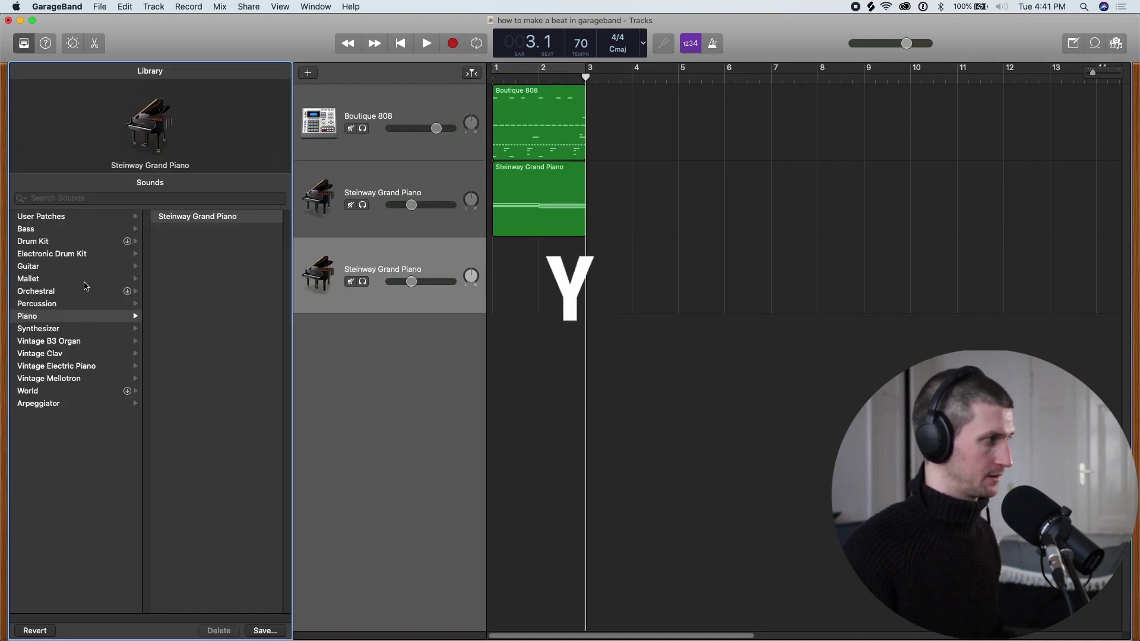
left_click(86, 330)
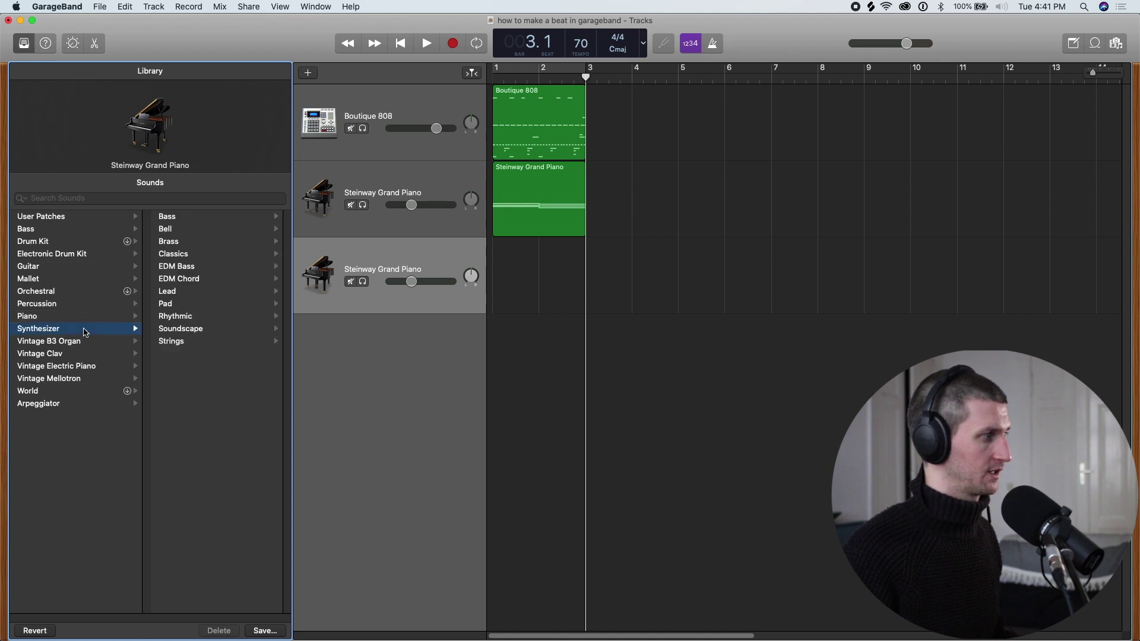
left_click(223, 303)
left_click(219, 308)
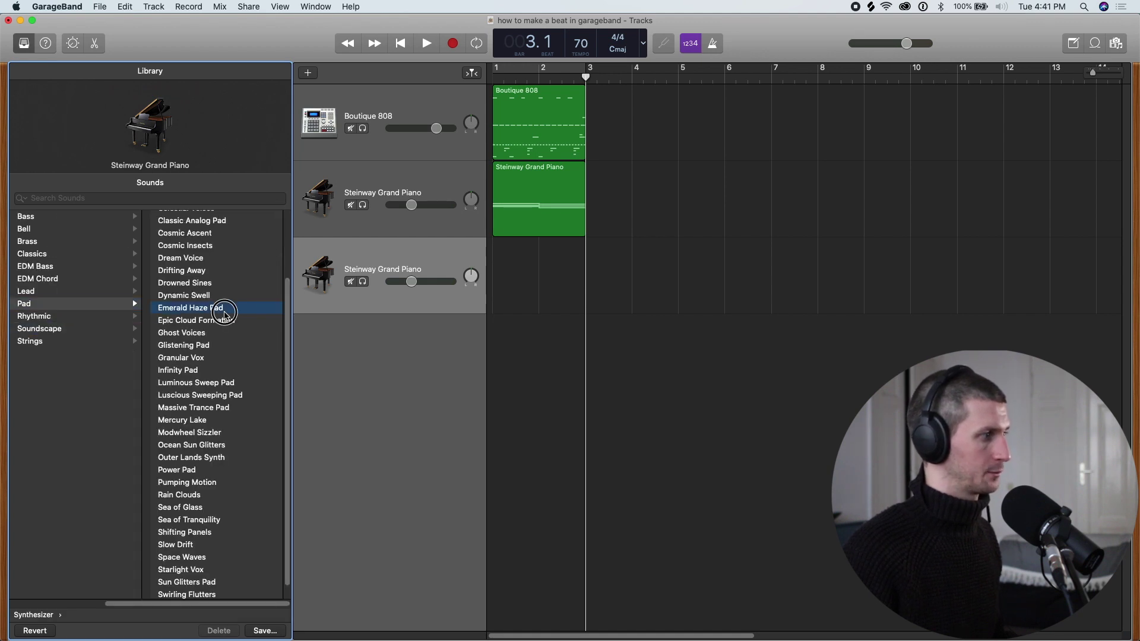
Copy the piano region onto the Emerald Haze Pad track and solo the piano track.
left_click(518, 228, "alt")
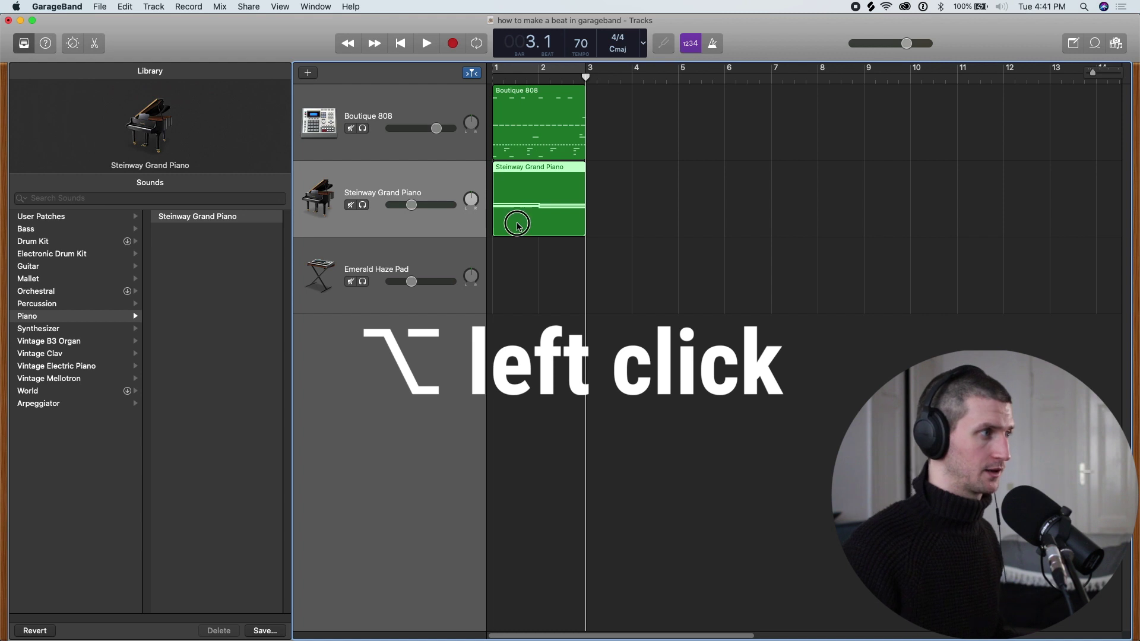
left_click_drag(518, 227, 522, 303)
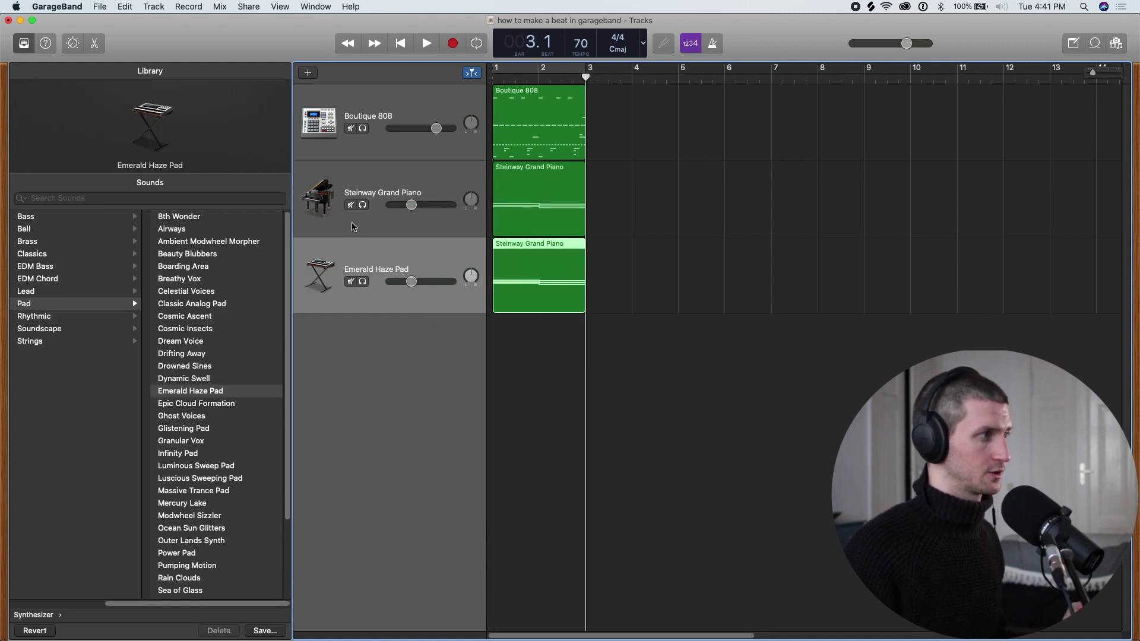
left_click(362, 205)
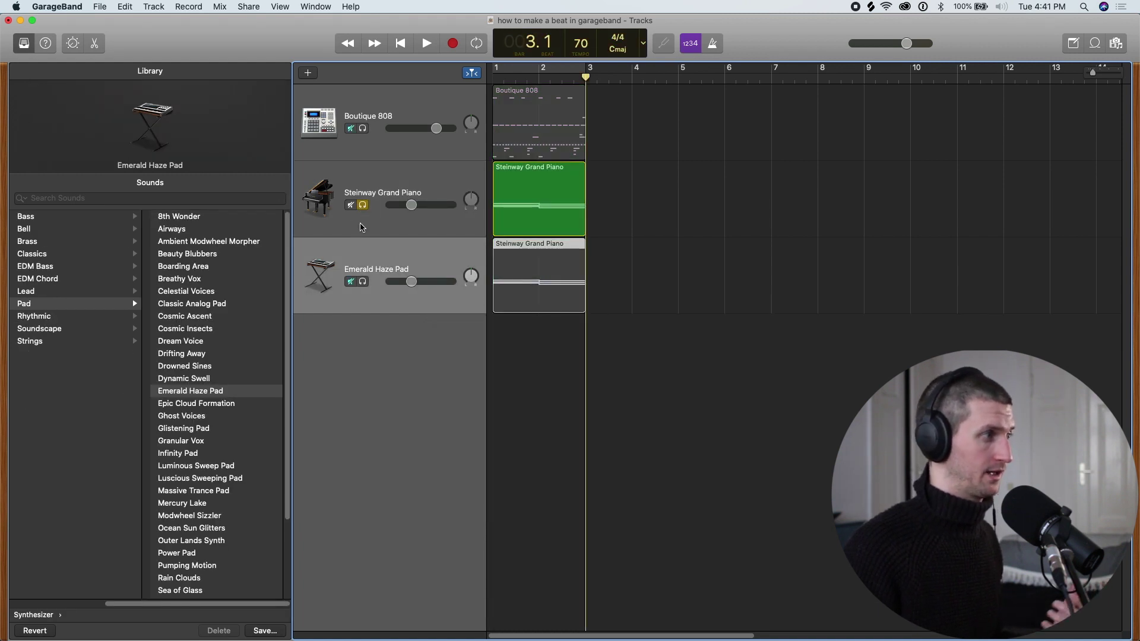
Solo the Emerald Haze Pad track alongside the piano, then zoom the timeline in with Cmd+Right.
left_click(362, 281)
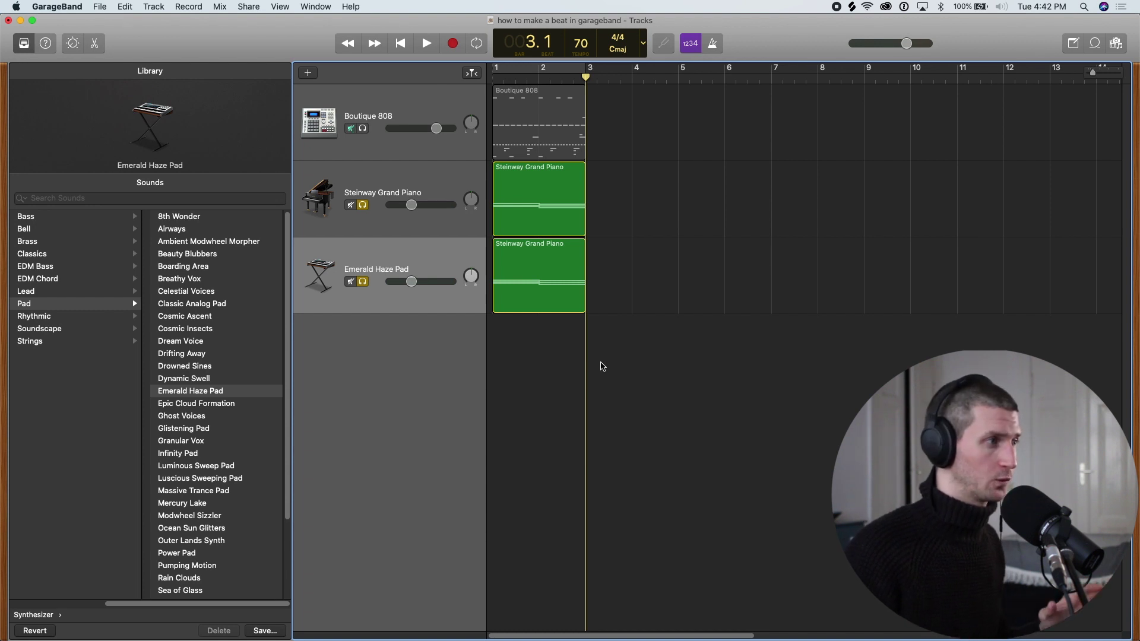
left_click(579, 280)
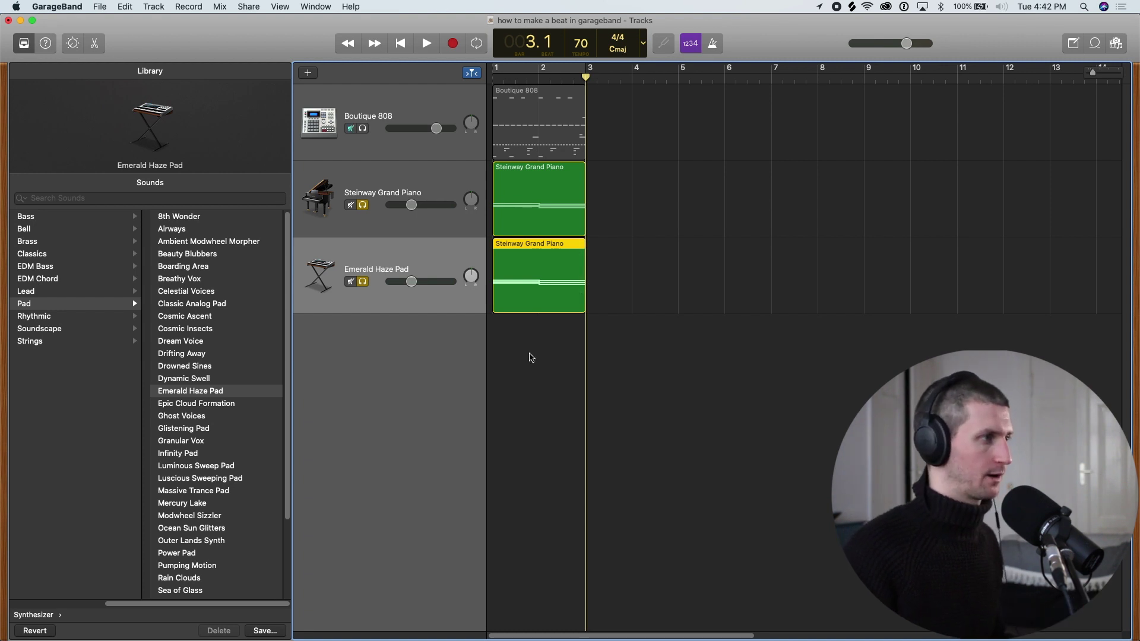
left_click(519, 331)
key("super+Right")
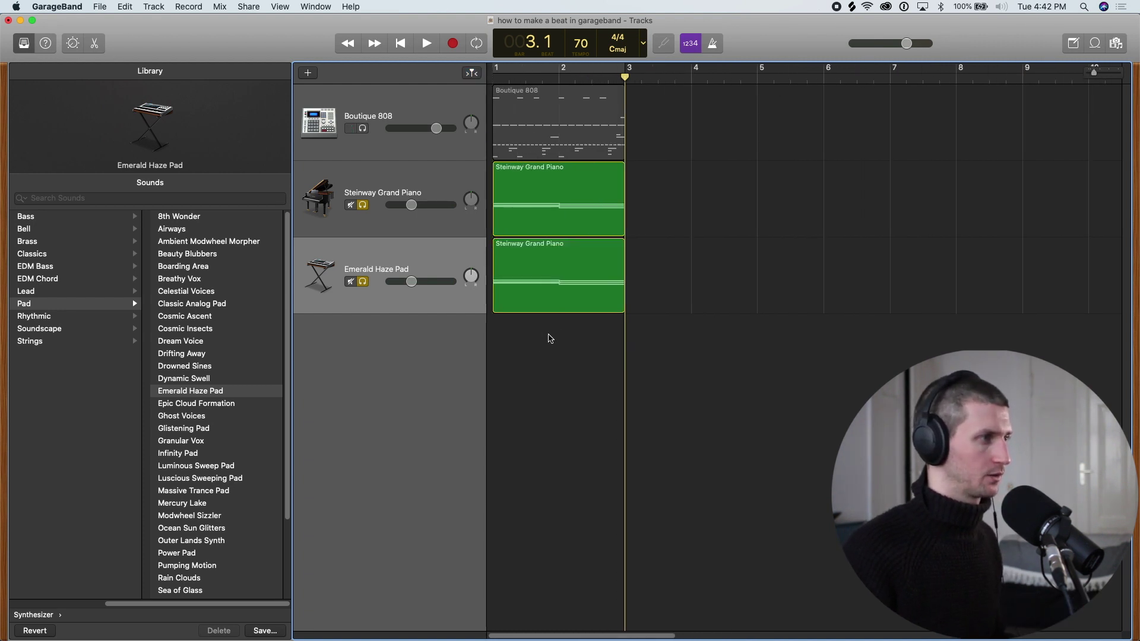
Transpose the pad track's region with Option+arrows, settling at -4 semitones.
left_click(548, 298)
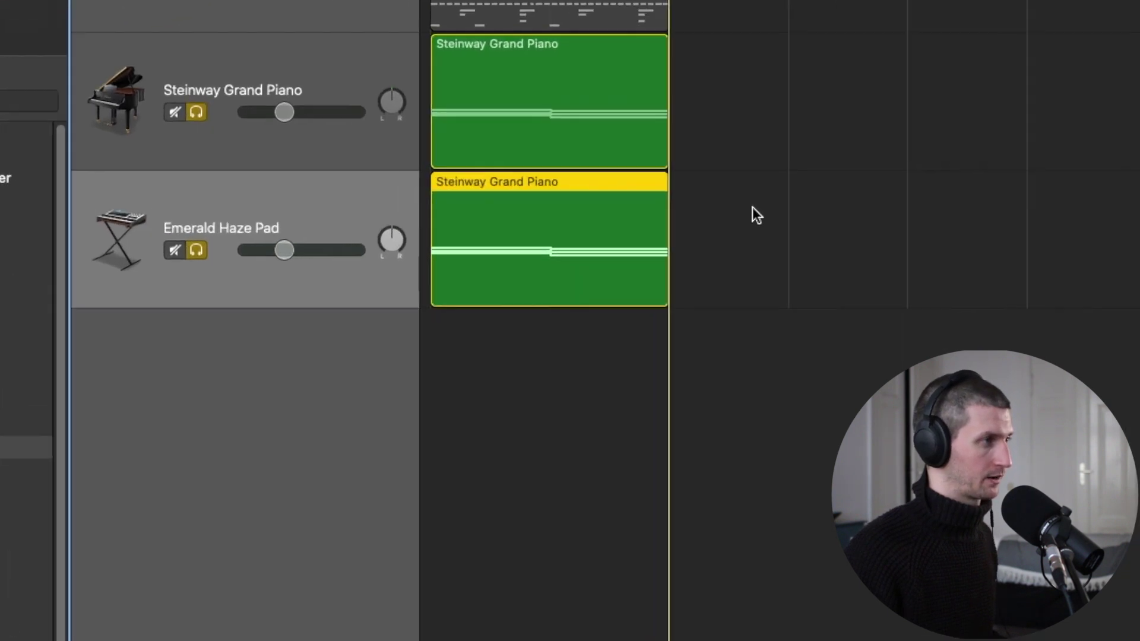
key("alt+Up")
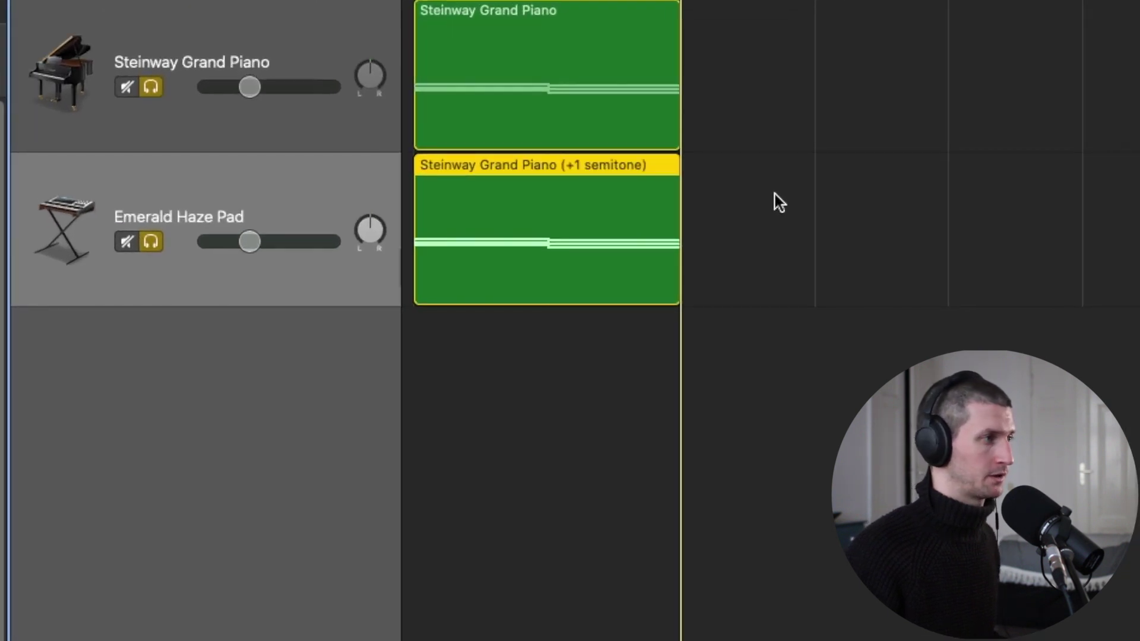
key("alt+Up")
key("alt+Up")
key("alt+Up")
key("alt+Up")
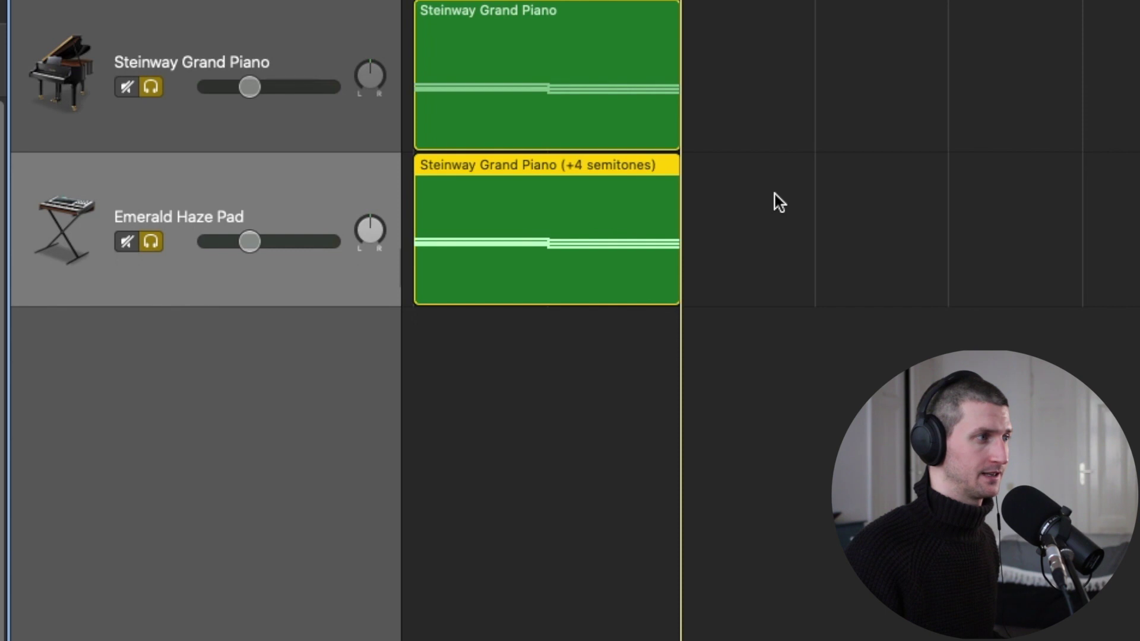
key("alt+Up")
key("alt+Up")
key("alt+Up")
key("alt+Up")
key("alt+Up")
key("alt+Up")
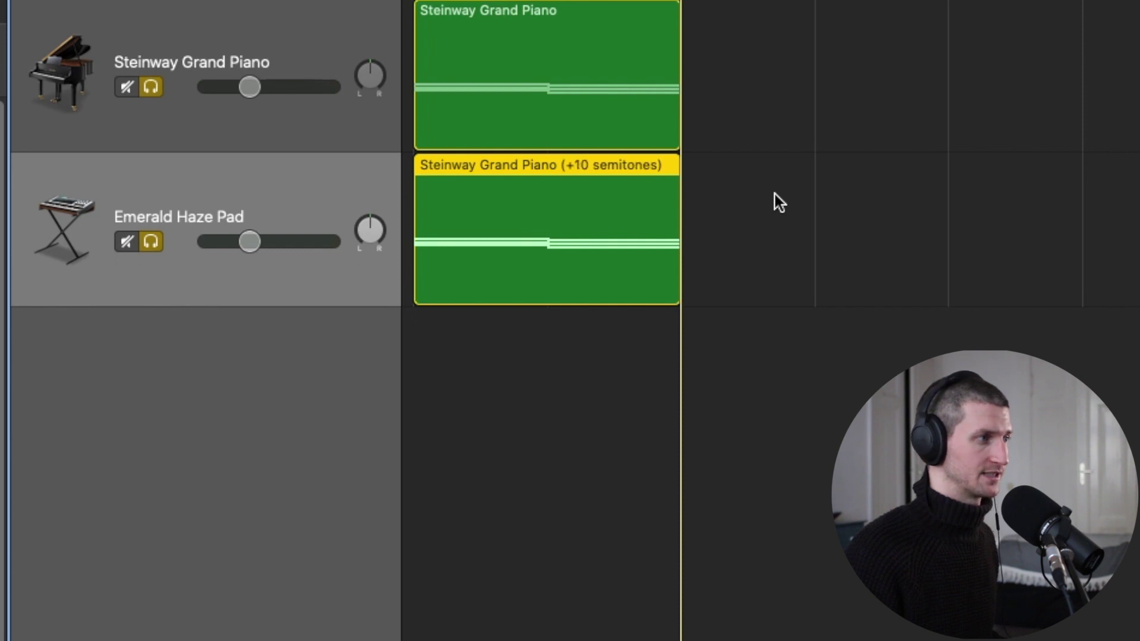
key("alt+Up")
key("alt+Down")
key("alt+Down")
key("alt+Down")
key("alt+Down")
key("alt+Down")
key("alt+Down")
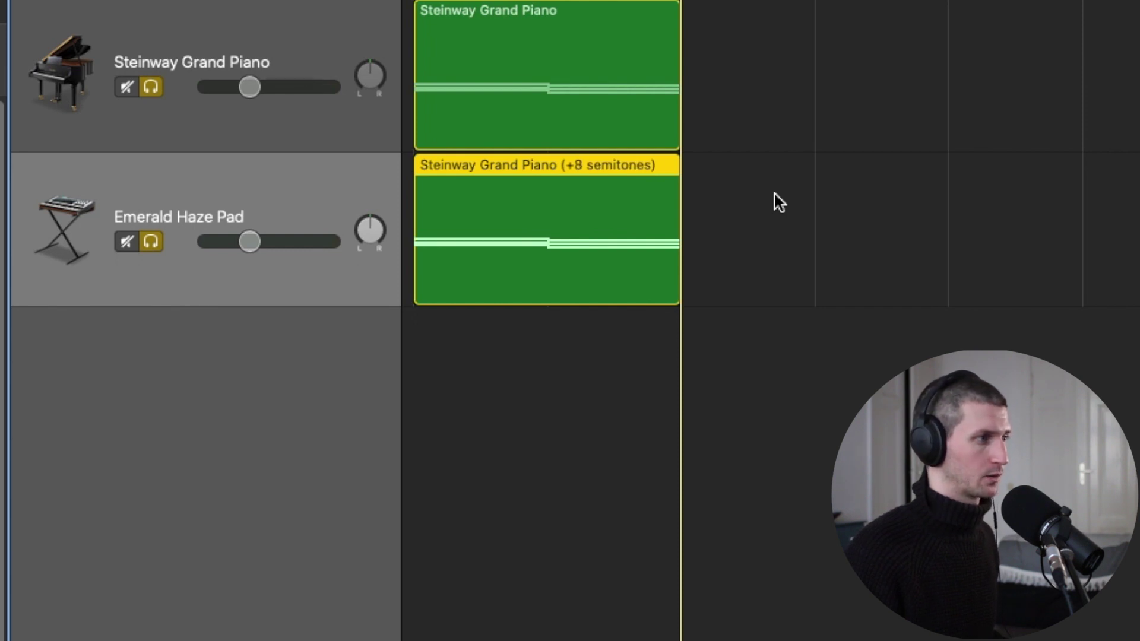
key("alt+Down")
key("alt+Down")
key("alt+Down")
key("alt+Down")
key("alt+Down")
key("alt+Down")
key("alt+Down")
key("alt+Down")
key("alt+Down")
key("alt+Down")
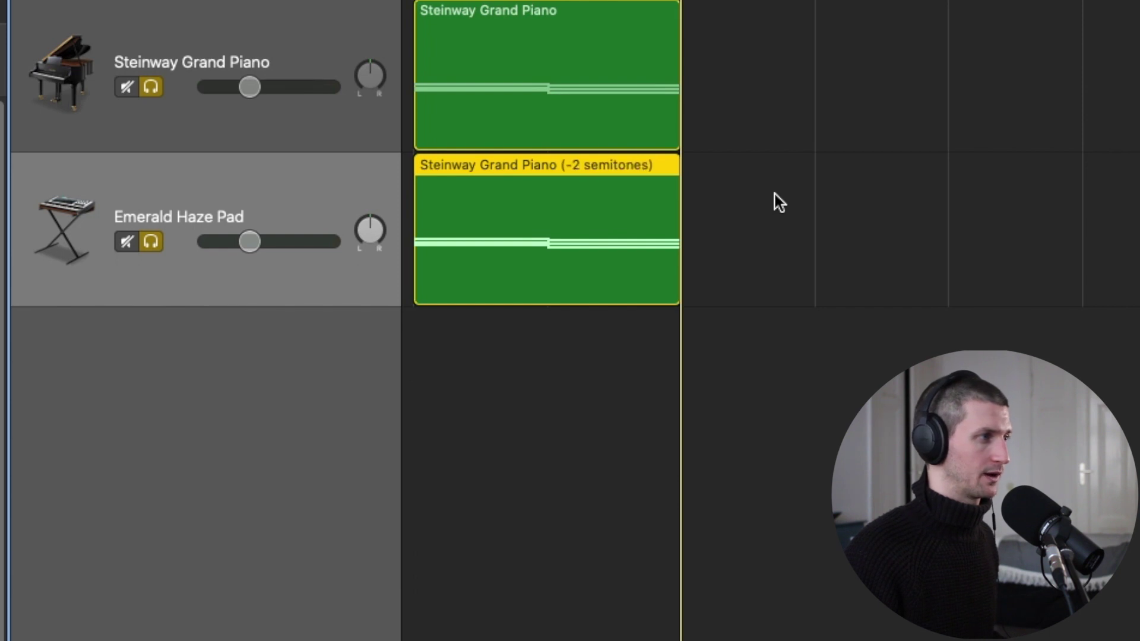
key("alt+Up")
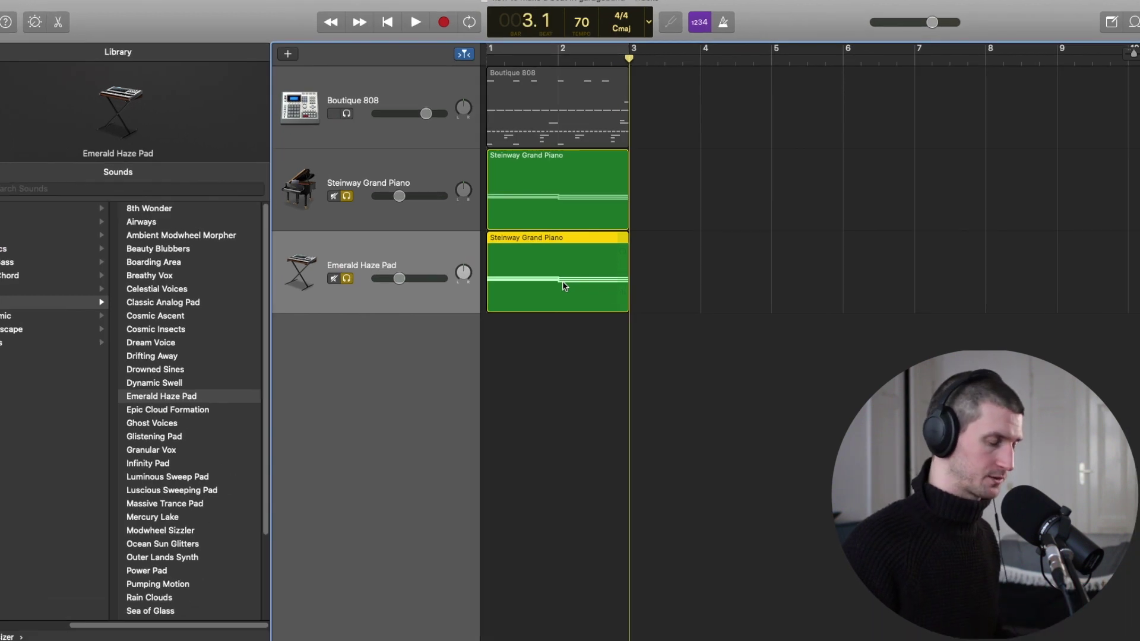
Lower the pad region further to -13 semitones and compare it with the piano region.
key("alt+Down")
key("alt+Down")
key("alt+Down")
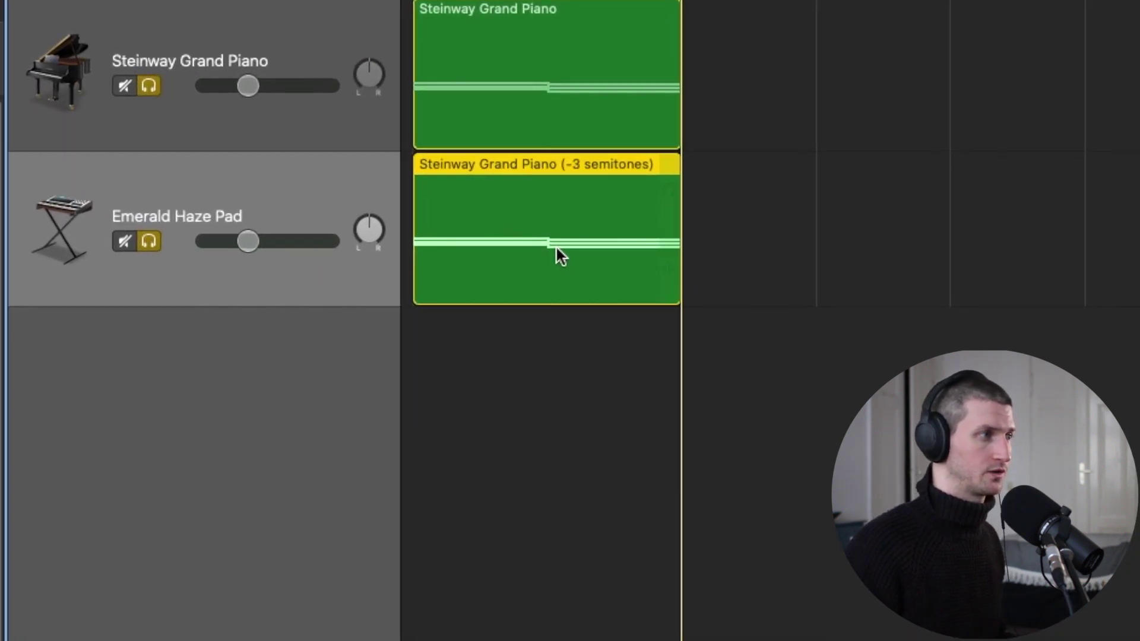
key("alt+Down")
key("alt+Down")
key("alt+Down")
key("alt+Down")
key("alt+Down")
key("alt+Down")
key("alt+Down")
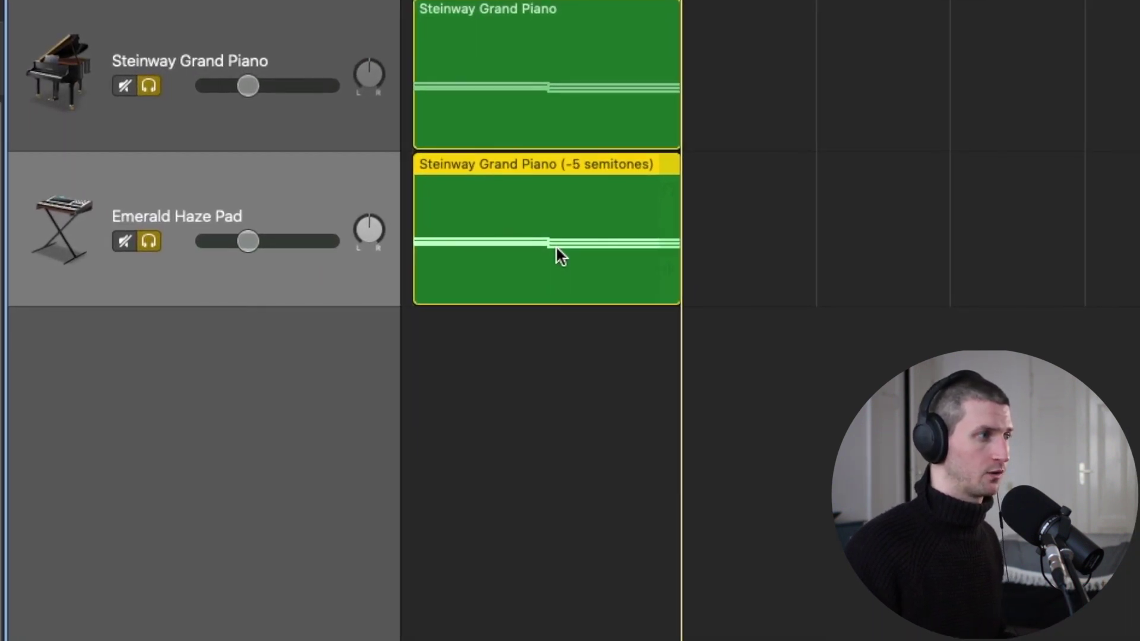
key("alt+Down")
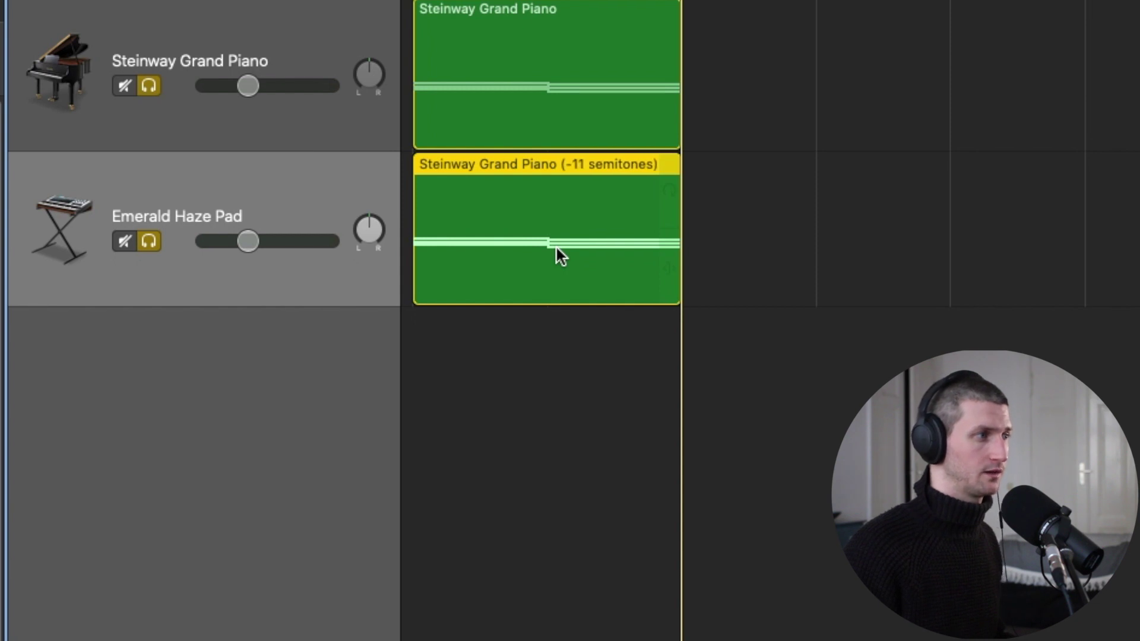
key("alt+Down")
left_click(585, 224)
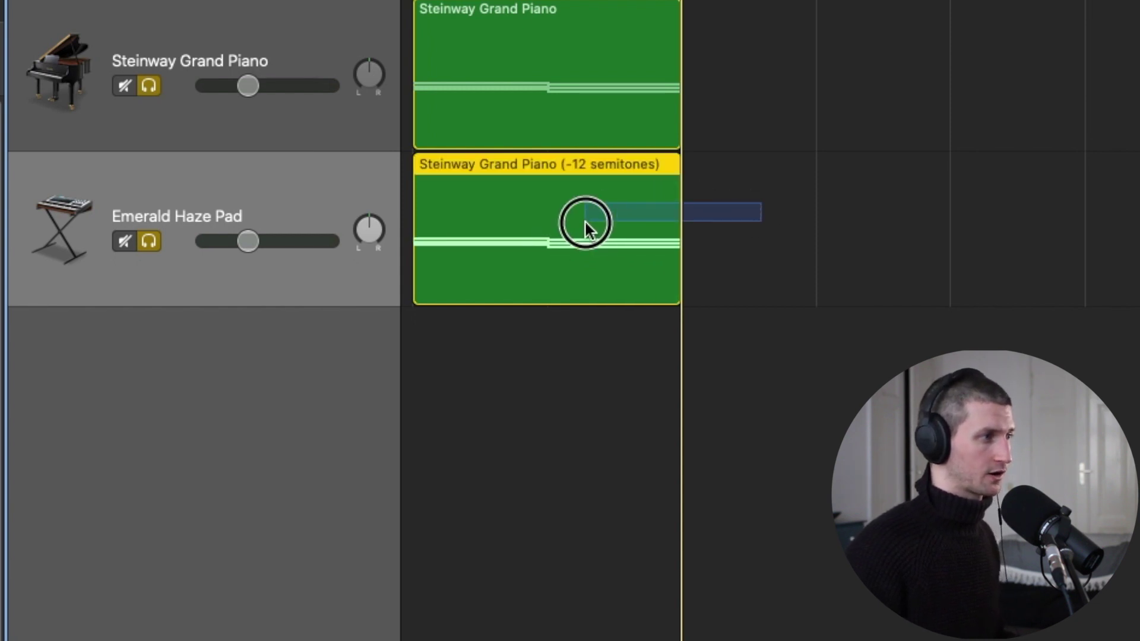
left_click(652, 59)
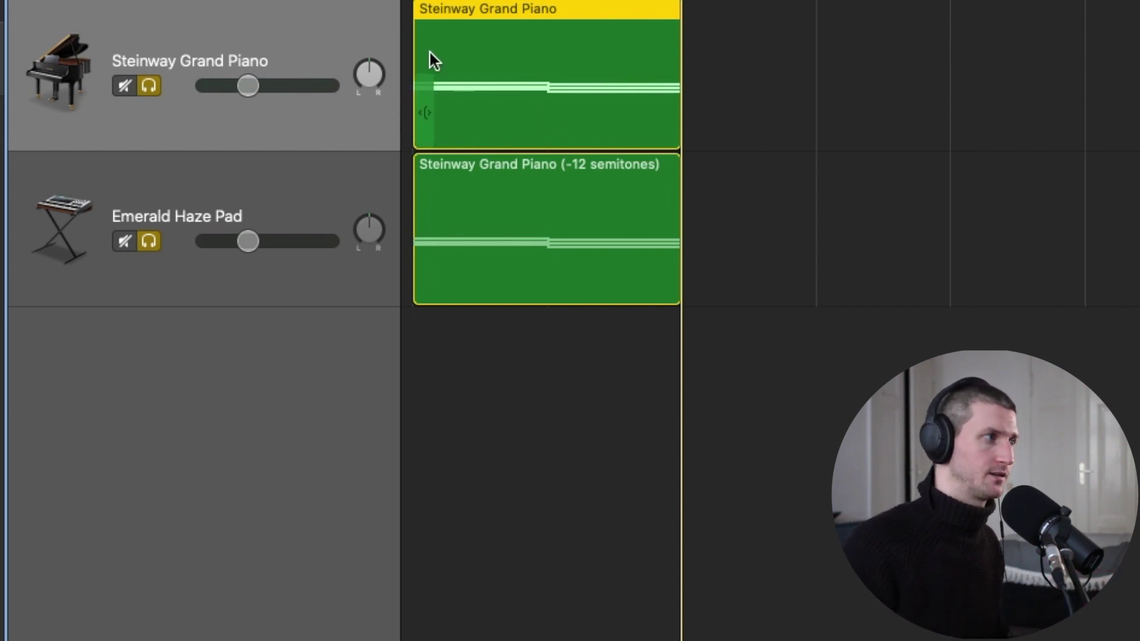
left_click(346, 157)
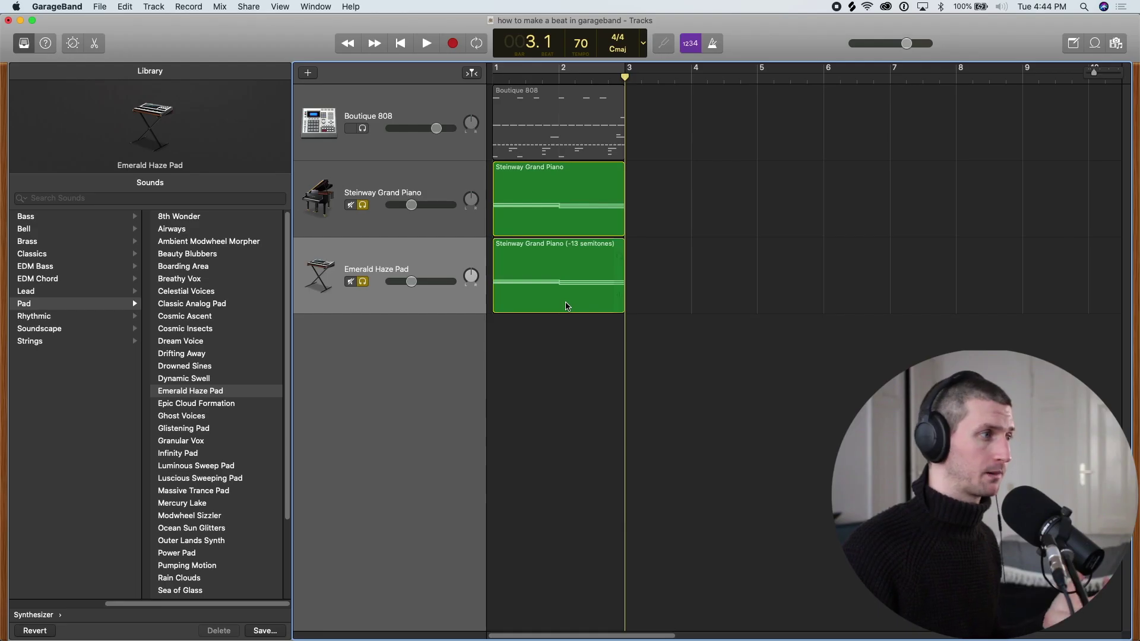
Open the pad region's six notes in the Piano Roll, with the Region inspector showing Transpose -13.
key("e")
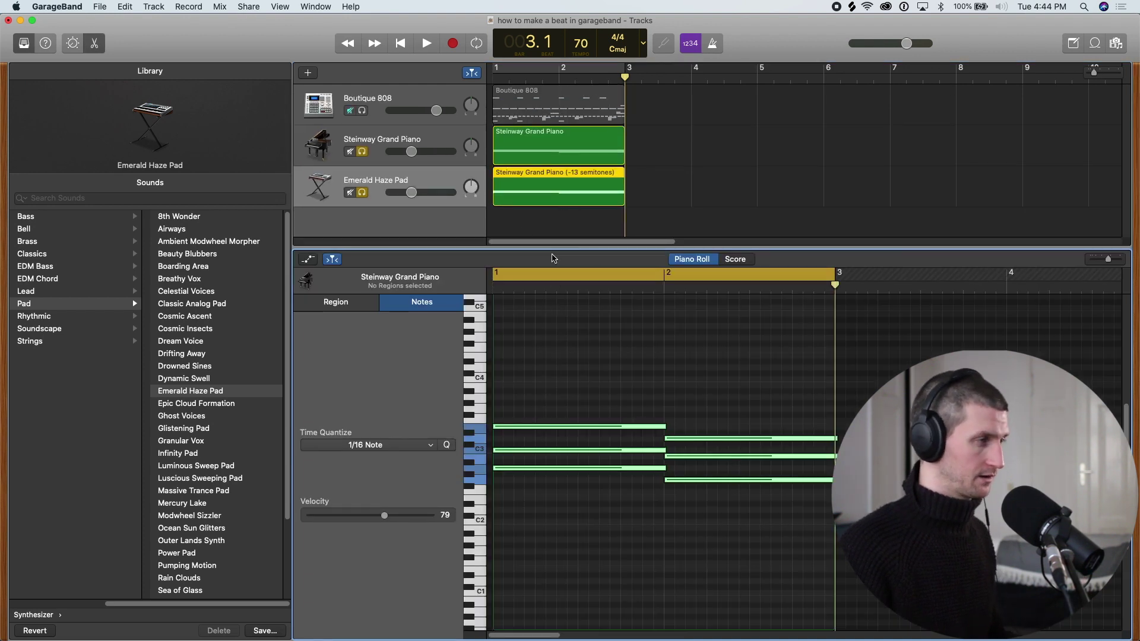
key("e")
left_click(568, 356)
left_click(564, 300)
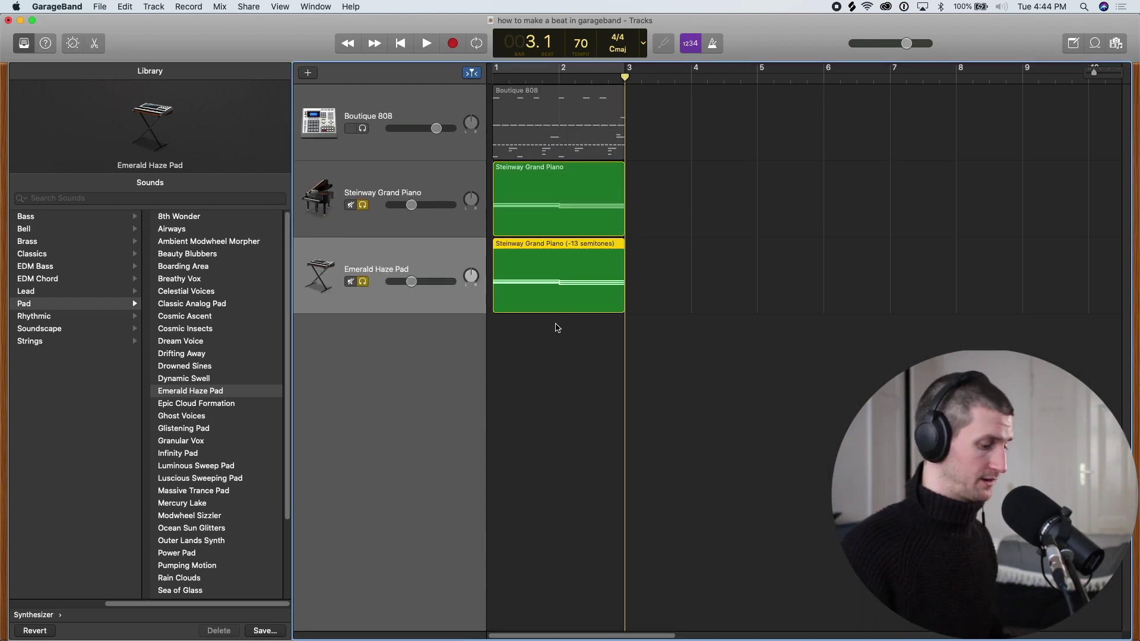
key("e")
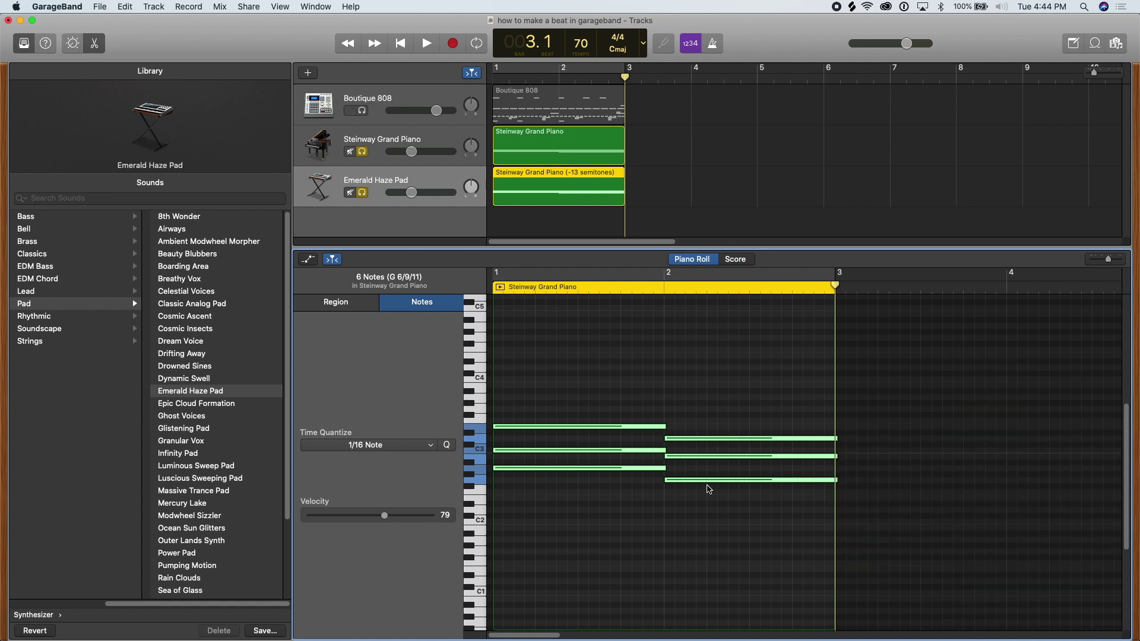
left_click(627, 389)
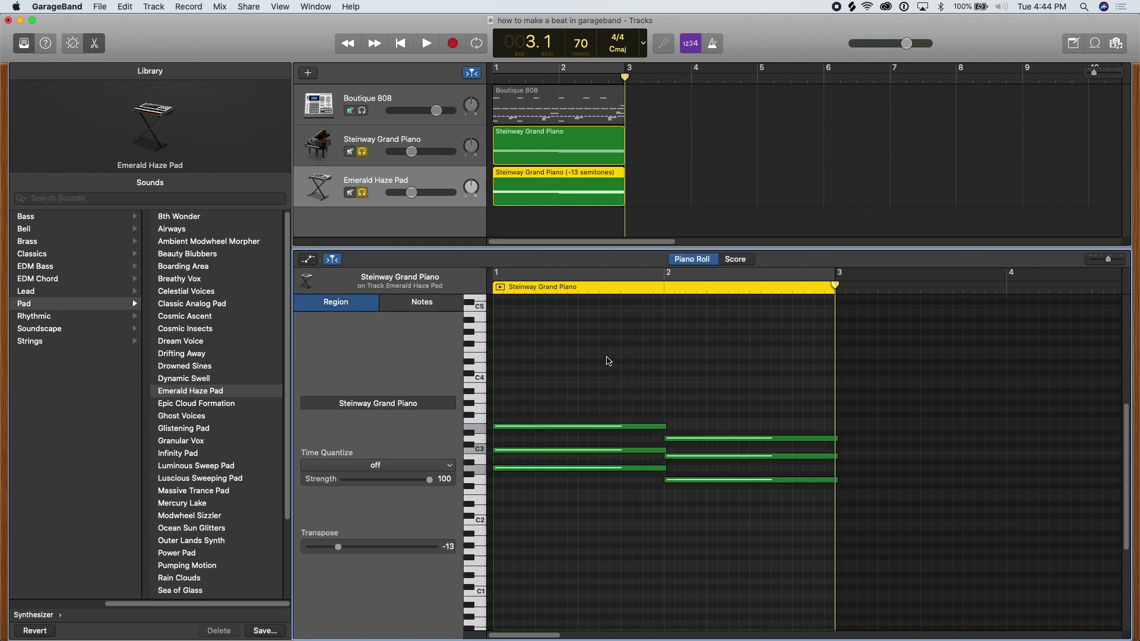
key("super")
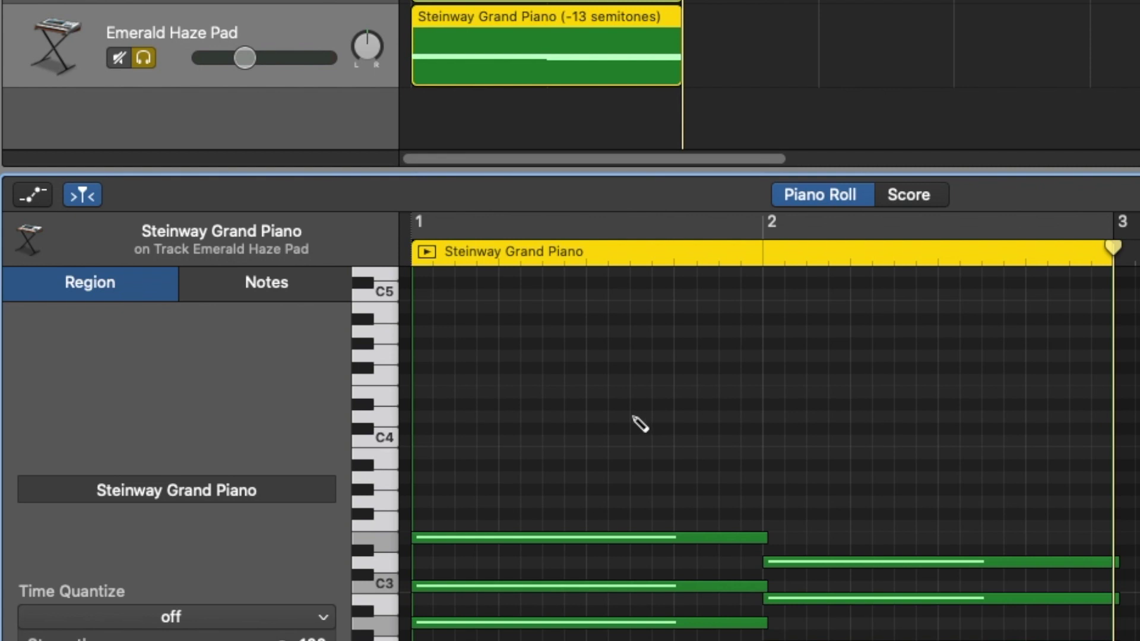
left_click(642, 417)
left_click(811, 465)
left_click(876, 502)
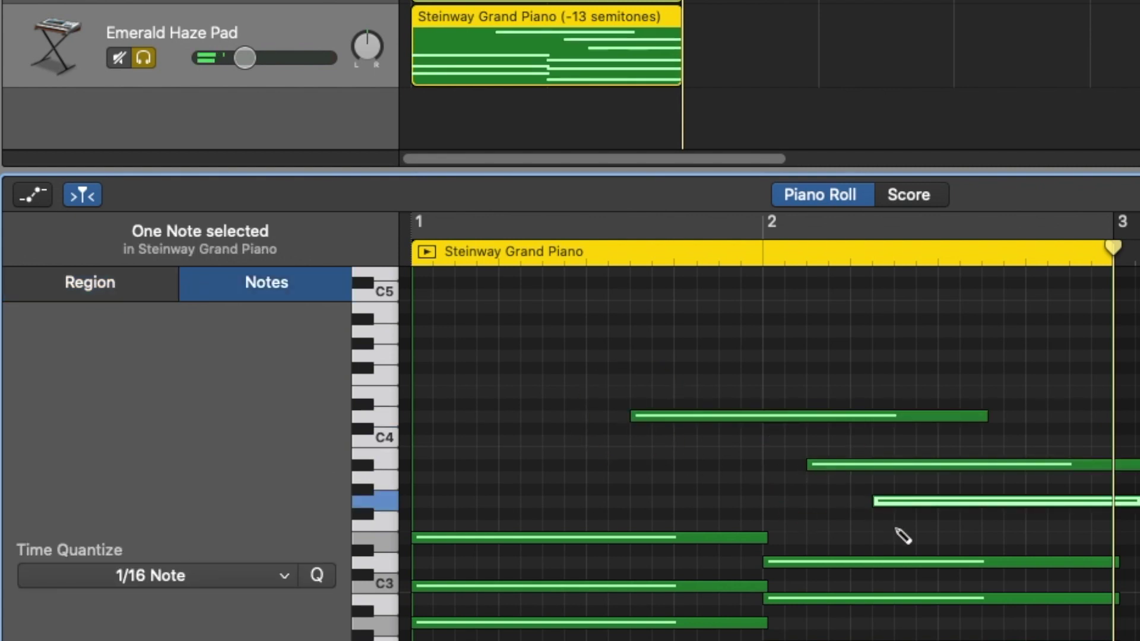
left_click(898, 527)
left_click(611, 465)
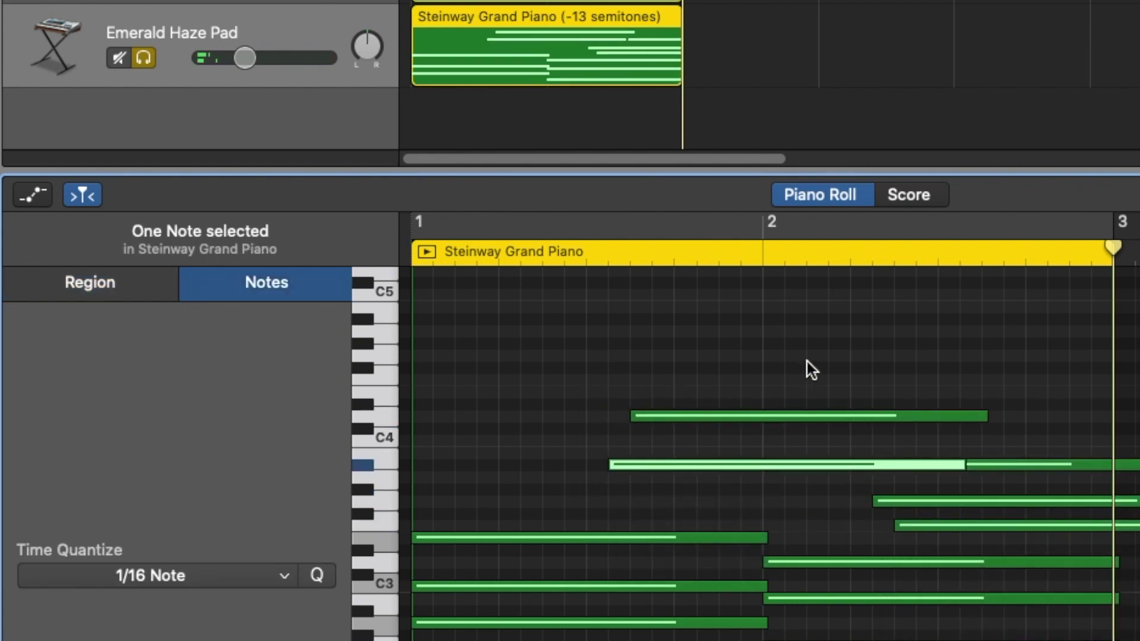
left_click_drag(831, 342, 861, 370)
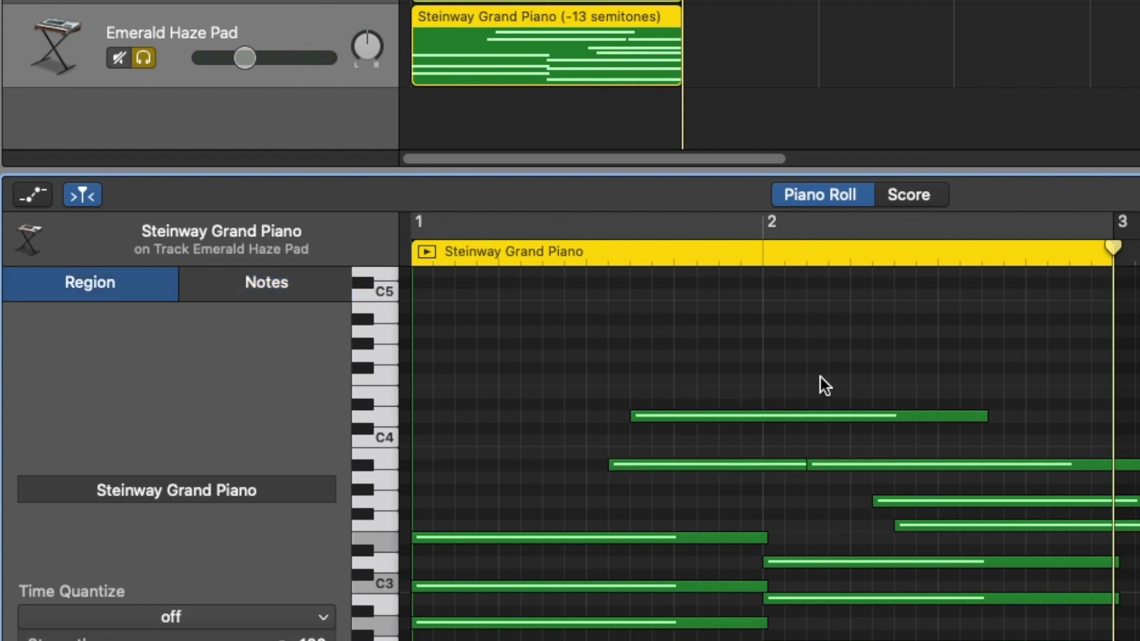
left_click_drag(819, 354, 1014, 527)
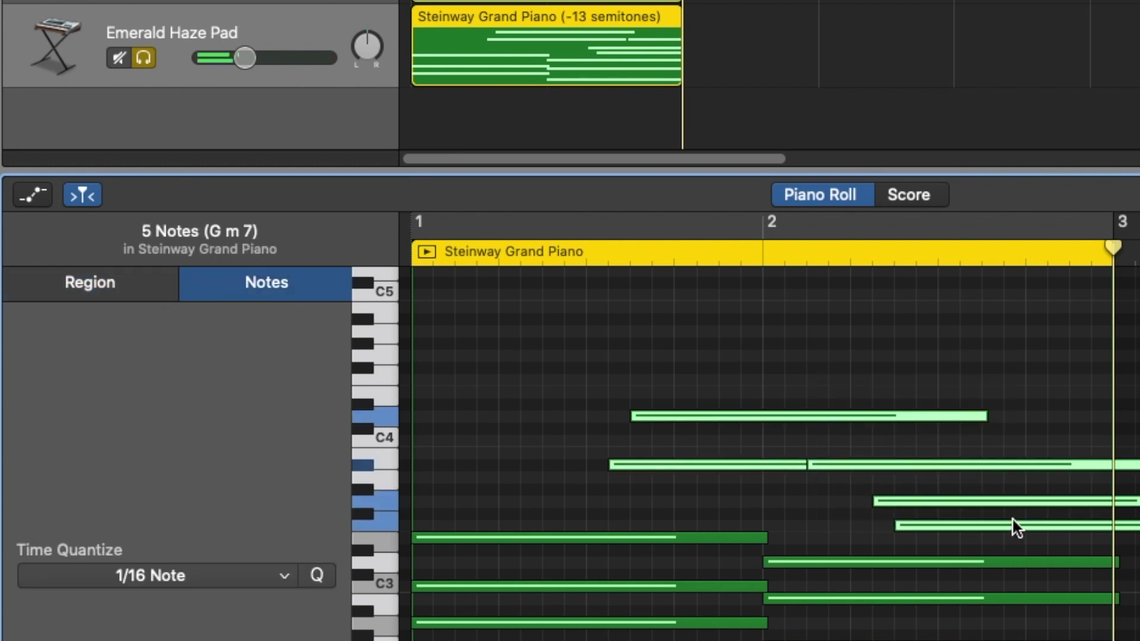
key("Delete")
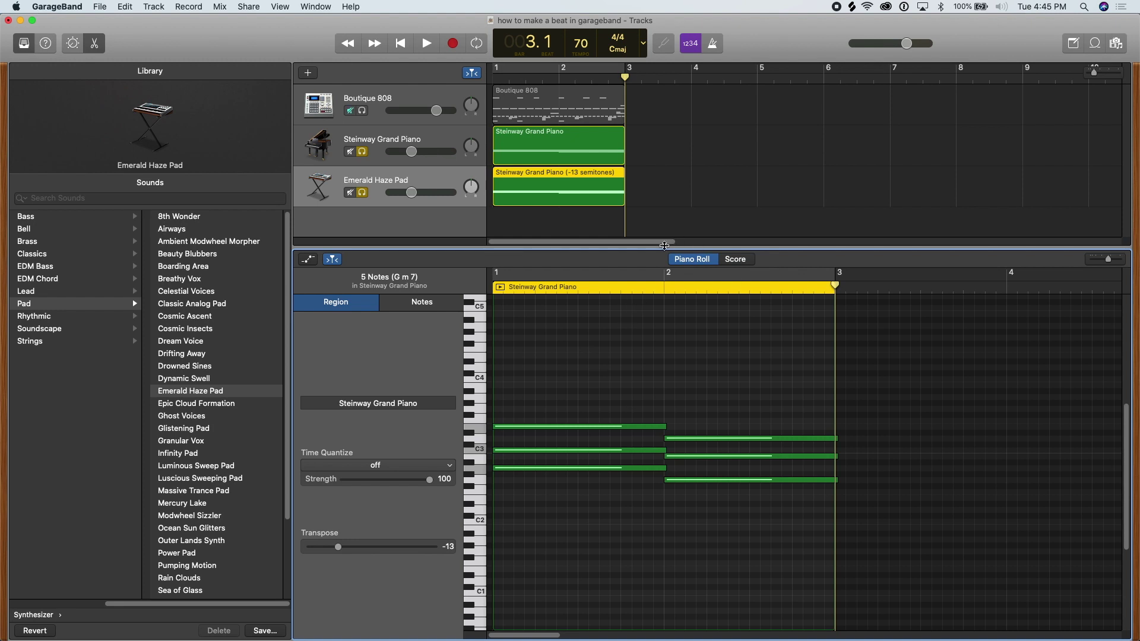
Add a one-bar pad region at bar 3 and piano regions at bars 4 and 5.
key("e")
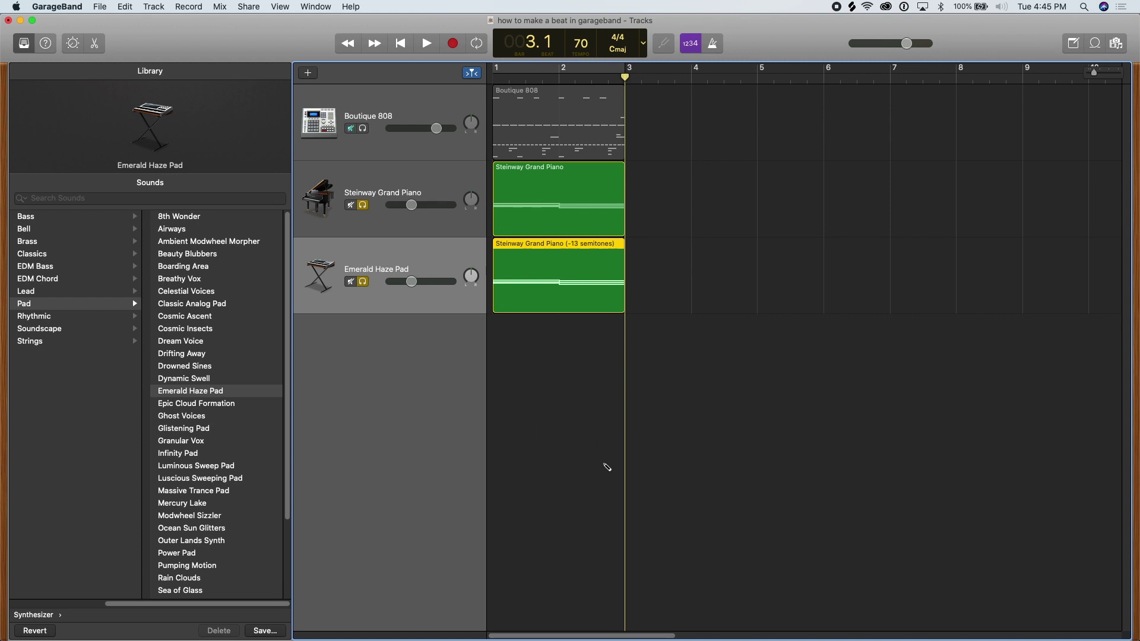
left_click(687, 277, "super")
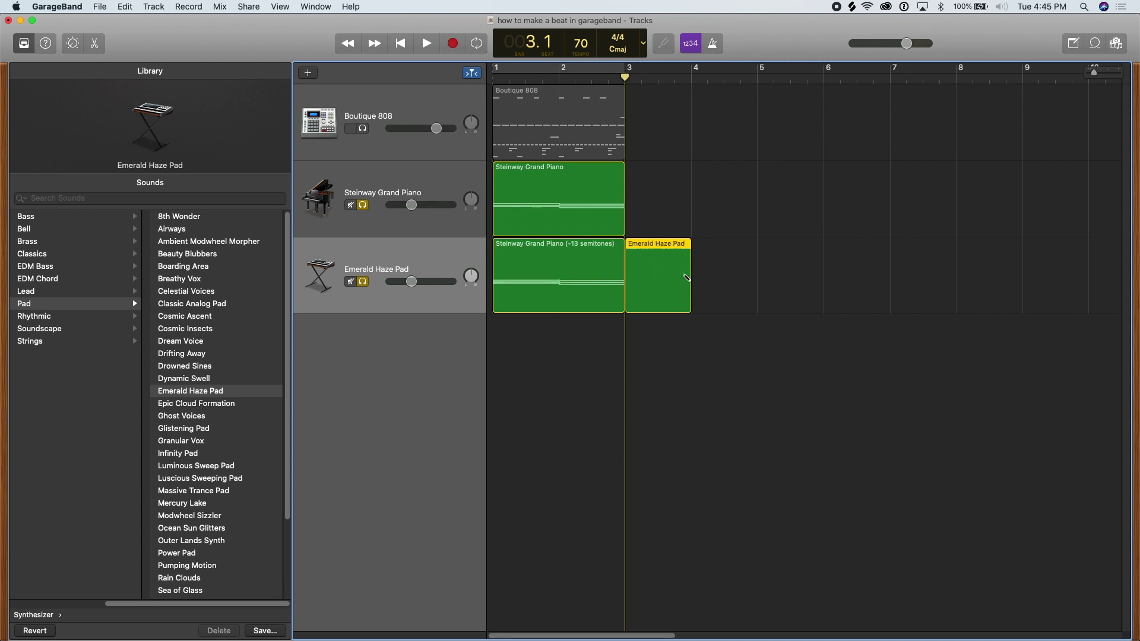
left_click(720, 212, "super")
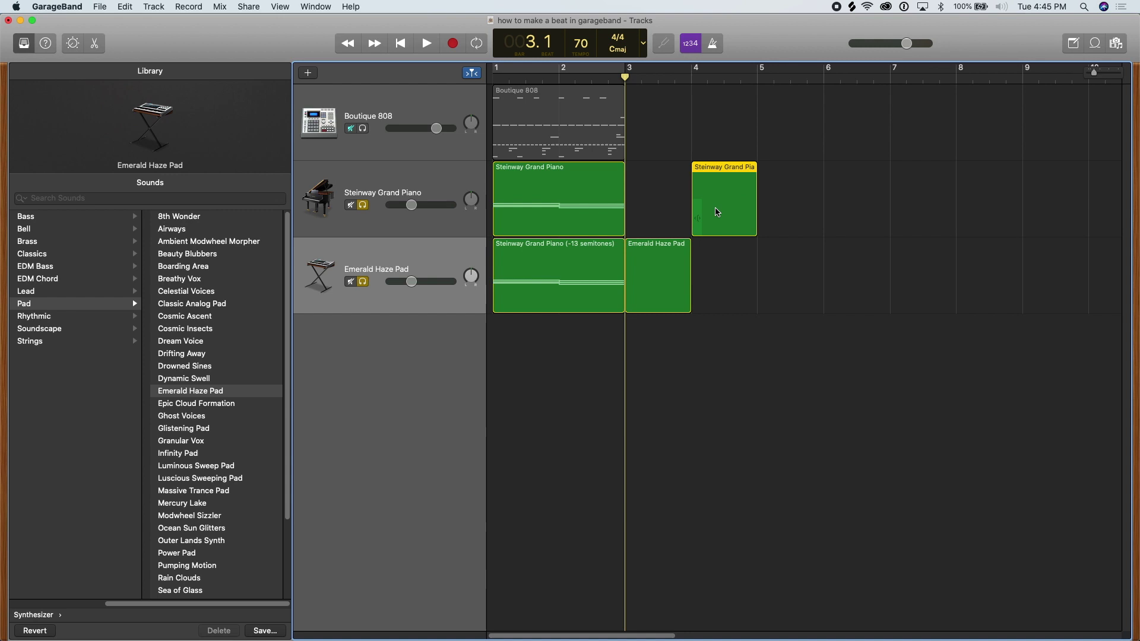
left_click(787, 199, "super")
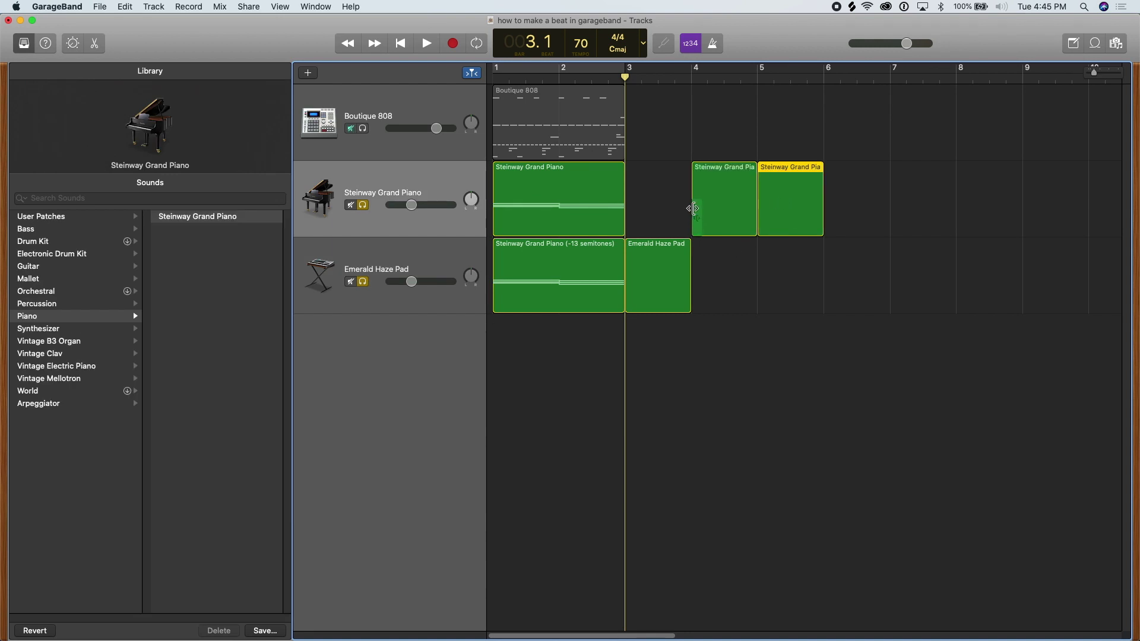
left_click(664, 274)
Pencil a three-note chord around C3 into the new pad region, then delete those notes.
double_click(665, 274)
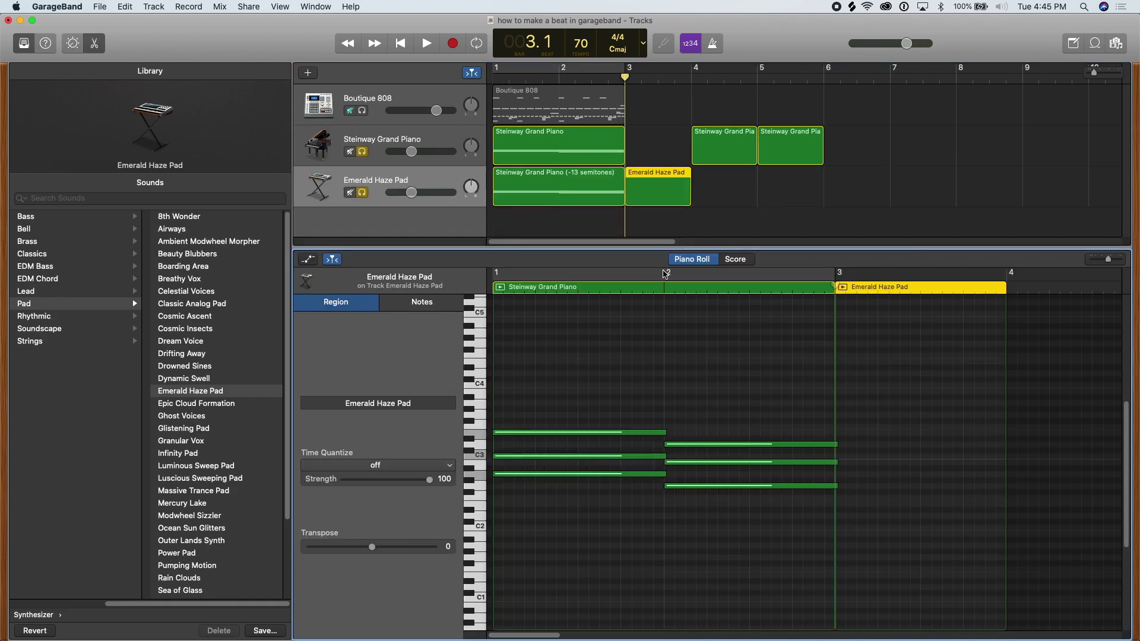
scroll(881, 436, "right", 5)
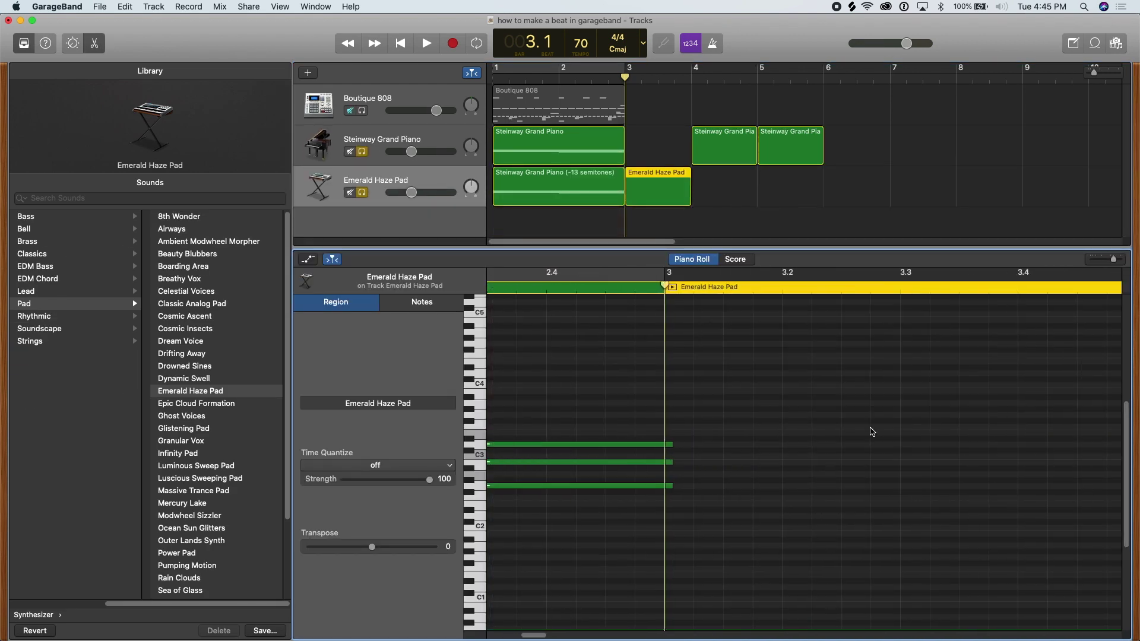
scroll(724, 442, "left", 2)
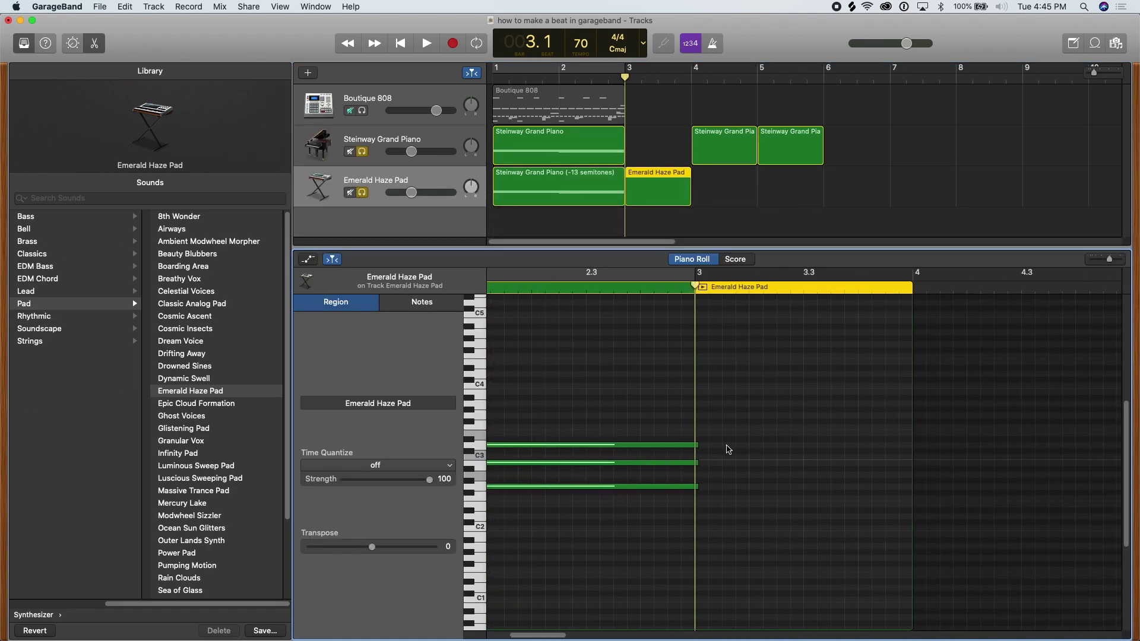
left_click(723, 485)
mouse_move(725, 479)
left_mouse_down()
mouse_move(711, 423)
mouse_move(778, 526)
left_mouse_up()
left_click(720, 444)
left_click(716, 428)
key("Delete")
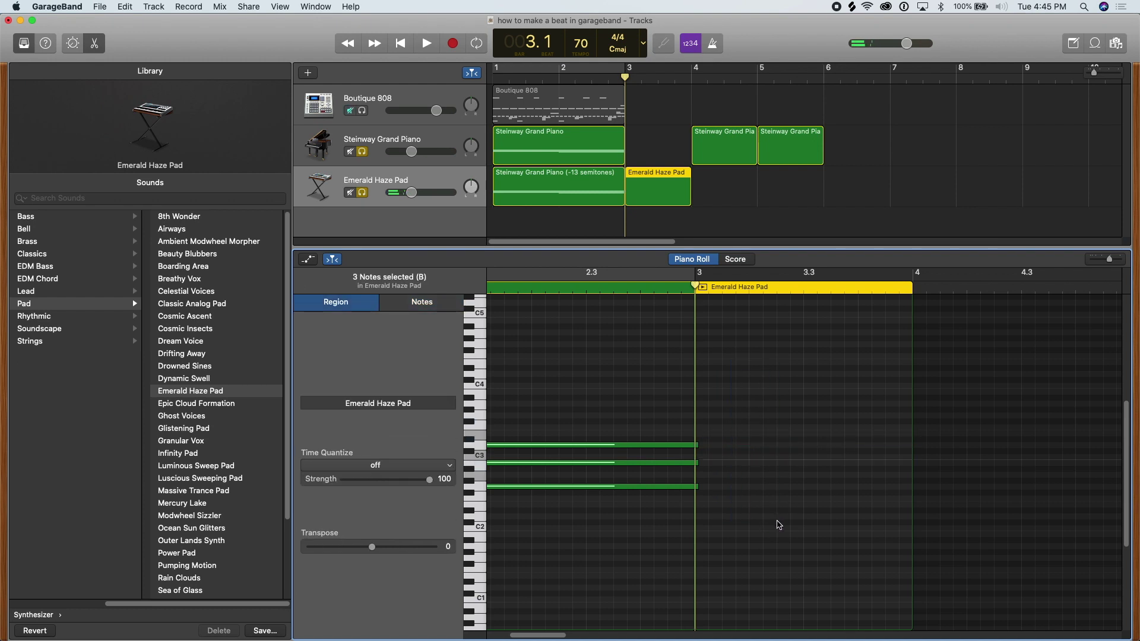
key("e")
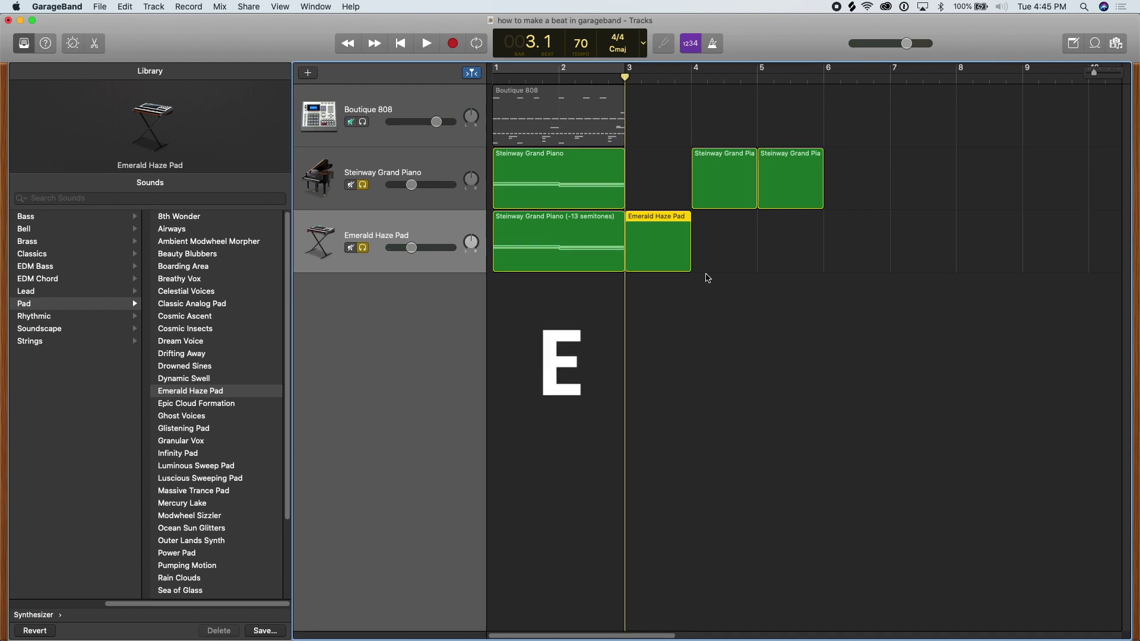
Delete the one-bar pad region and the piano regions at bars 4 and 5.
left_click(723, 277)
left_click(673, 279)
mouse_move(678, 279)
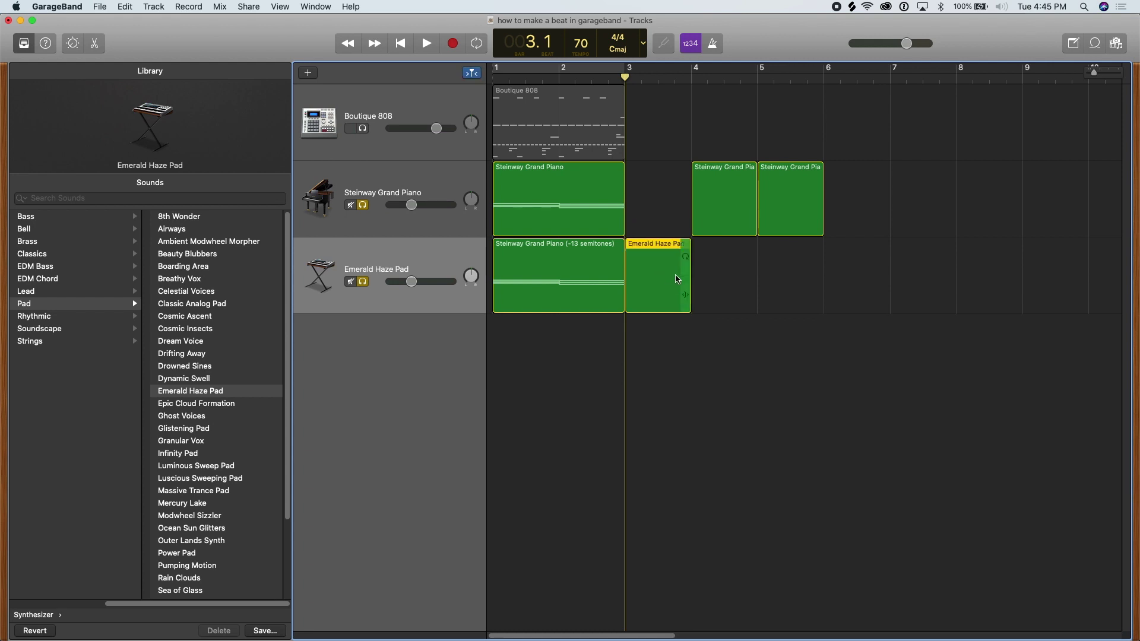
key("Delete")
left_click(729, 218)
key("Delete")
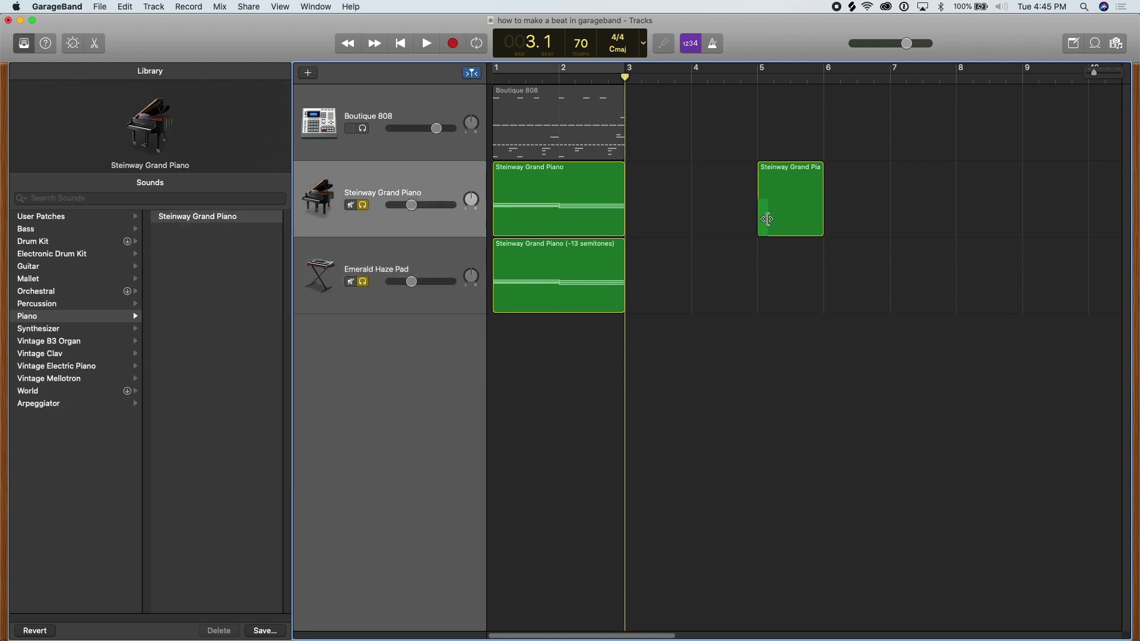
left_click(774, 222)
key("Delete")
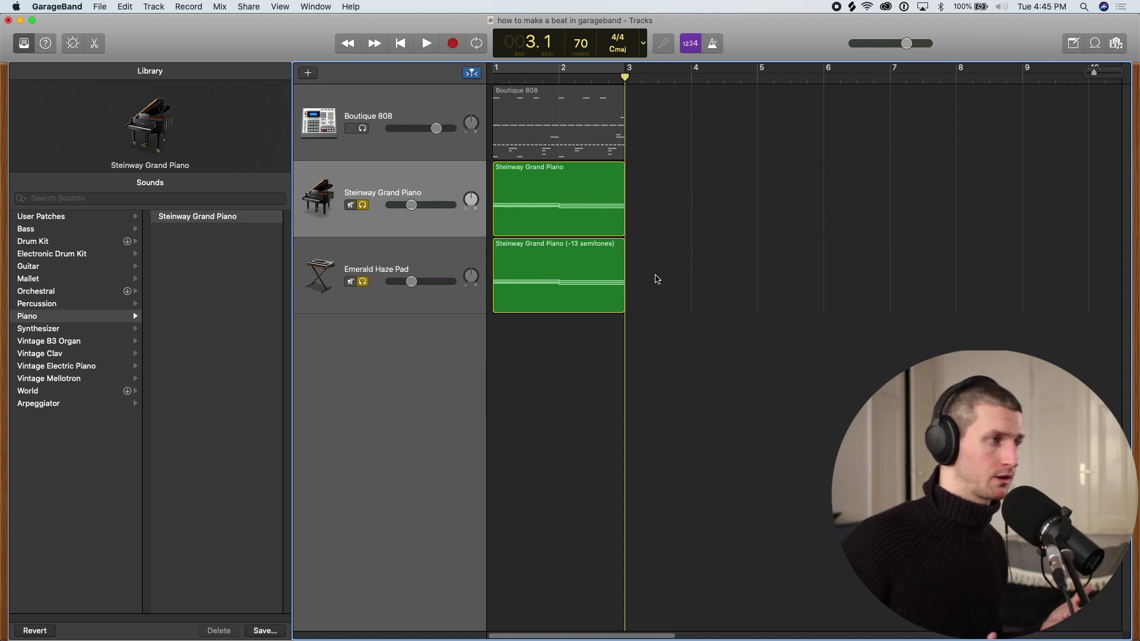
Reopen the -13 semitones region's notes and raise the top chord note to F3.
double_click(618, 277)
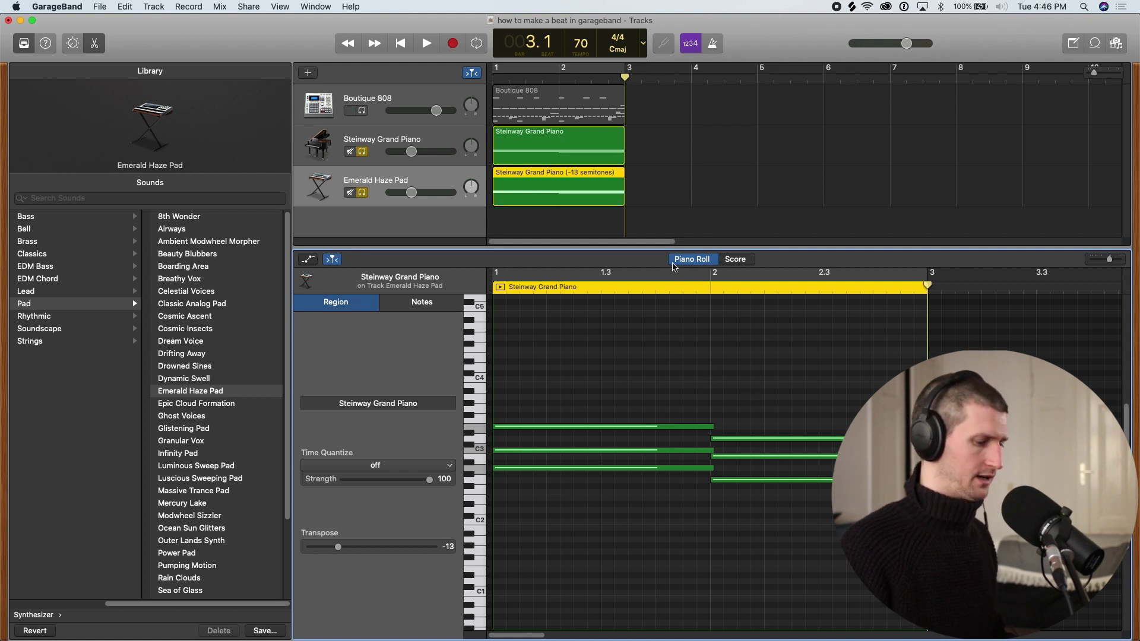
key("e")
key("super+Down")
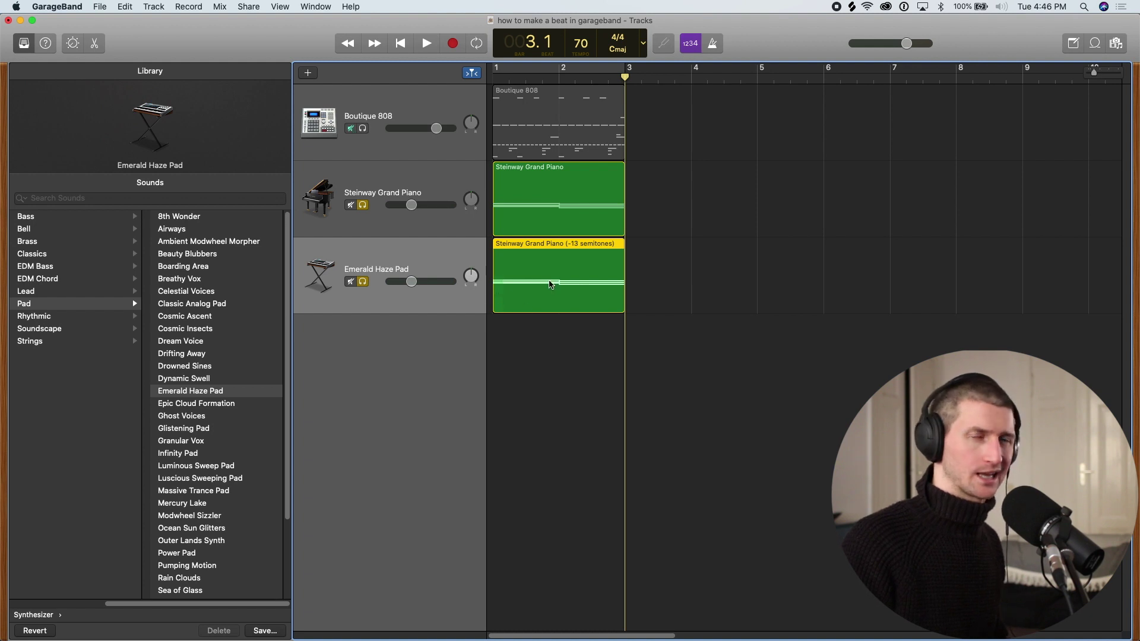
left_click(557, 364)
left_click(557, 300)
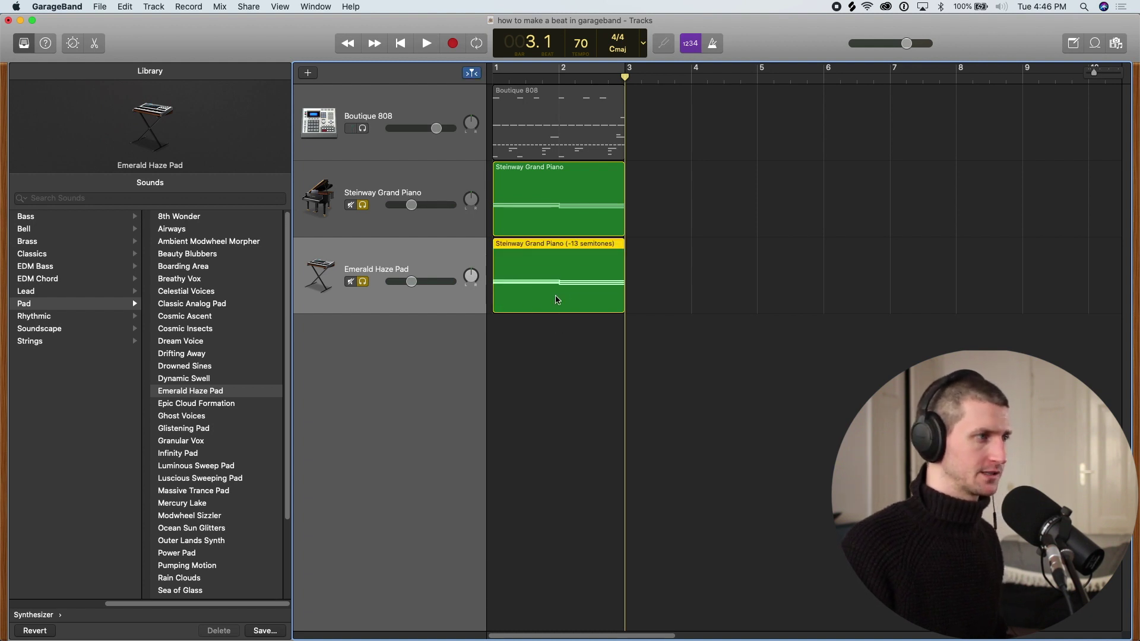
key("e")
left_click_drag(549, 430, 513, 425)
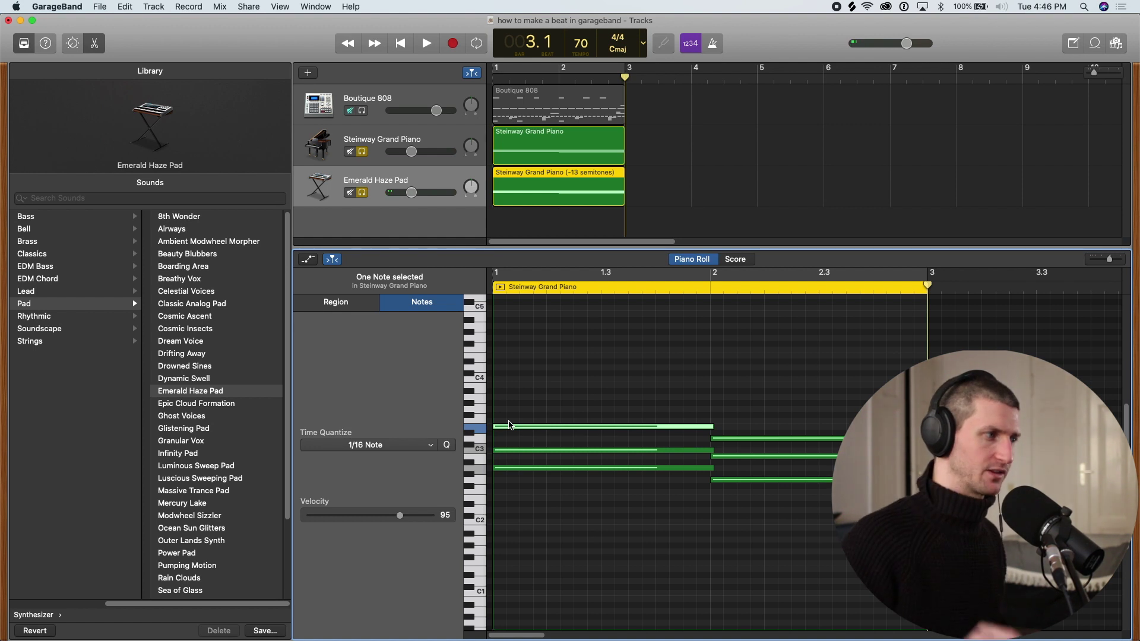
Add a new A3 note above the chord and set its velocity to 72.
left_click(510, 469)
left_click(510, 450)
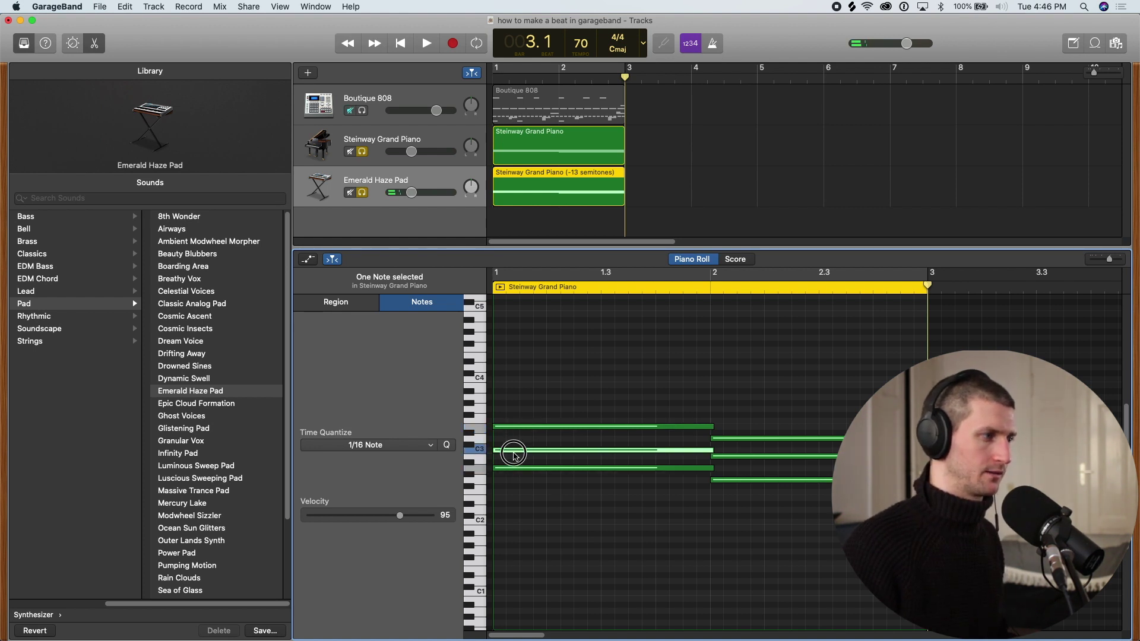
left_click(519, 426)
left_click(519, 387, "super")
left_click_drag(519, 387, 502, 399)
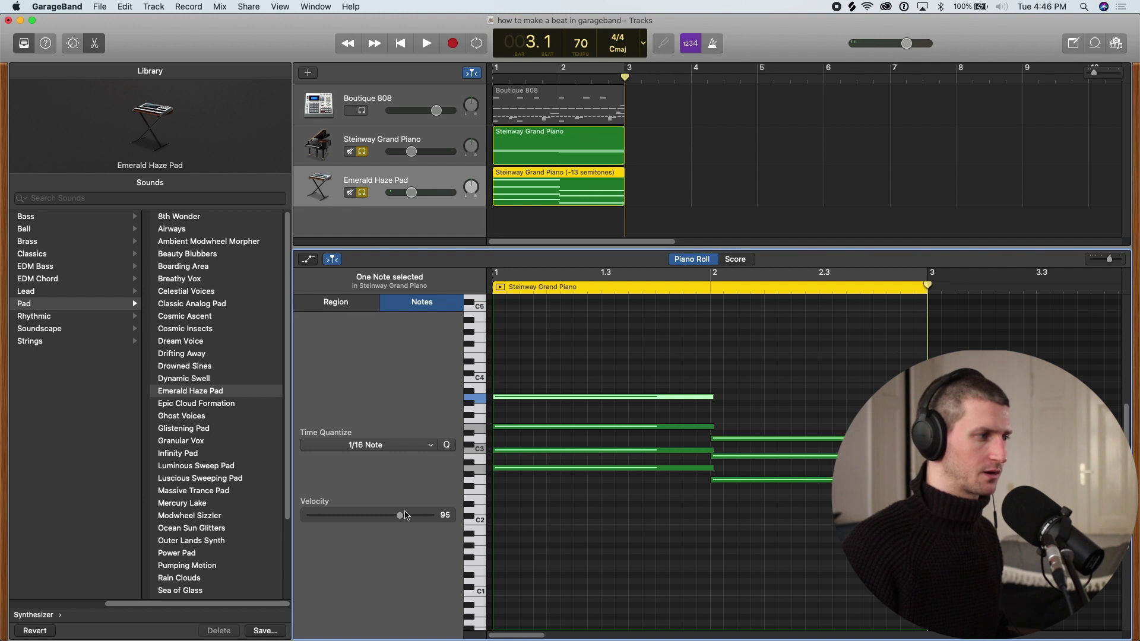
left_click_drag(406, 516, 355, 520)
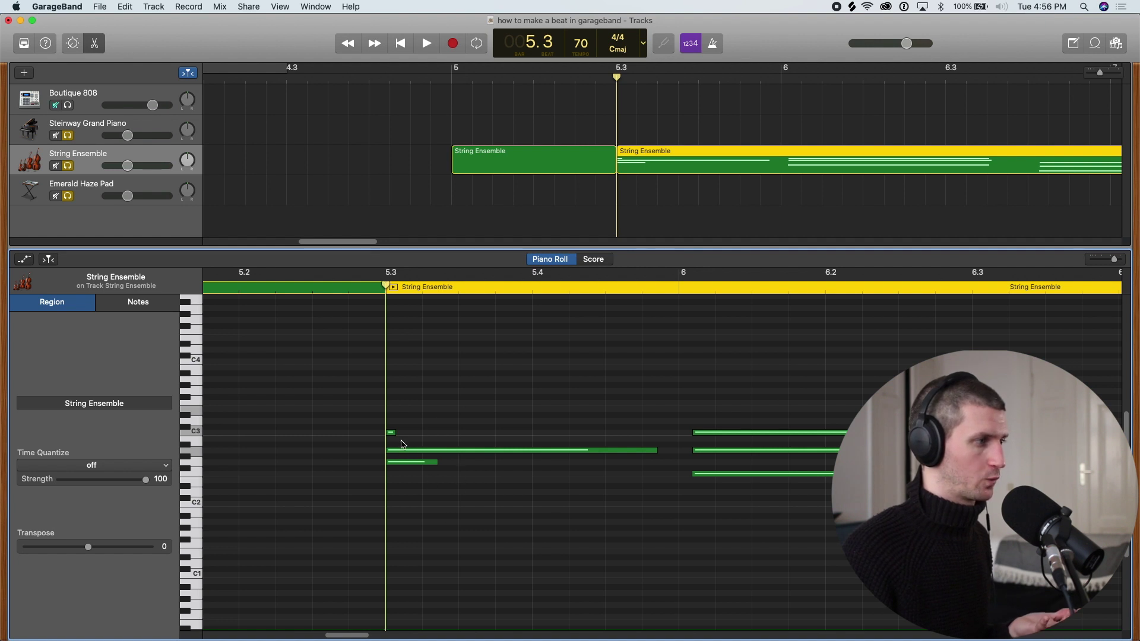
Extend the C3 and lower String Ensemble chord notes so they end at bar 6.
left_click_drag(394, 433, 418, 433)
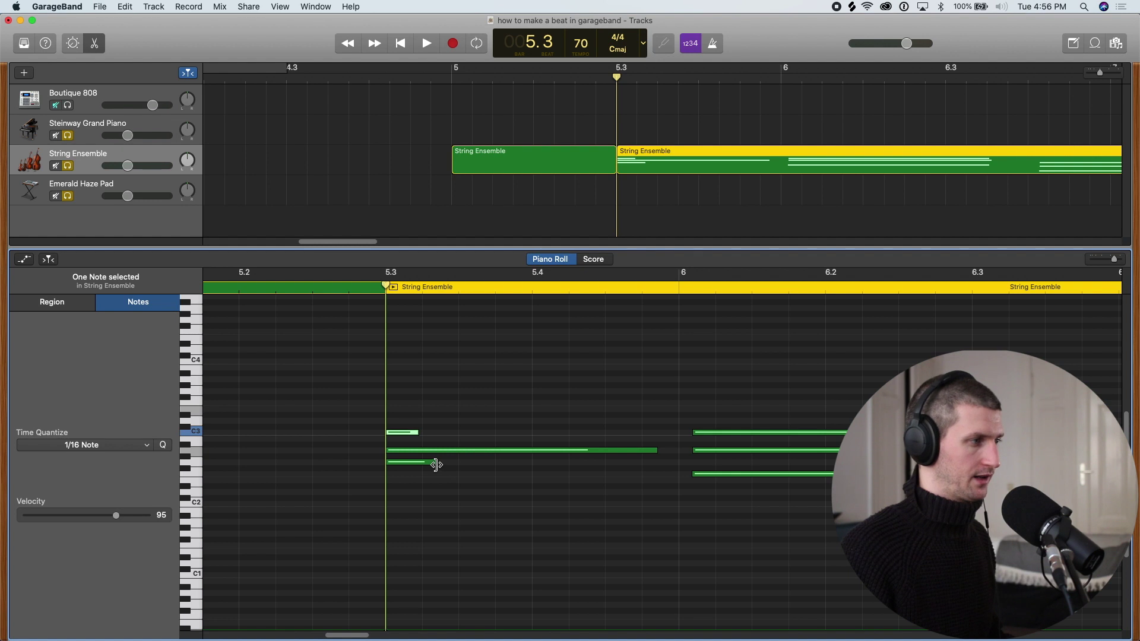
left_click_drag(436, 465, 456, 465)
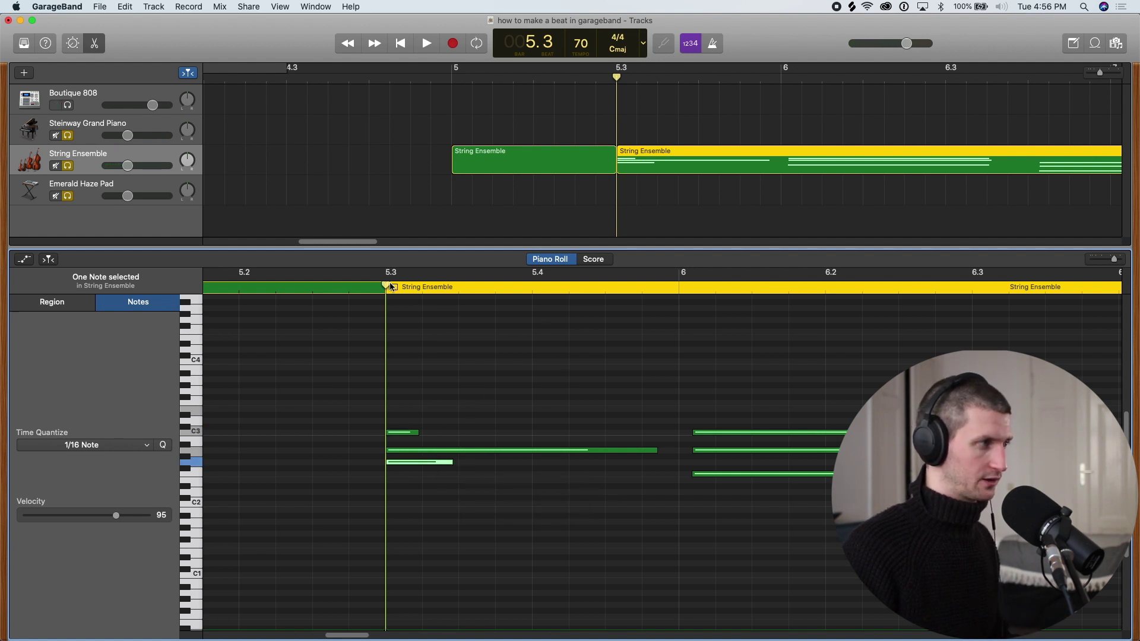
left_click_drag(391, 287, 671, 298)
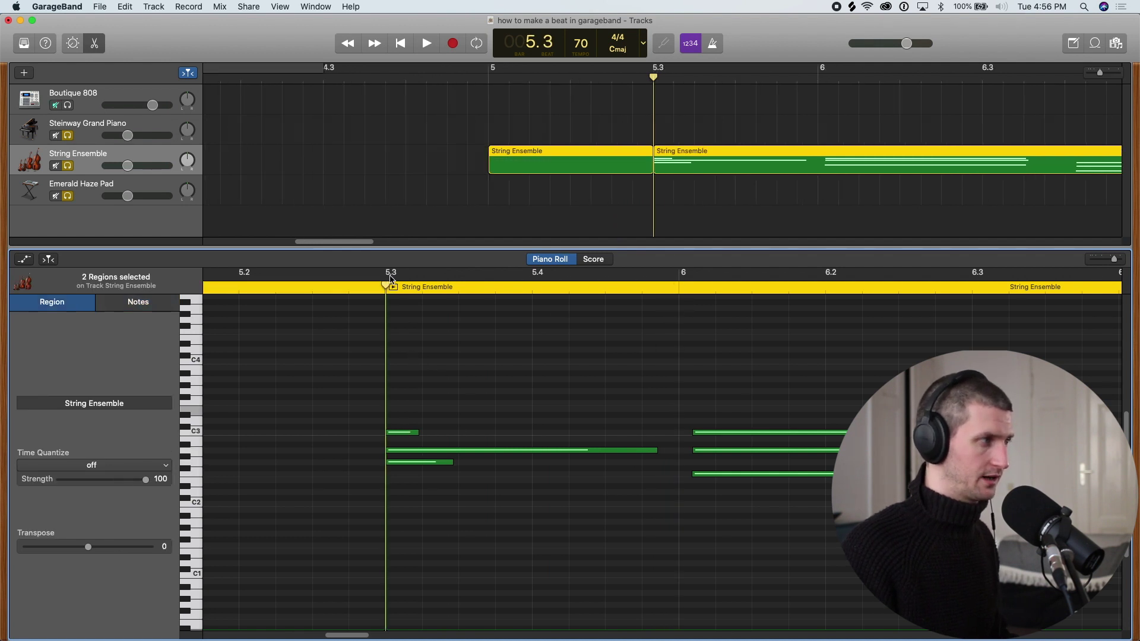
left_click_drag(391, 280, 682, 287)
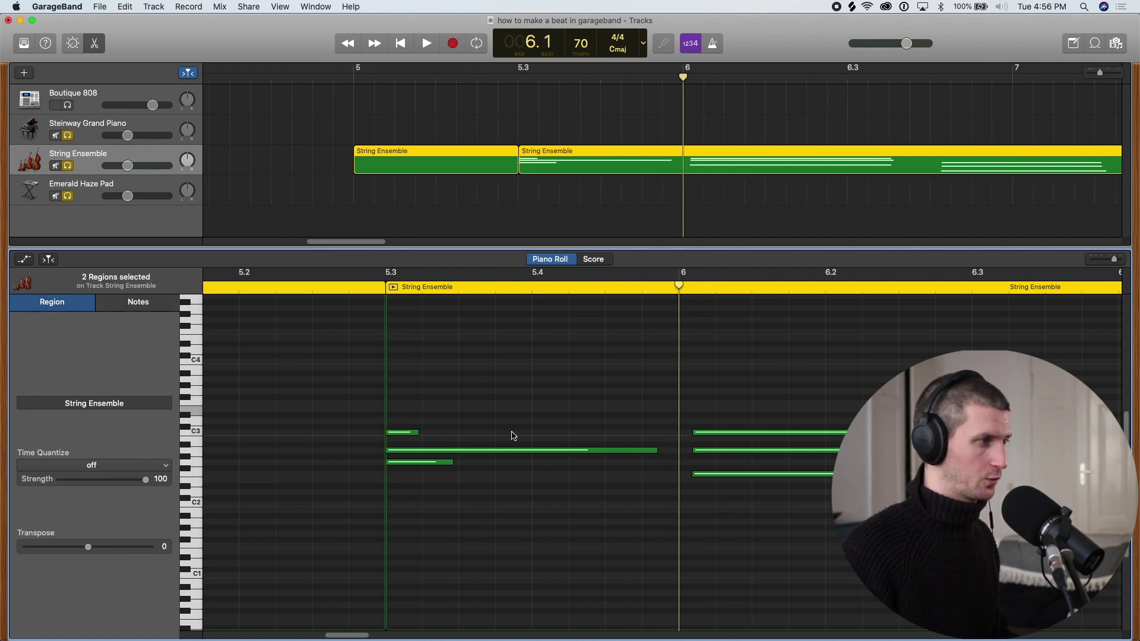
left_click_drag(414, 430, 677, 452)
left_click_drag(453, 464, 677, 463)
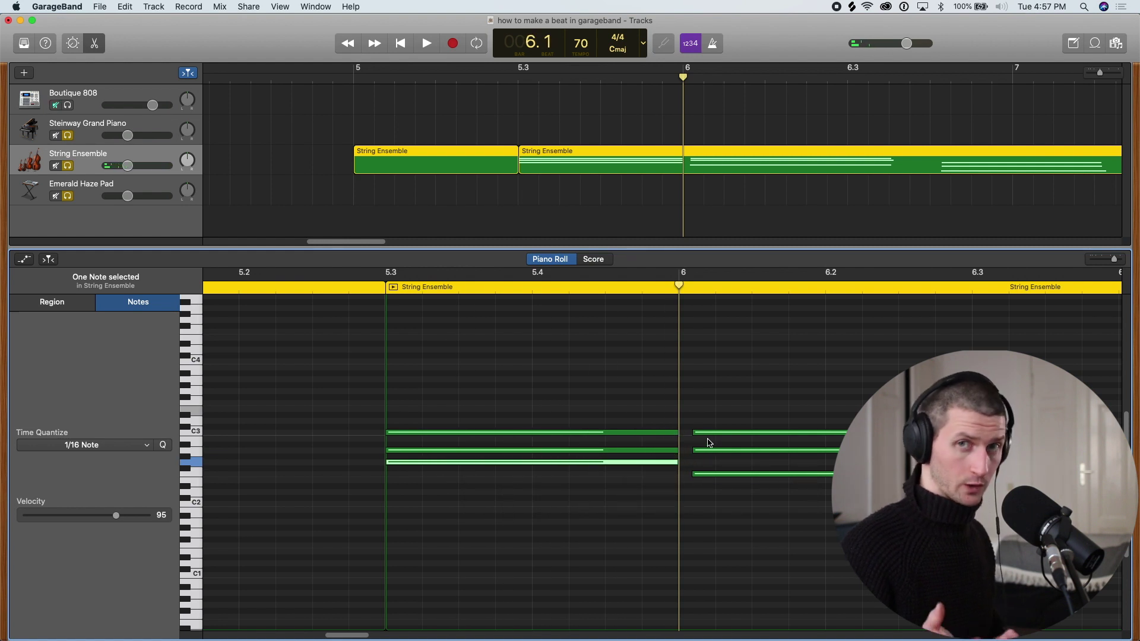
key("super+z")
key("super+z")
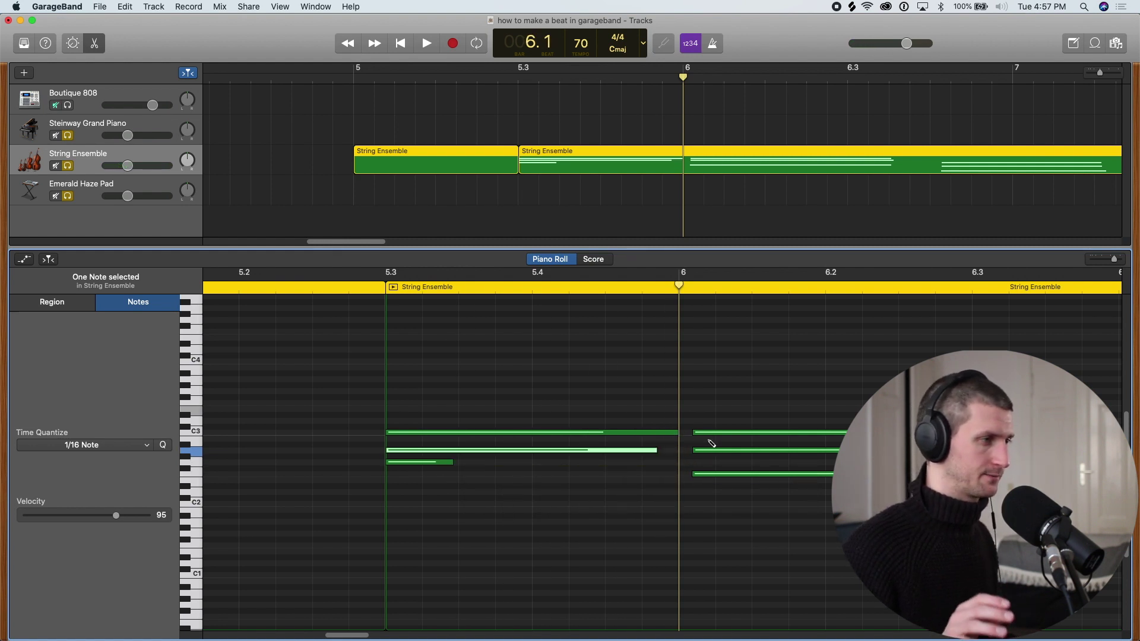
key("super+z")
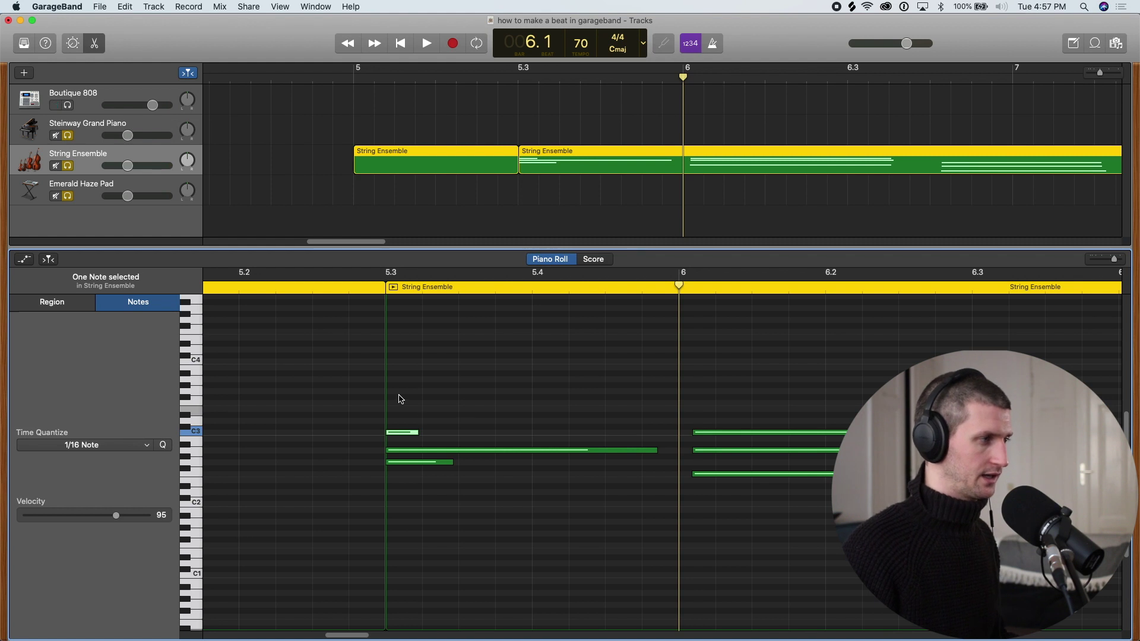
left_click_drag(401, 399, 445, 497)
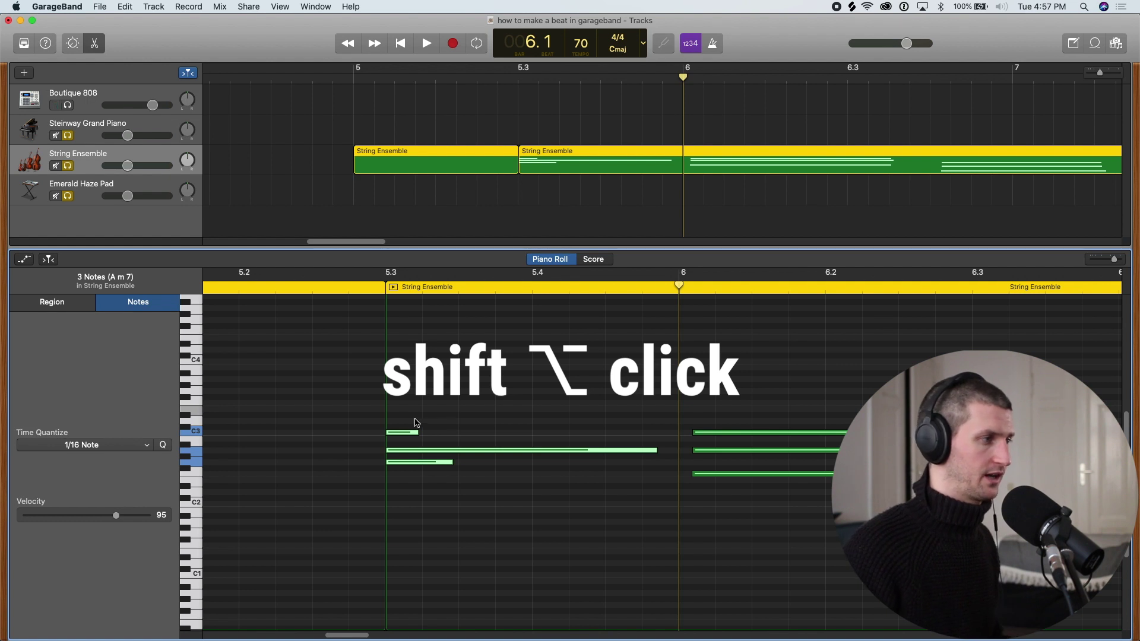
left_click_drag(415, 436, 677, 451)
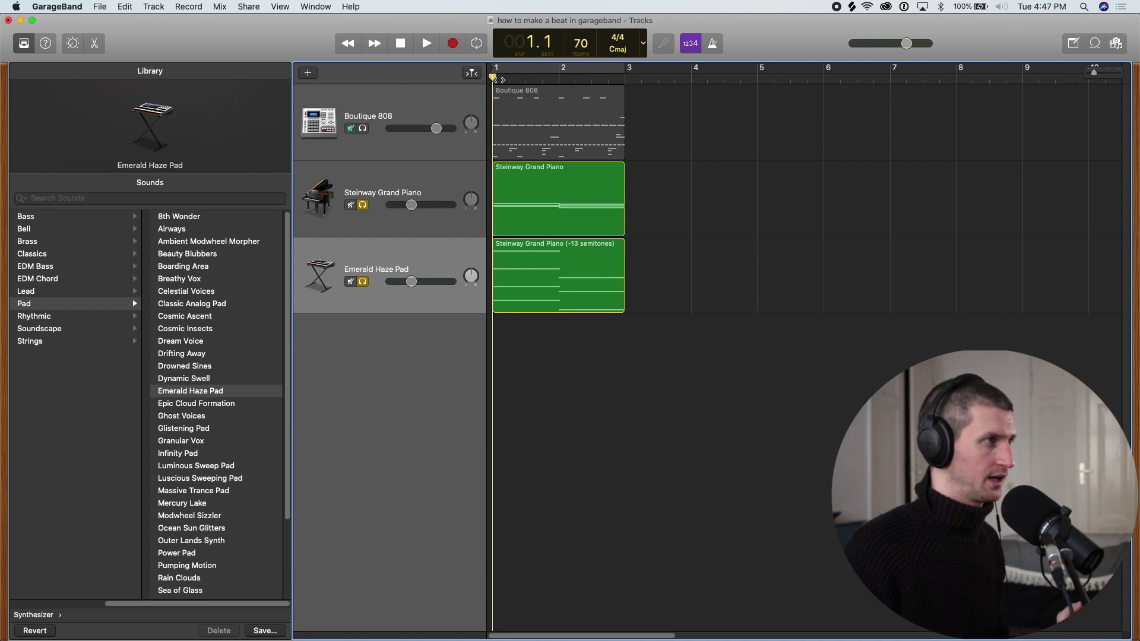
Move the playhead to bar 2 beat 4 (position 2.4), just before the piano region ends.
left_click_drag(494, 78, 608, 82)
Split the piano region at 2.4 with Cmd-T and delete the small piece after the split.
left_click(610, 209)
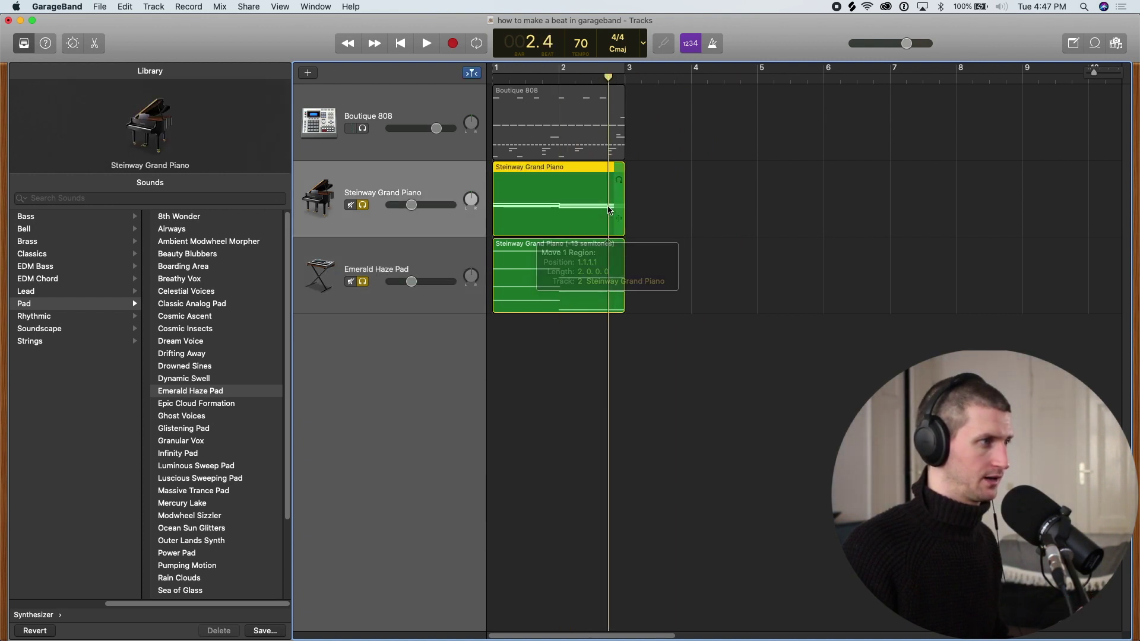
key("super+t")
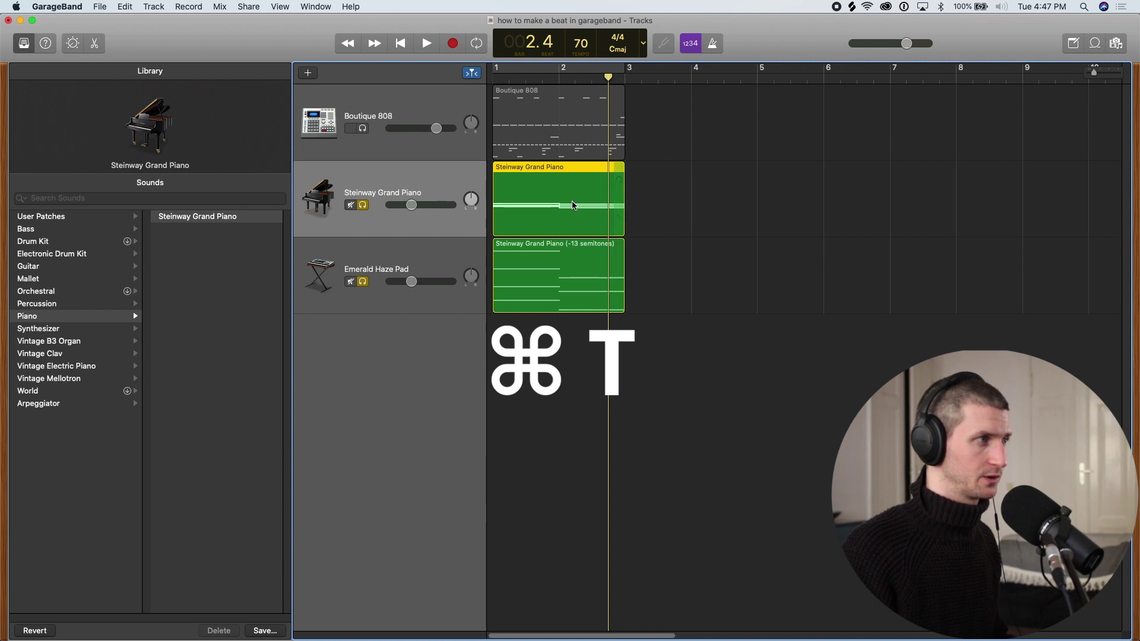
left_click(616, 202)
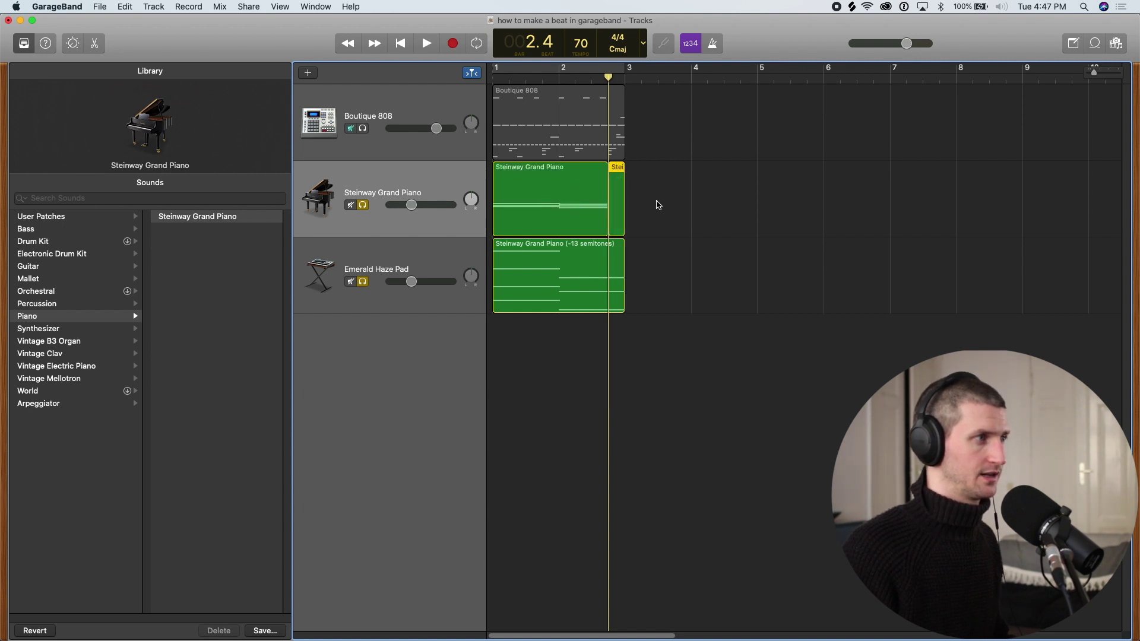
key("super+Right")
key("super+Right")
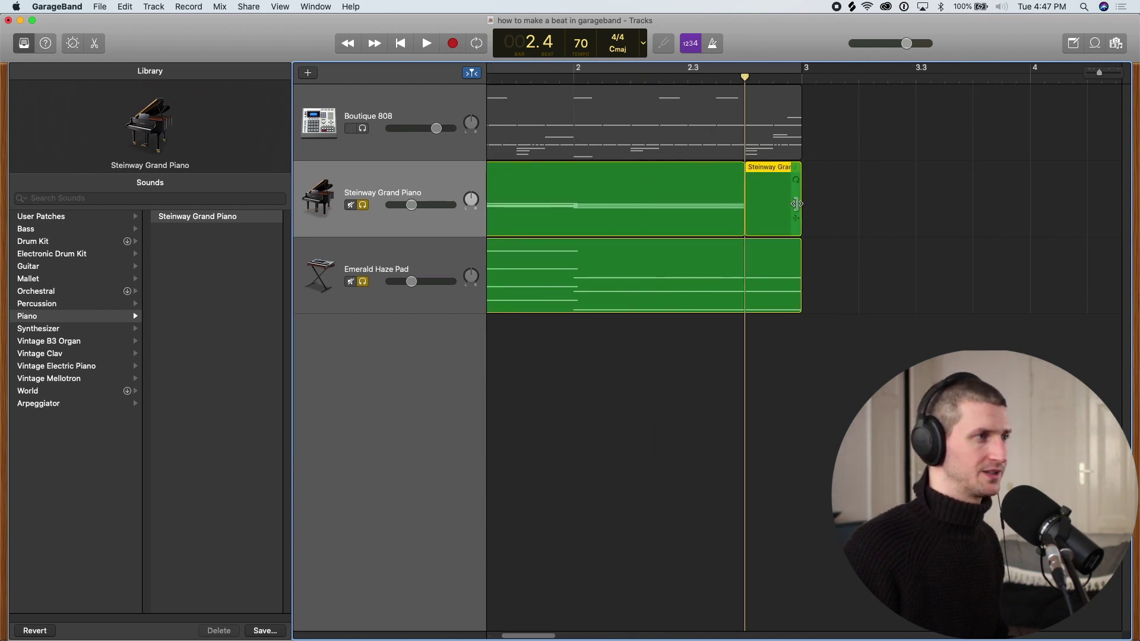
left_click(827, 215)
left_click(786, 216)
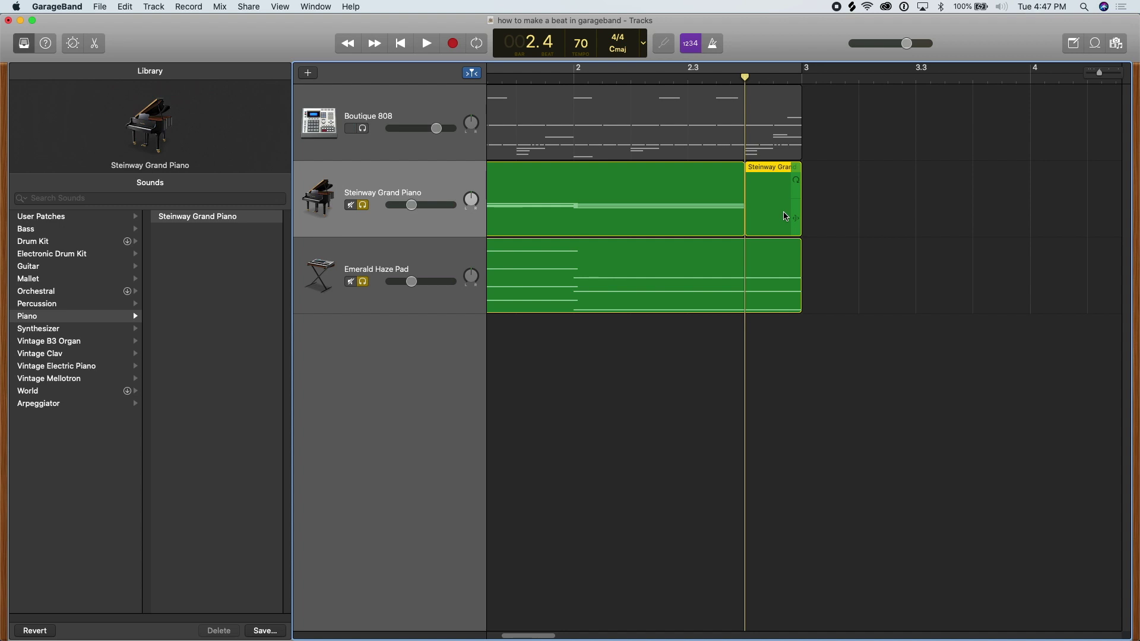
key("e")
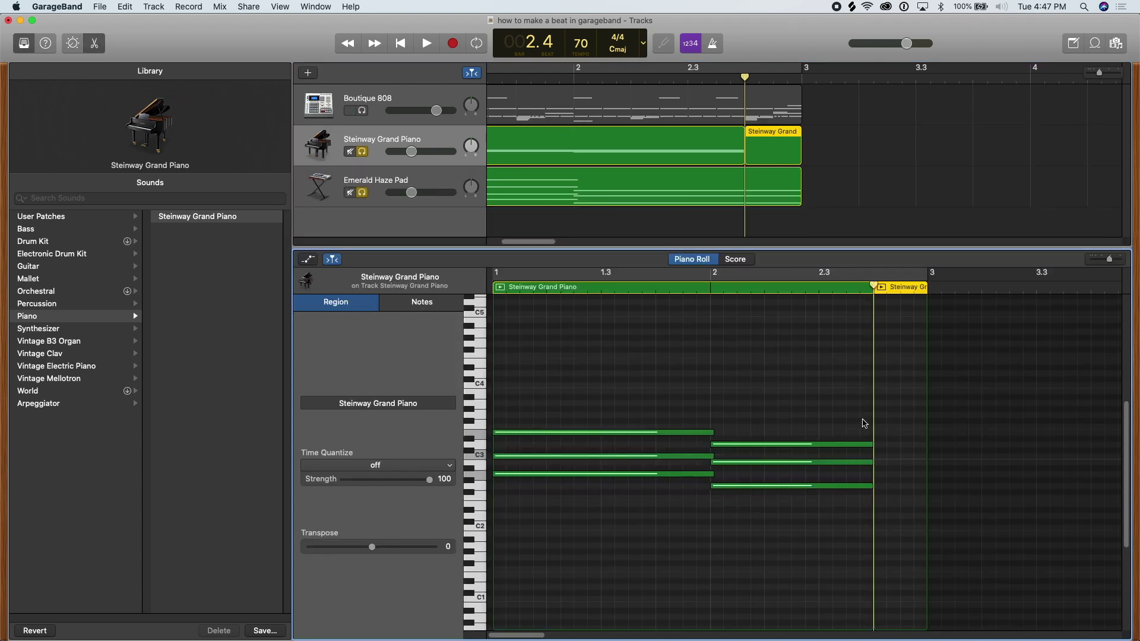
scroll(907, 430, "up", 3)
left_click(798, 144)
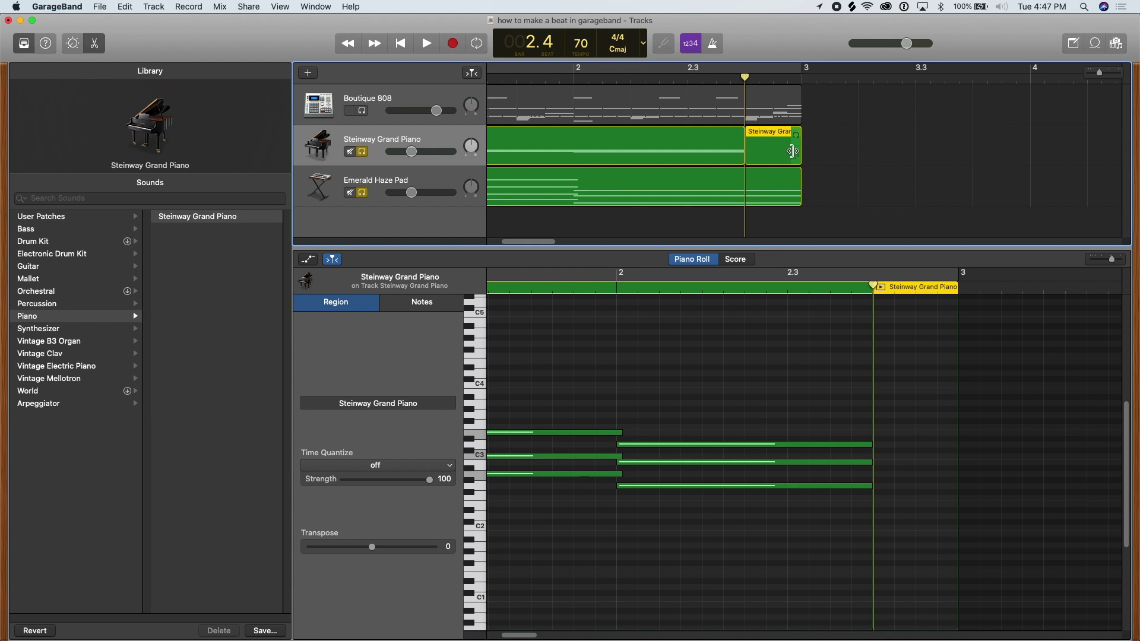
key("Delete")
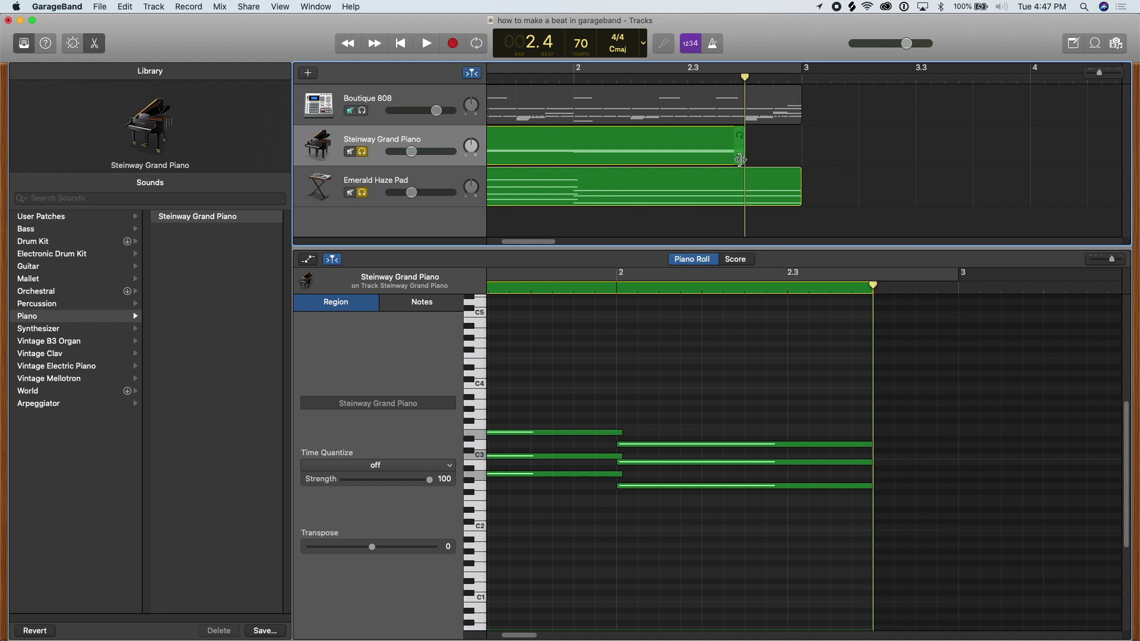
Extend the piano region to bar 3 and lengthen its three final chord notes toward bar 3.
left_click_drag(742, 155, 799, 163)
scroll(962, 344, "right", 5)
left_click_drag(872, 402, 884, 502)
left_click_drag(905, 444, 962, 453)
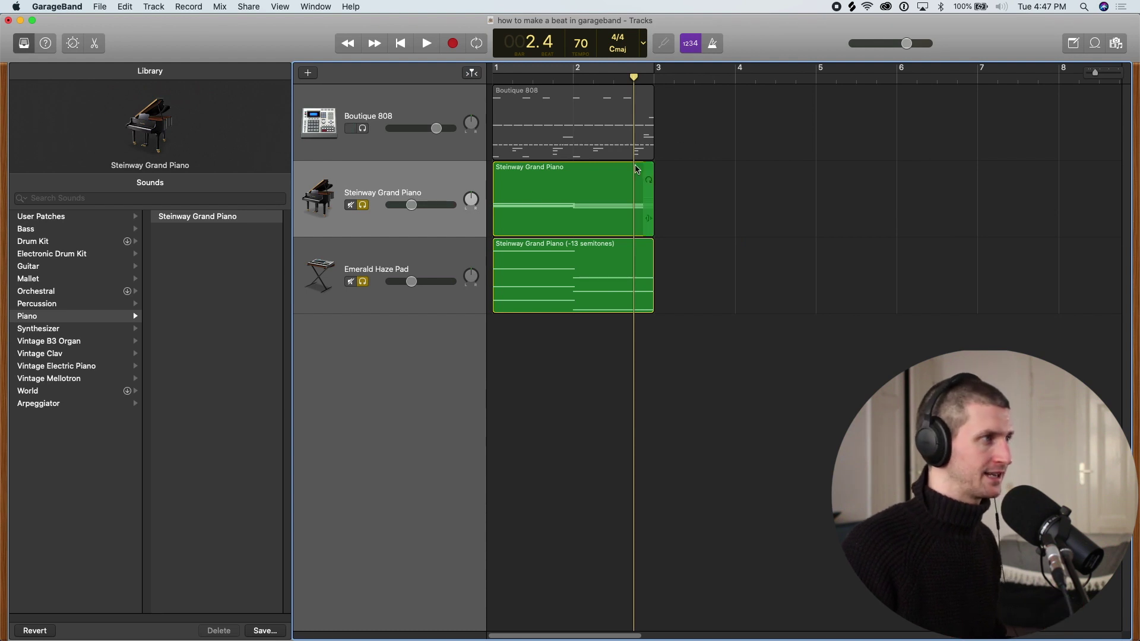
Split the Steinway piano region at bar 2 with ⌘T, then drag its second half to bar 6.
left_click(569, 81)
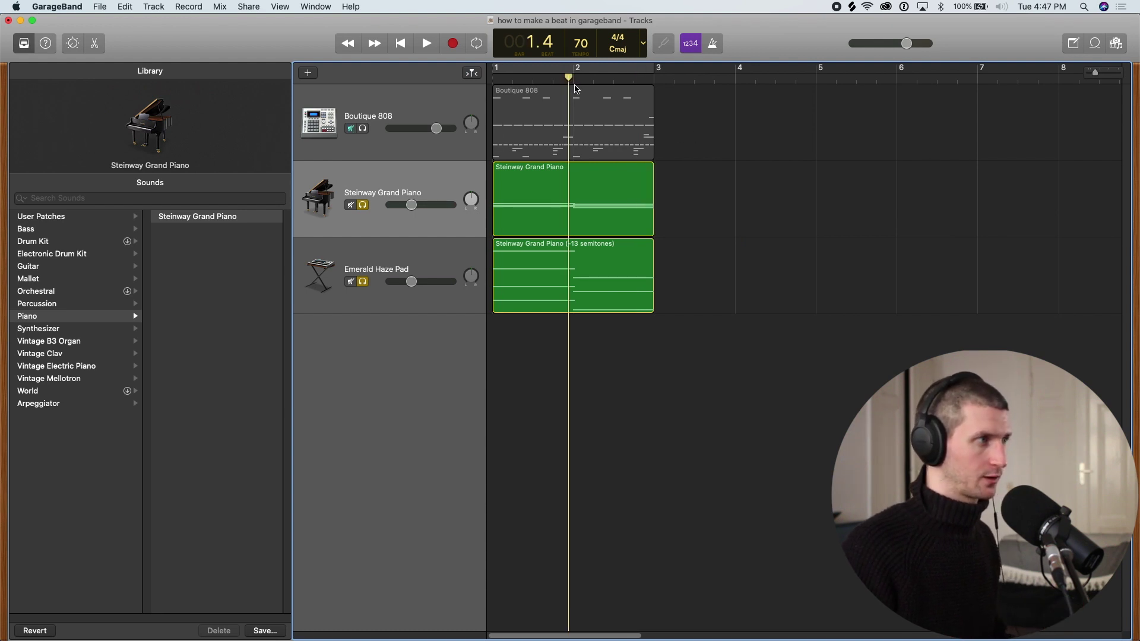
left_click(573, 79)
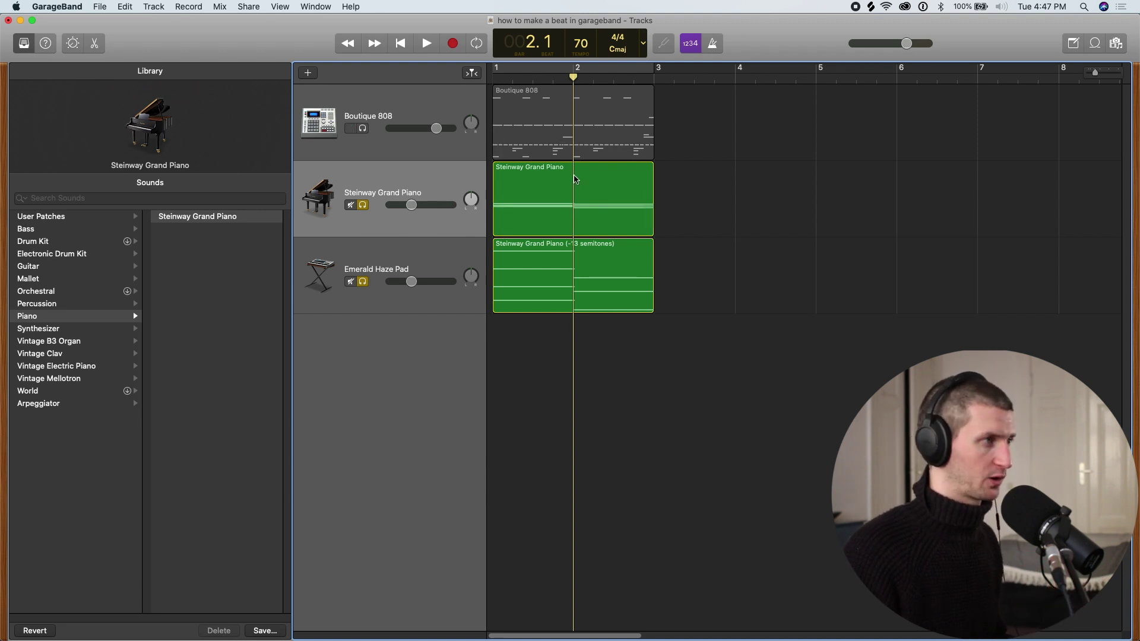
key("super+Right")
left_click(579, 210)
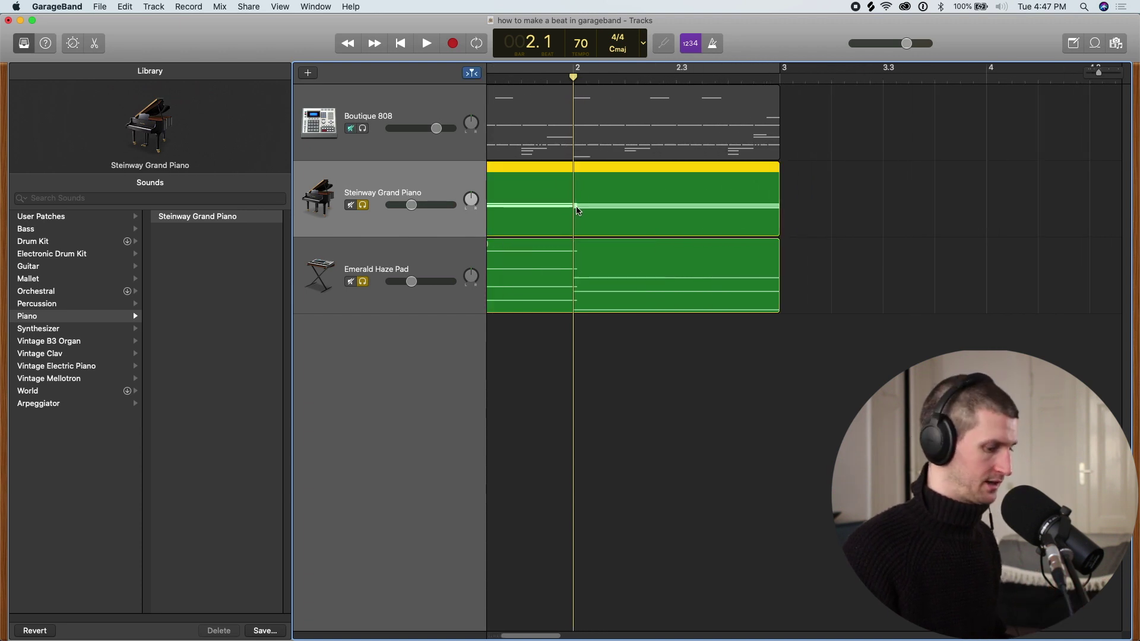
key("super+t")
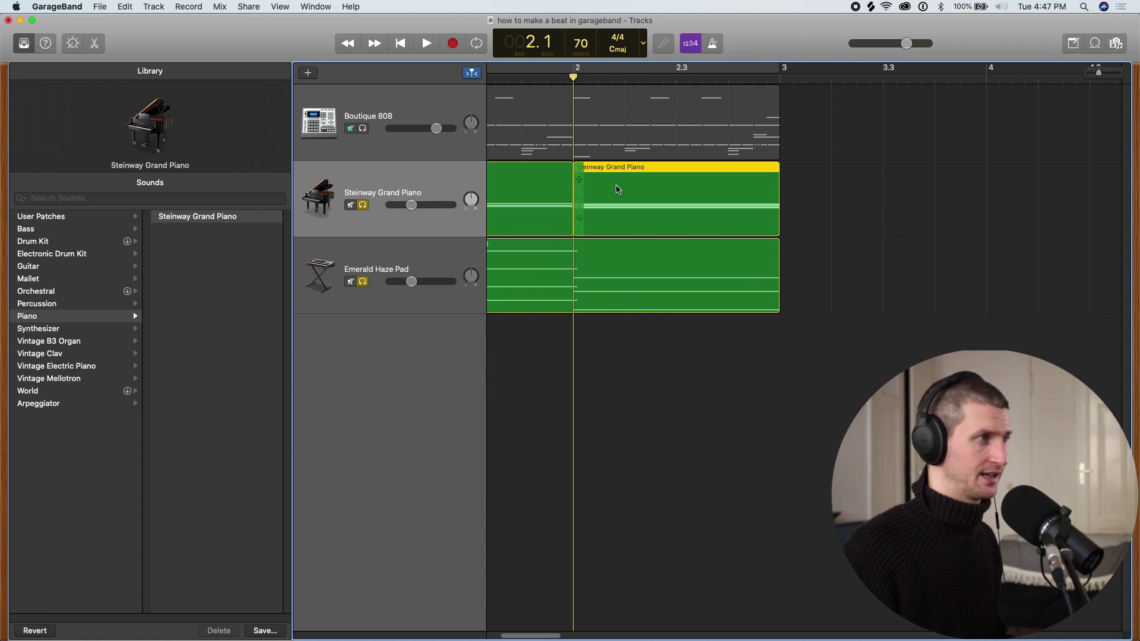
key("super+Left")
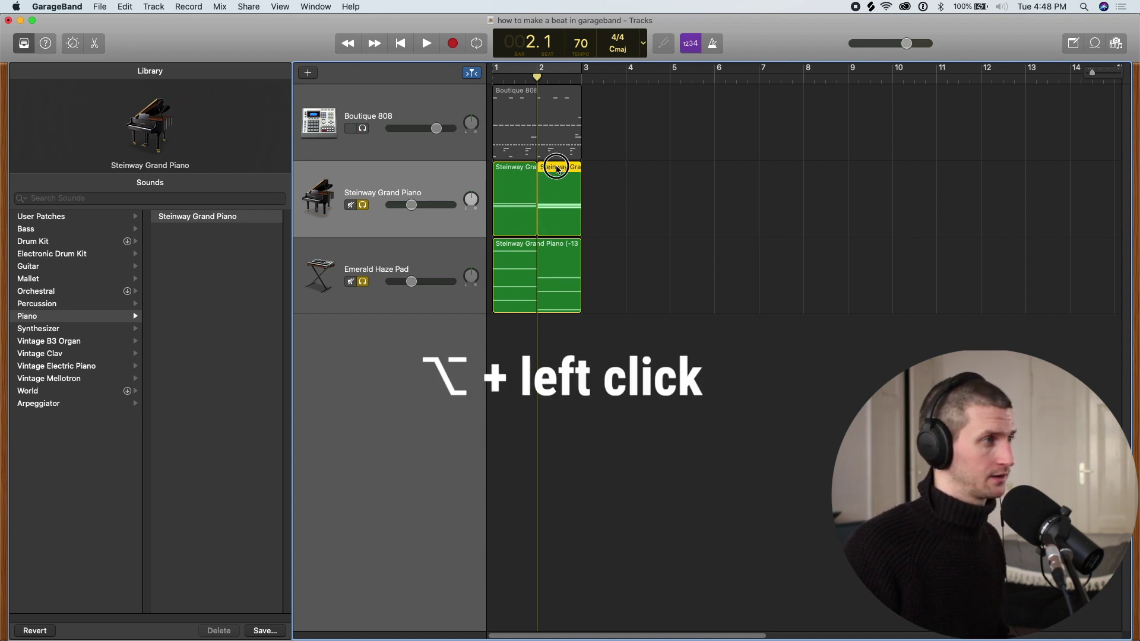
left_click_drag(557, 168, 748, 234)
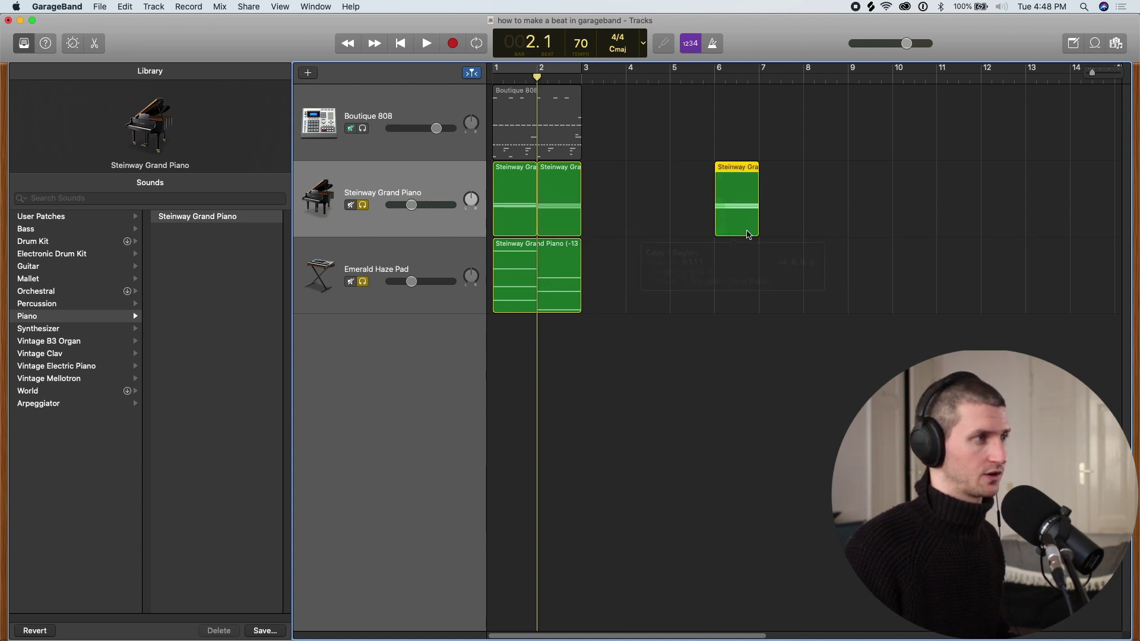
Check the bar-6 copy's notes in the editor, then duplicate the Steinway Grand Piano track with ⌘D.
left_click(716, 82)
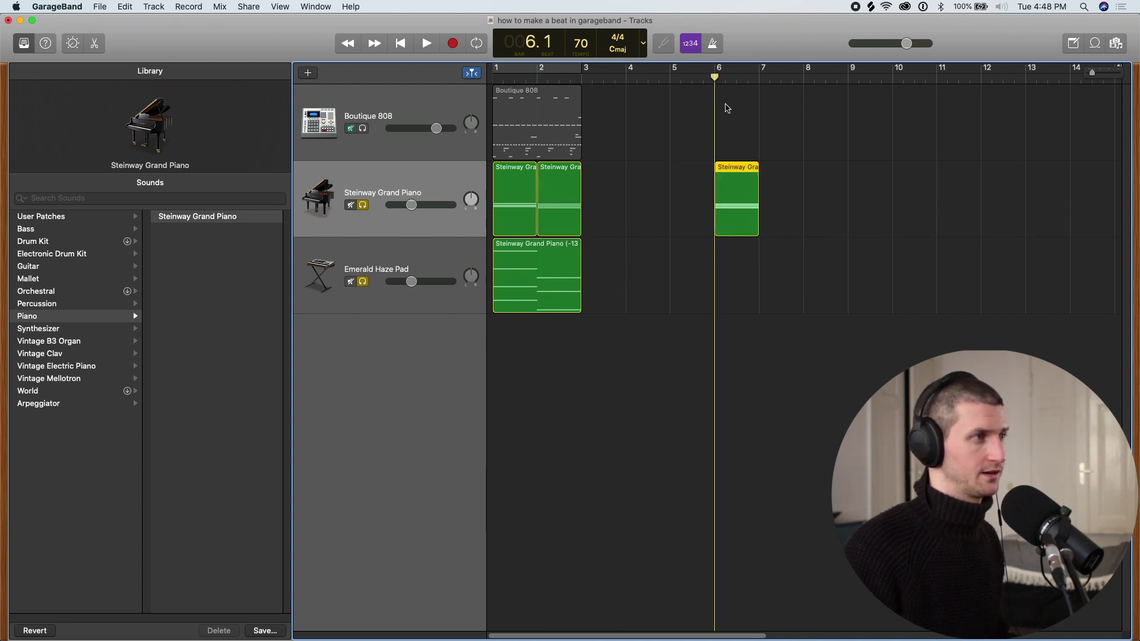
double_click(731, 208)
key("e")
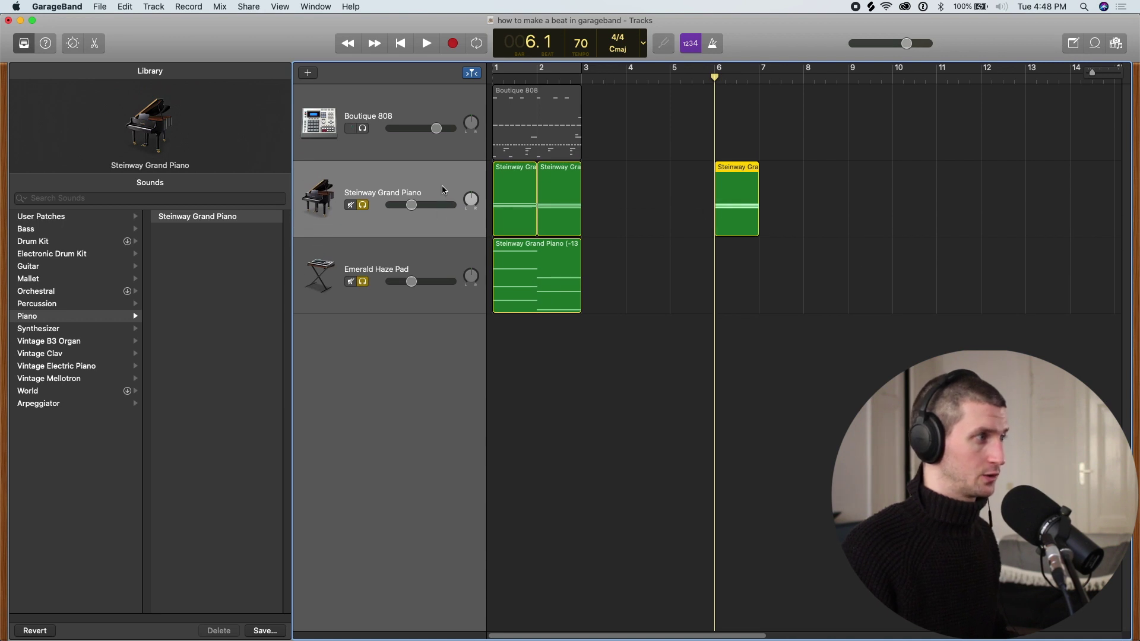
key("super+d")
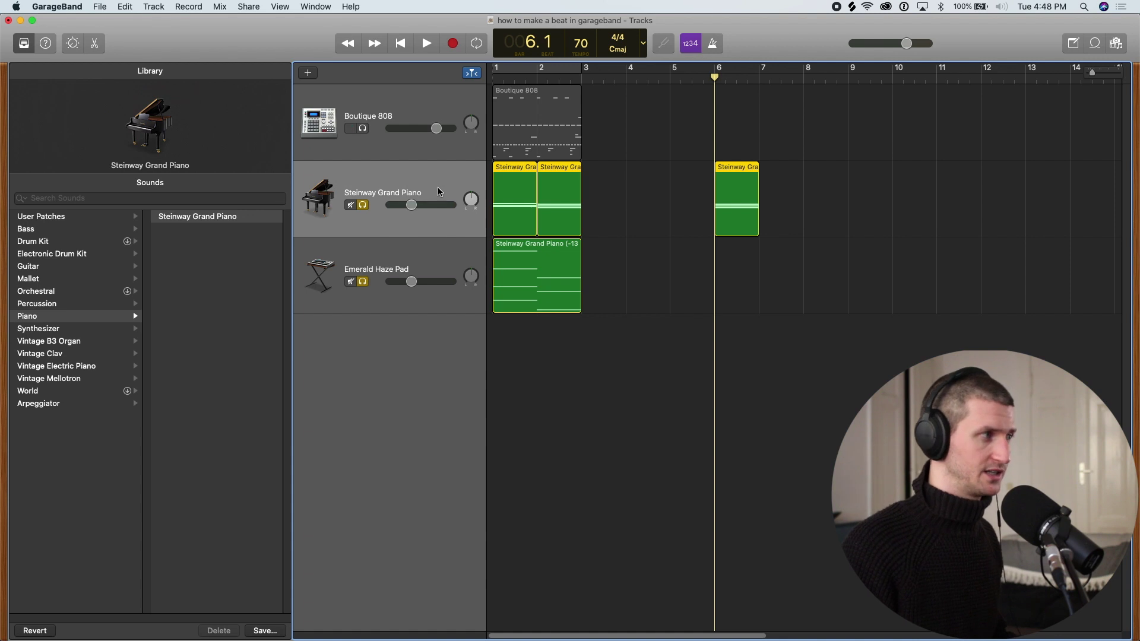
key("super+d")
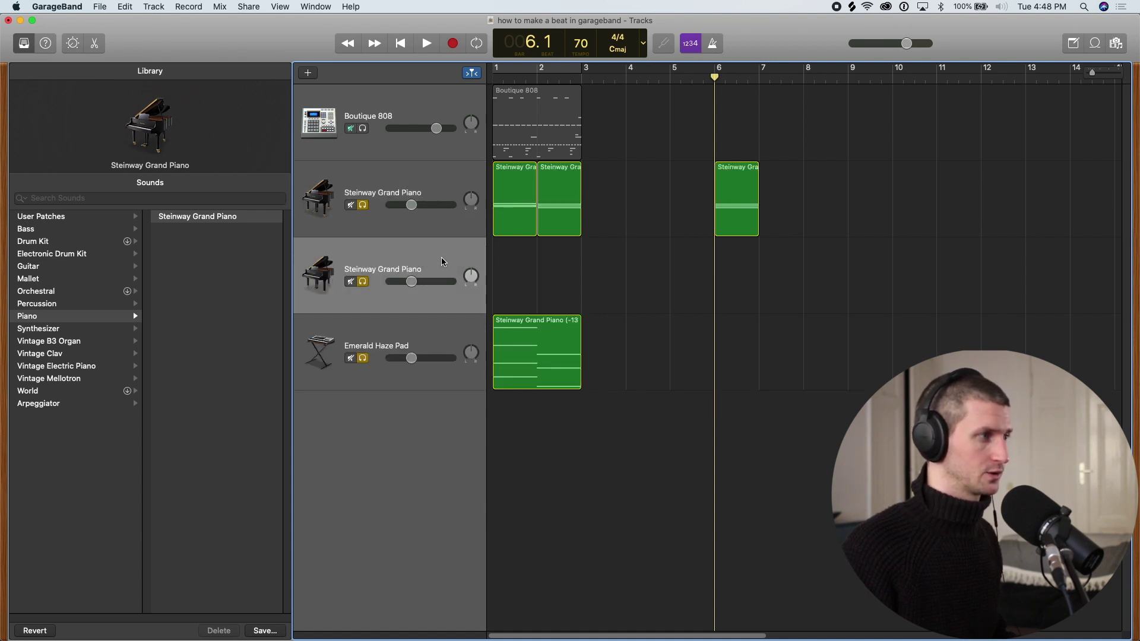
Move the bar-6 region onto the new track, make it Classical Acoustic Guitar, and shift it to bar 3.
left_click_drag(730, 208, 732, 261)
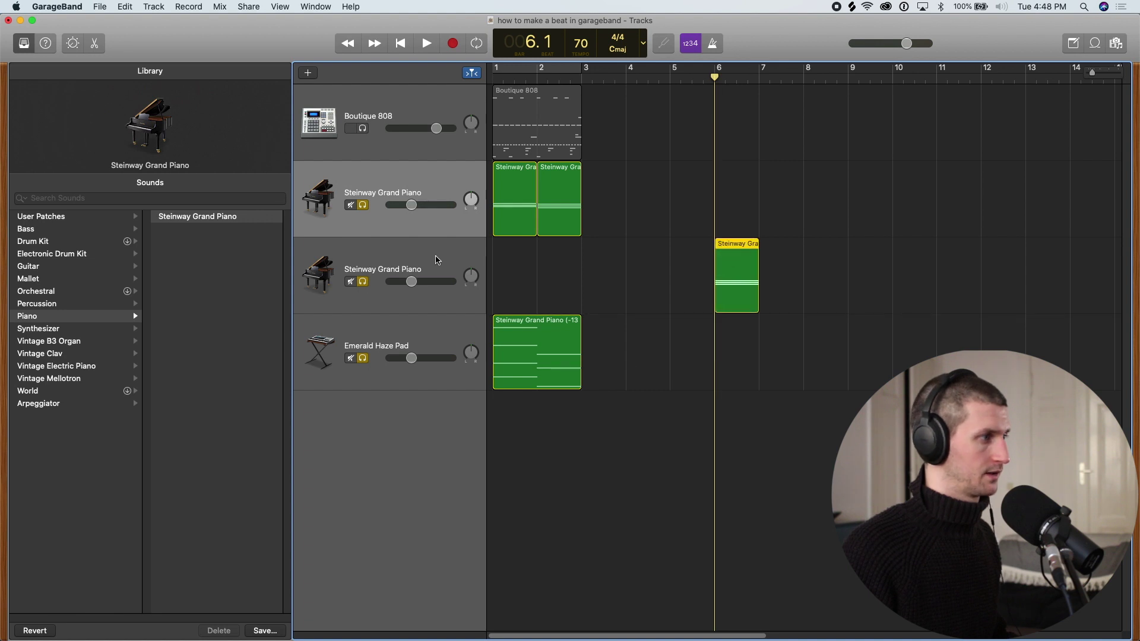
left_click(446, 259)
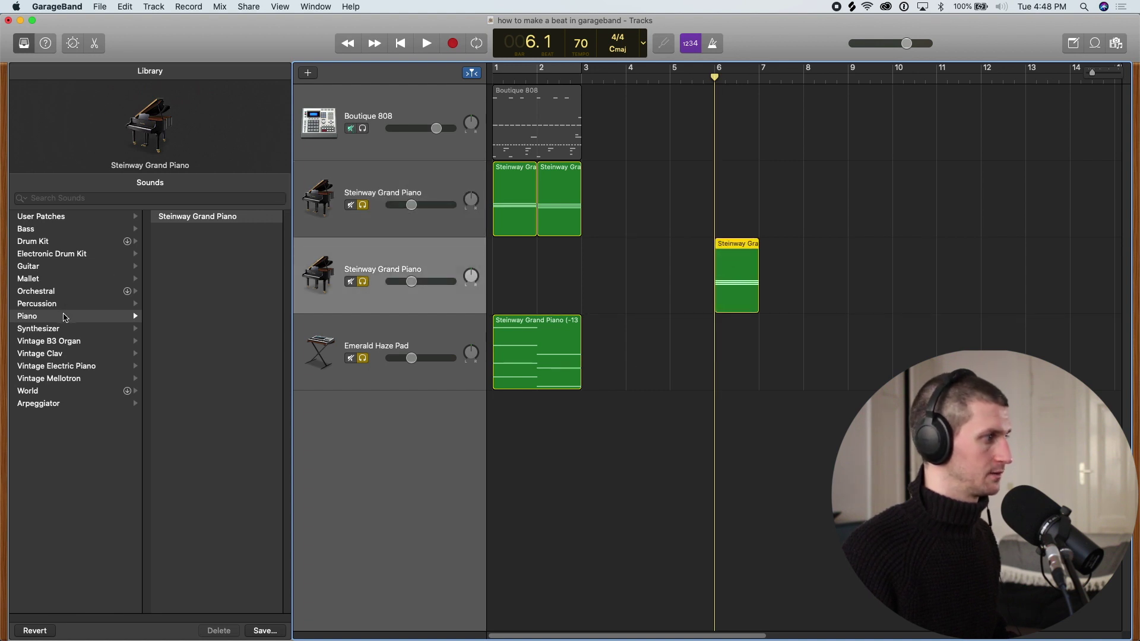
left_click(64, 317)
left_click(63, 329)
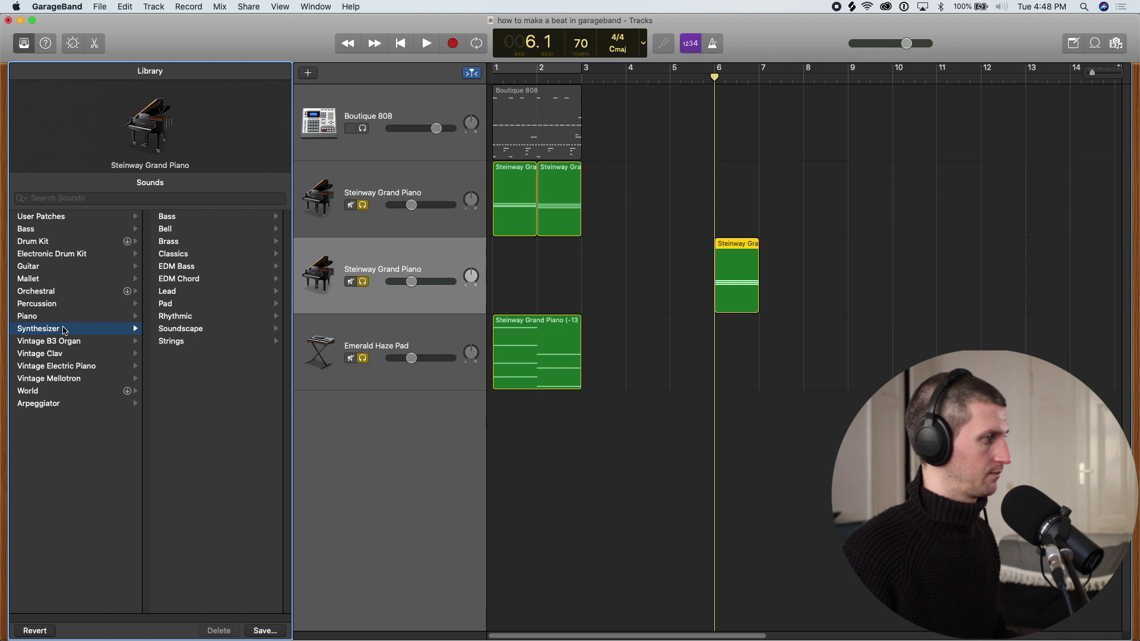
left_click(60, 267)
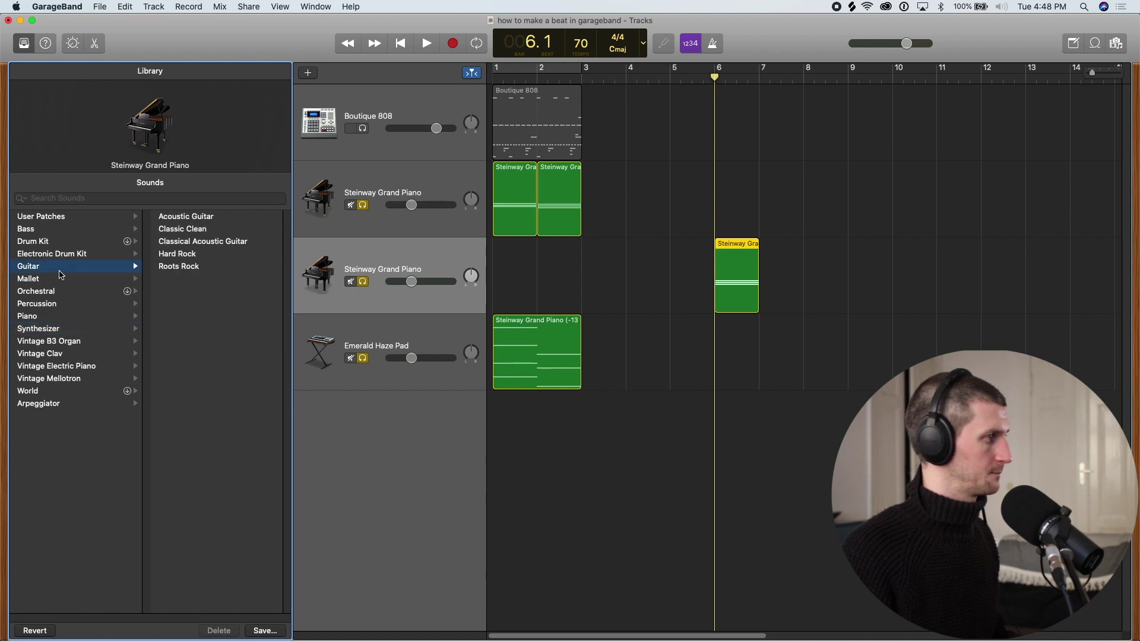
left_click(209, 242)
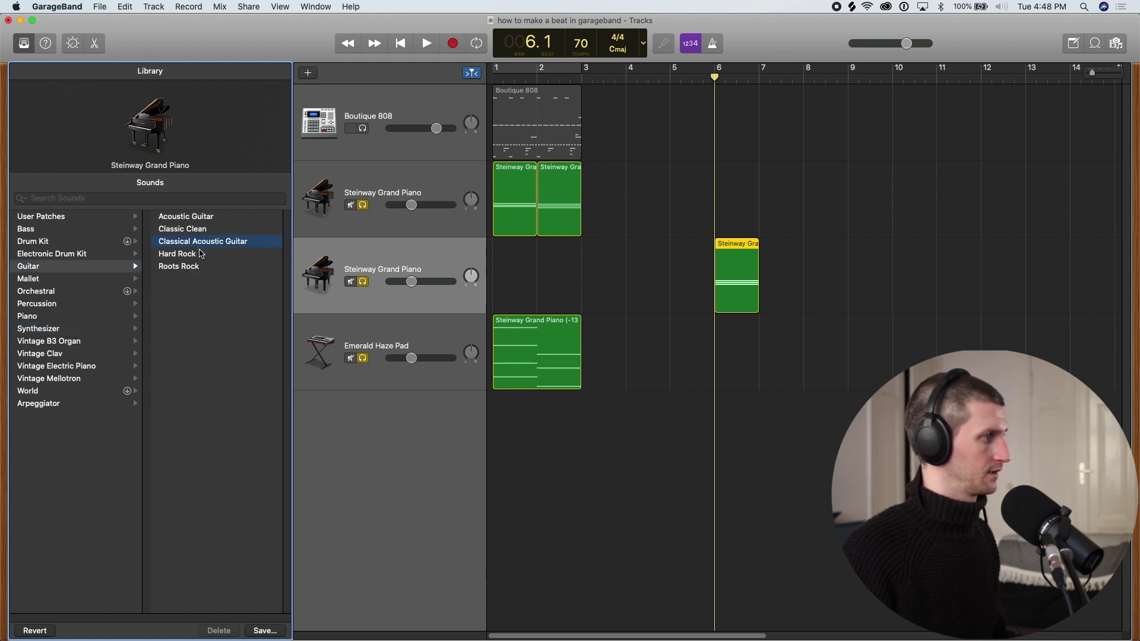
left_click_drag(740, 270, 608, 271)
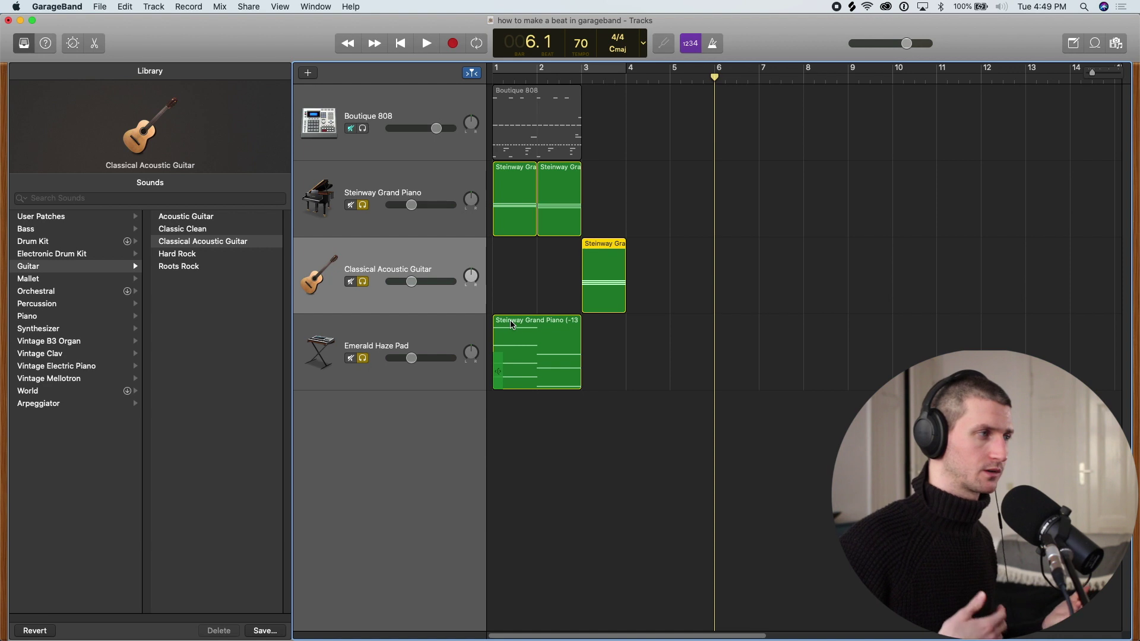
Bring up the Musical Typing keyboard with ⌘K and position it below the tracks.
key("super+k")
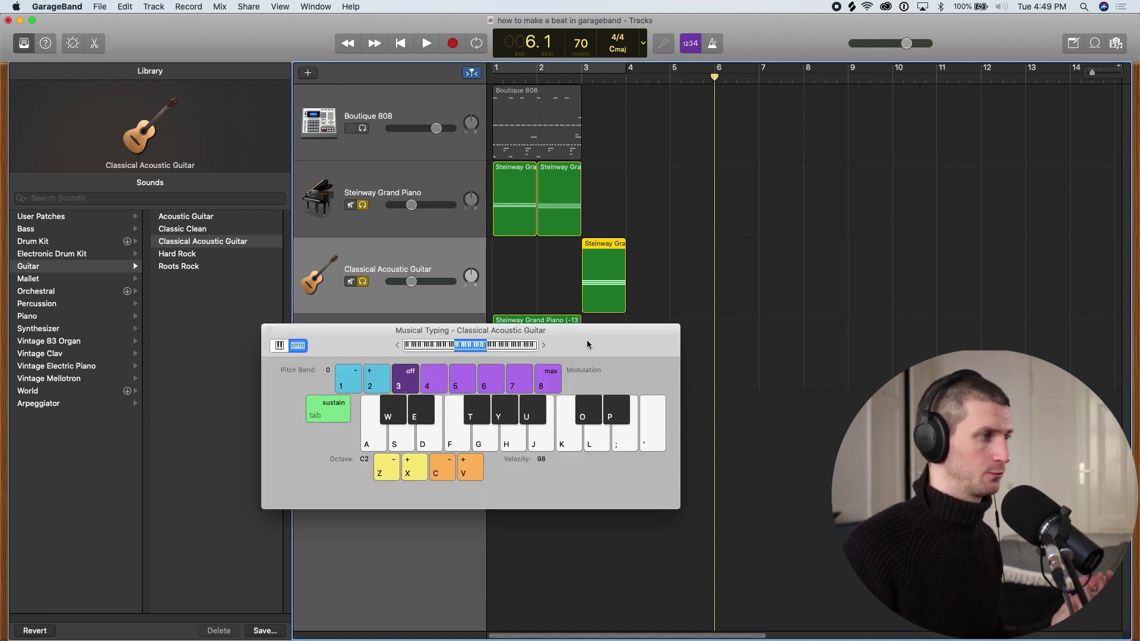
left_click_drag(584, 329, 648, 196)
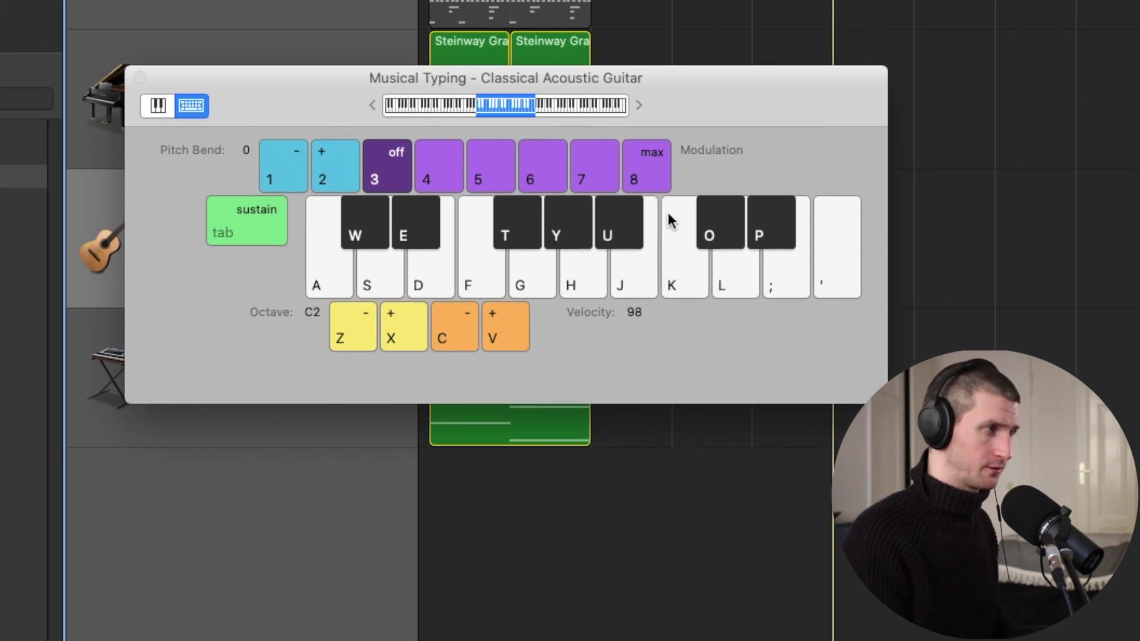
left_click_drag(712, 79, 676, 488)
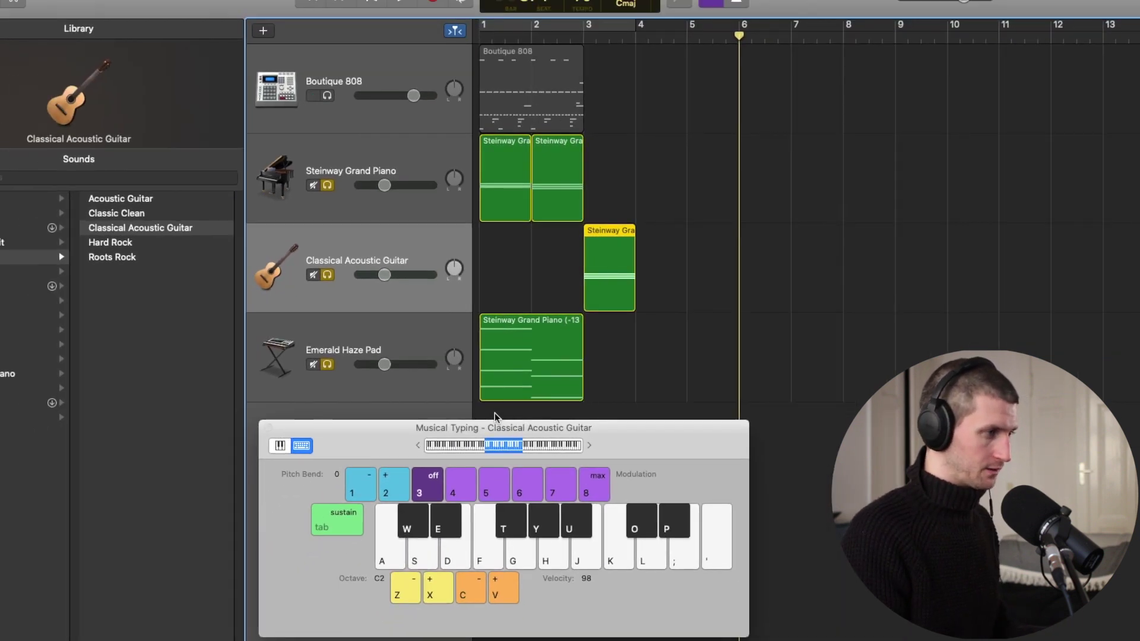
Audition the Classical Acoustic Guitar sound by playing notes and chords on the letter keys.
key("f")
key("j")
key("g")
key("k")
key("h")
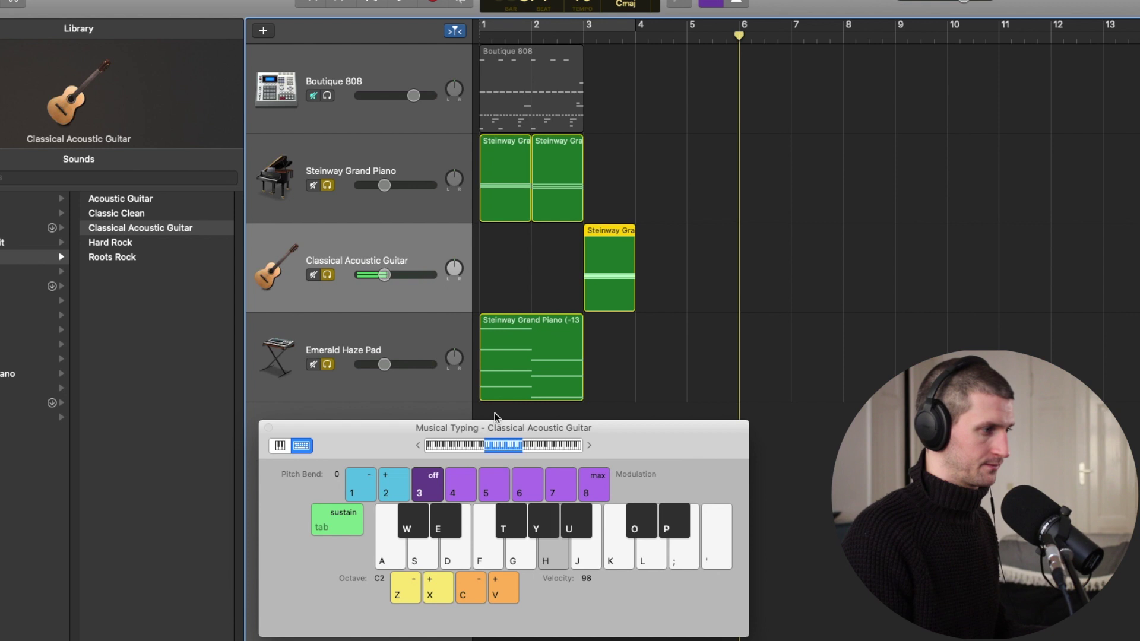
key("f")
key("f")
key("k")
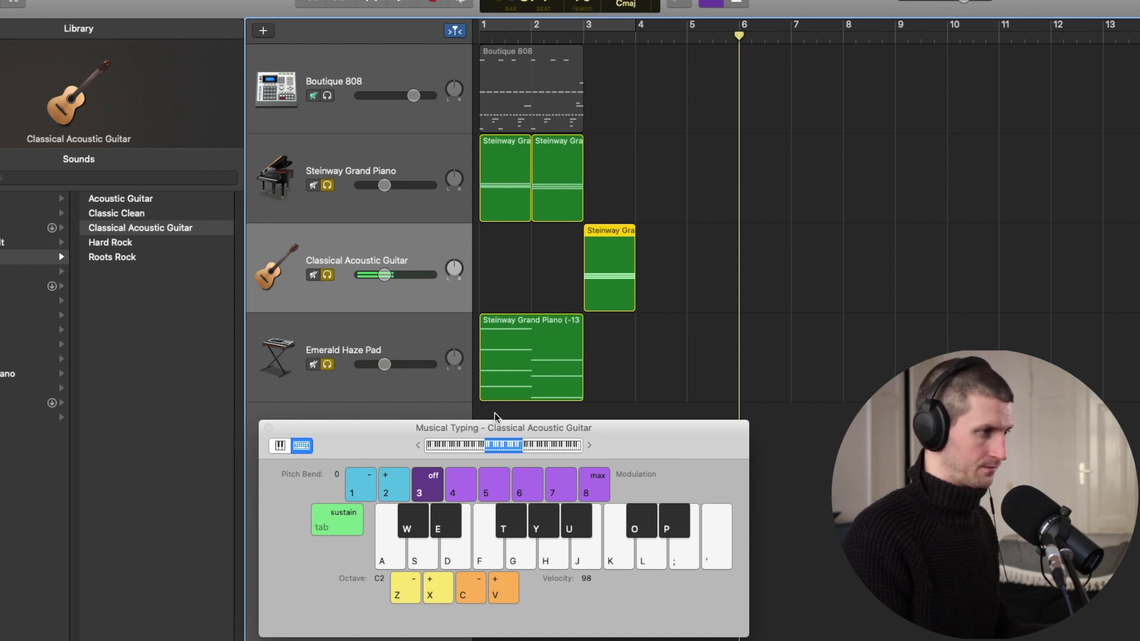
key("f")
key("k")
key("f")
key("k")
key("g")
key("j")
key("j")
key("l")
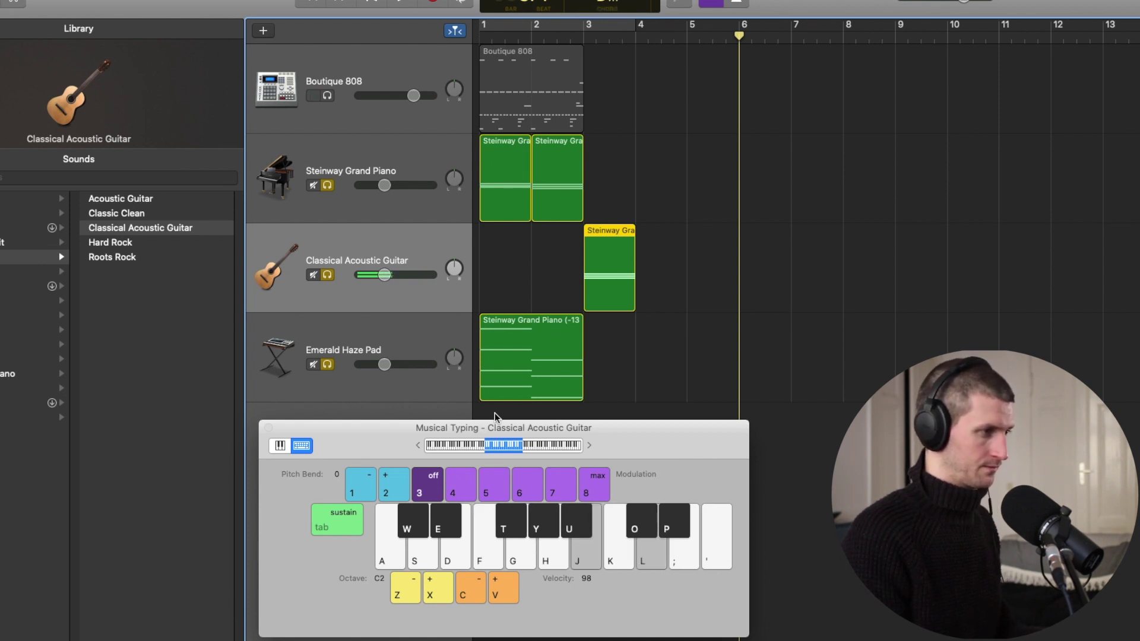
key("g")
key("f")
key("k")
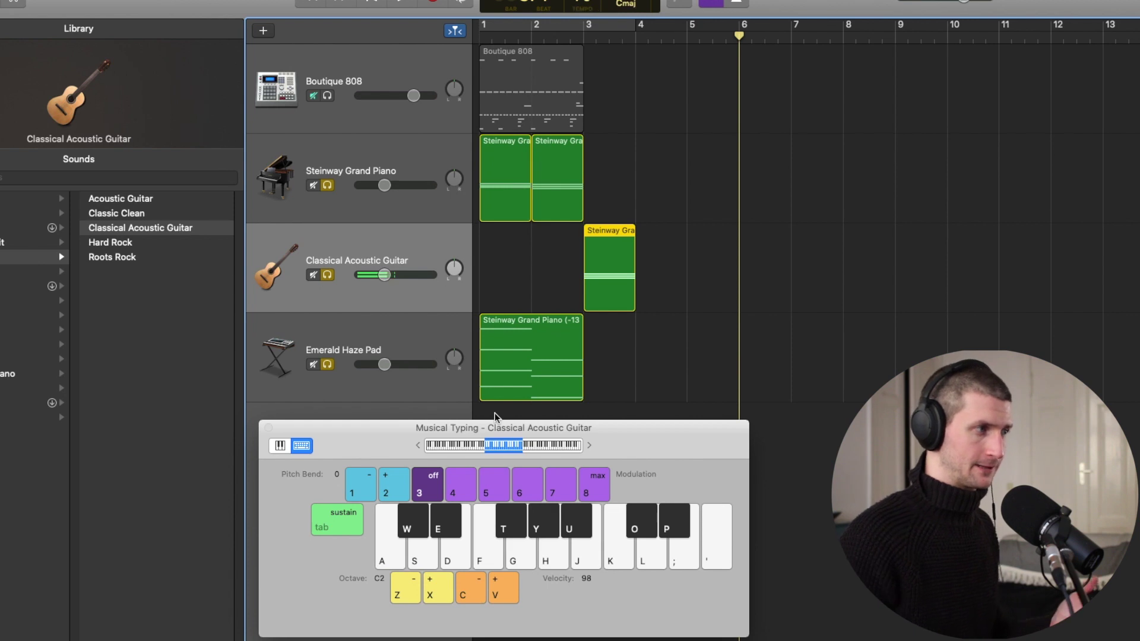
left_click(571, 272)
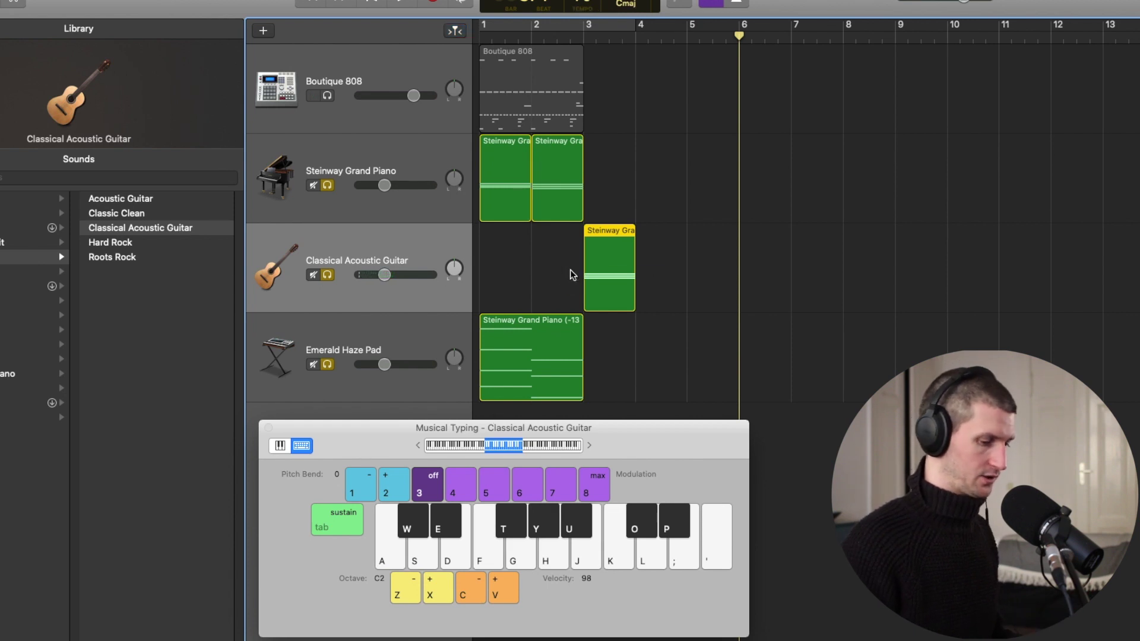
Remove the guitar track's region, set the playhead to bar 3, and play an F chord.
key("super+z")
left_click(580, 32)
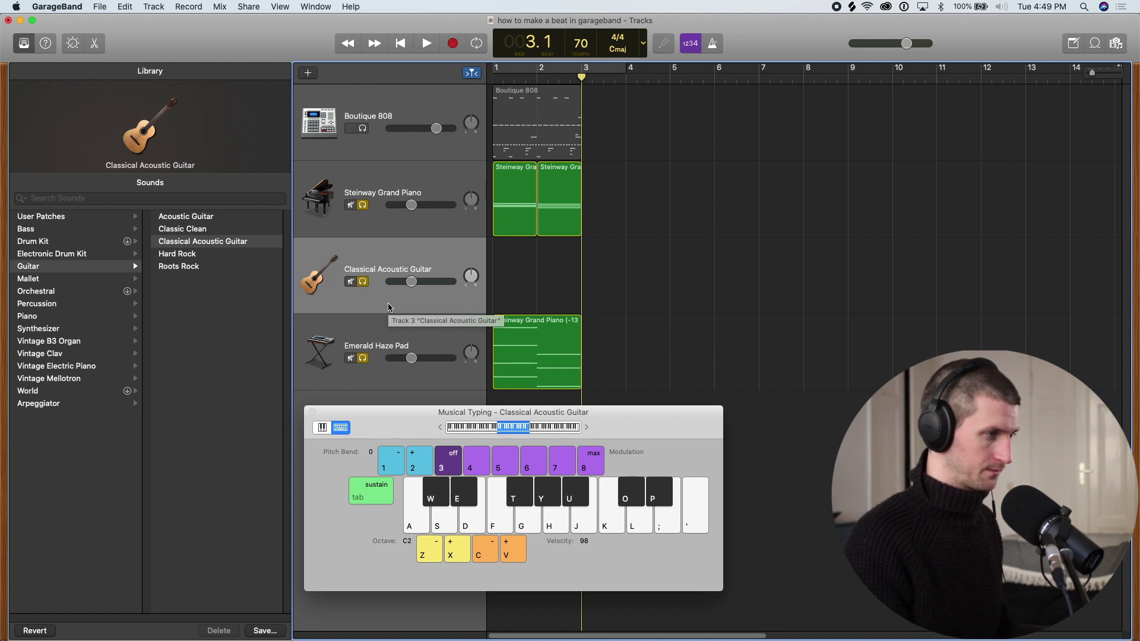
key("f")
key("h")
key("j")
key("k")
key("f")
key("h")
key("k")
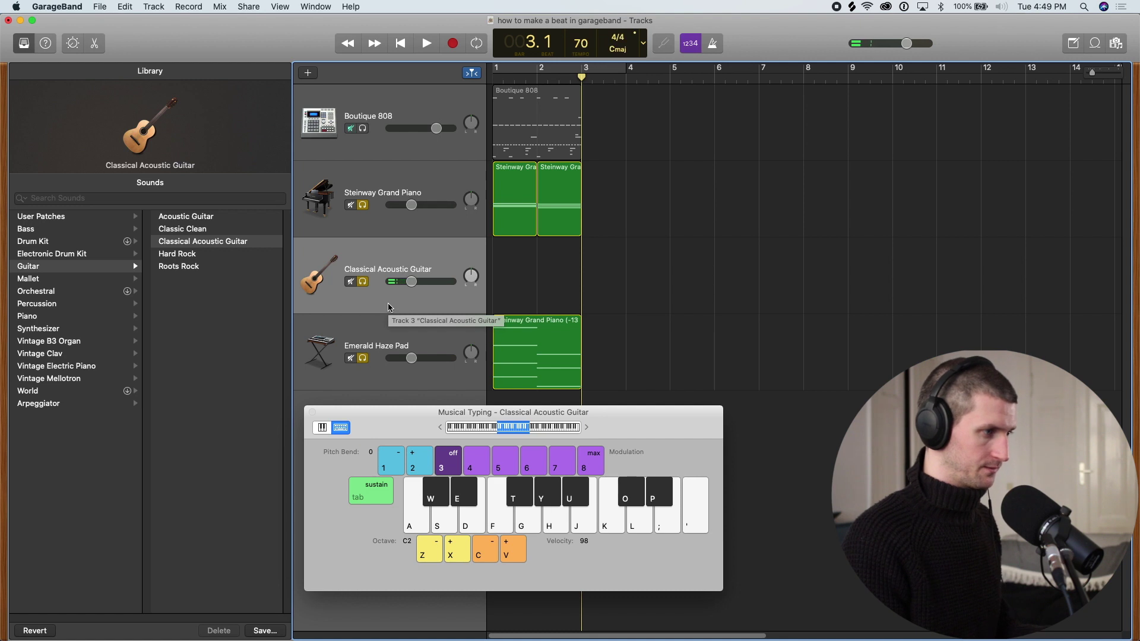
Play G, F and Am chords live on the guitar, then start playback of the beat.
key("g")
key("j")
key("l")
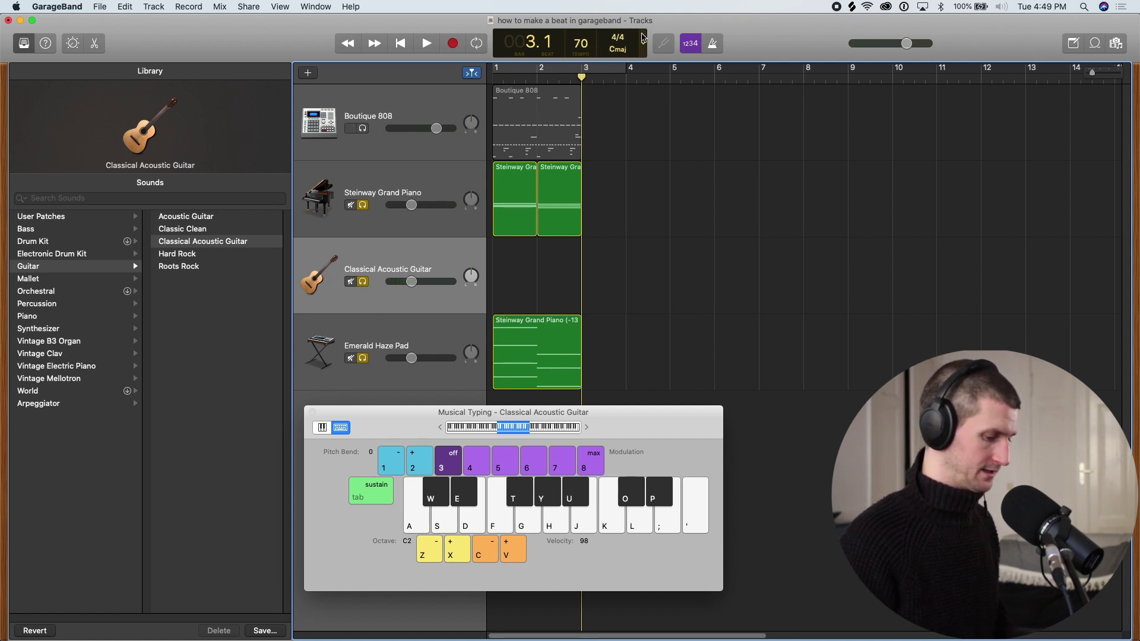
key("f")
key("h")
key("f")
key("j")
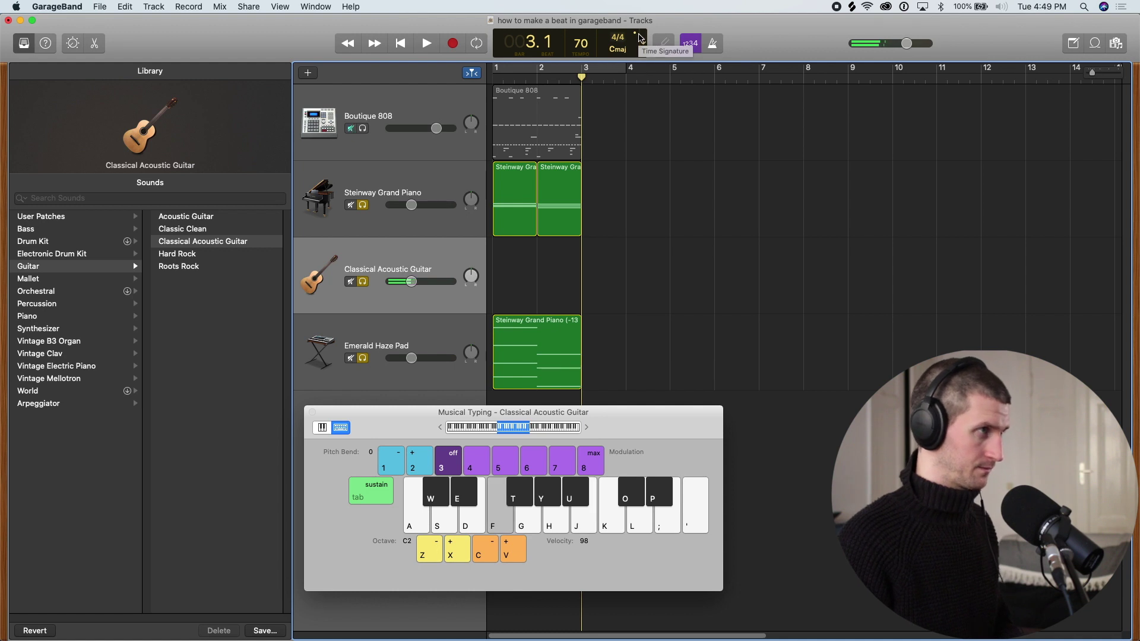
key("f")
key("h")
key("k")
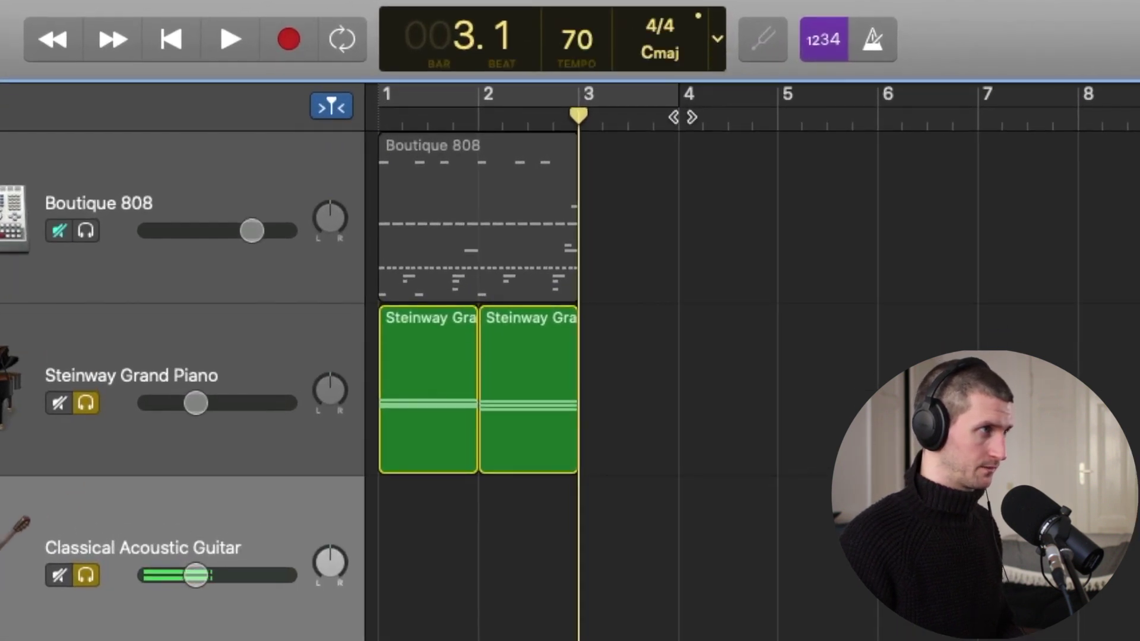
key("f")
key("h")
key("k")
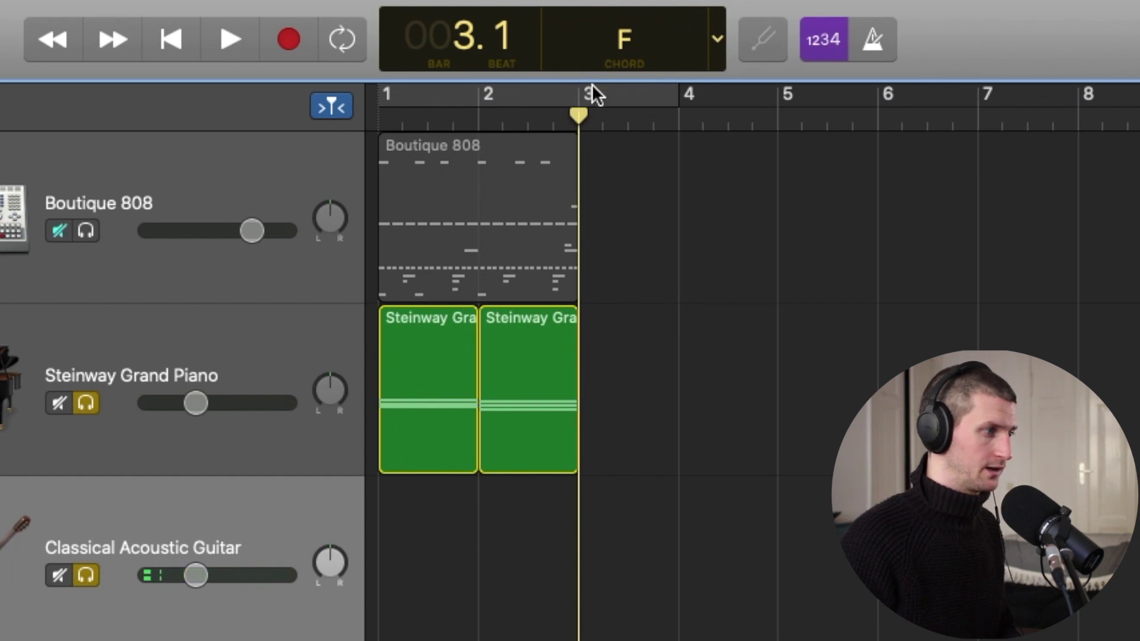
key("h")
key("k")
key("semicolon")
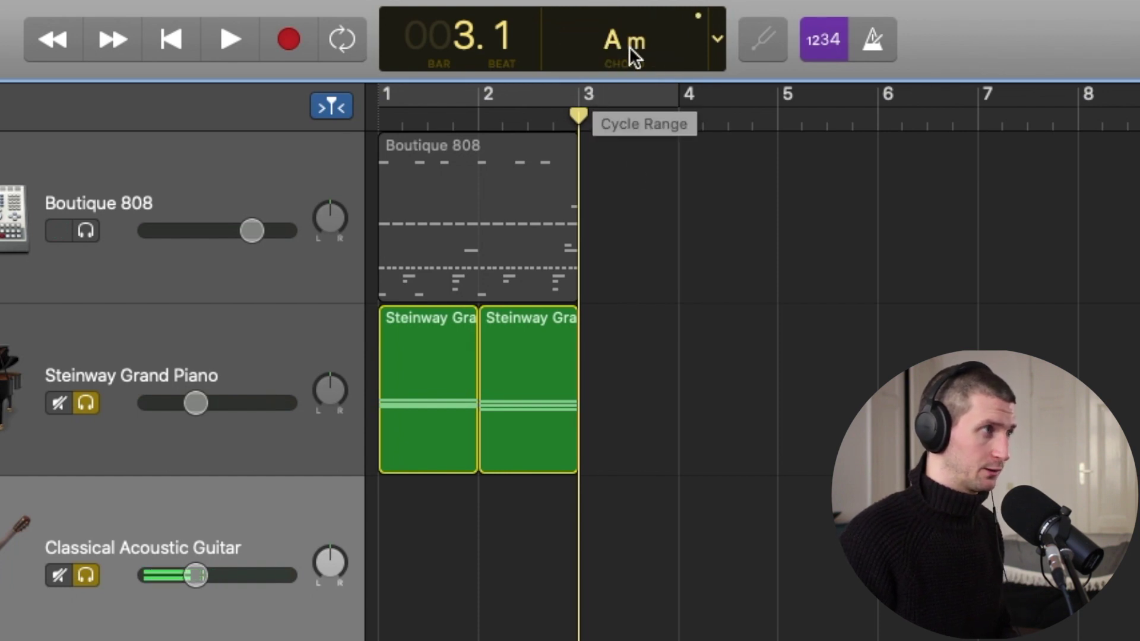
key("space")
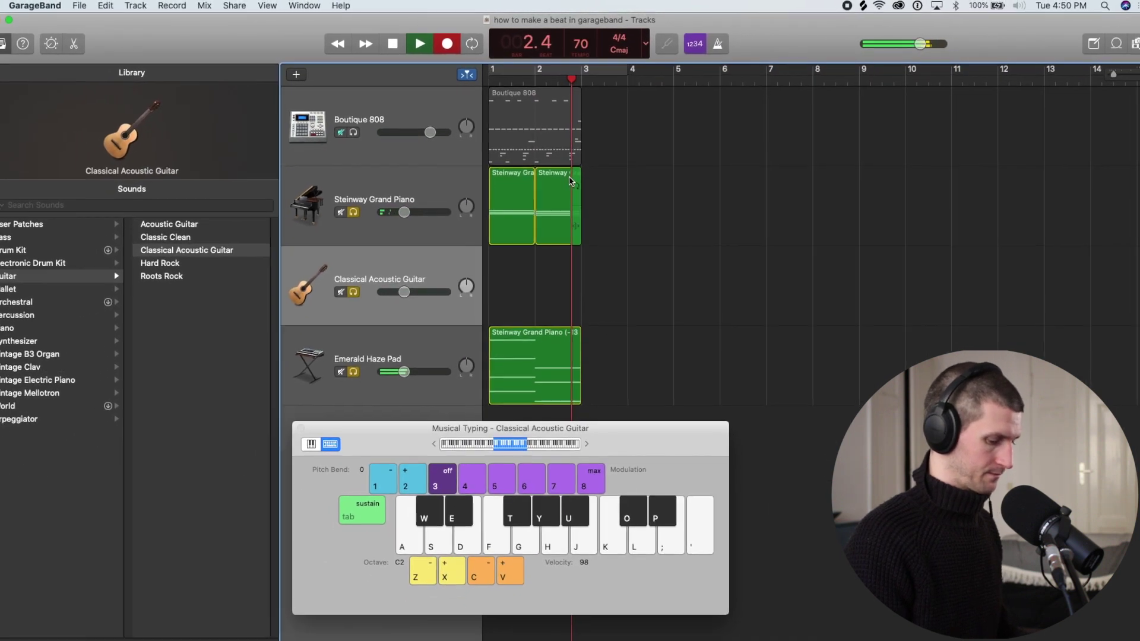
Record an F chord followed by a G chord into the guitar track, then stop recording and hide Musical Typing.
key("f")
key("h")
key("k")
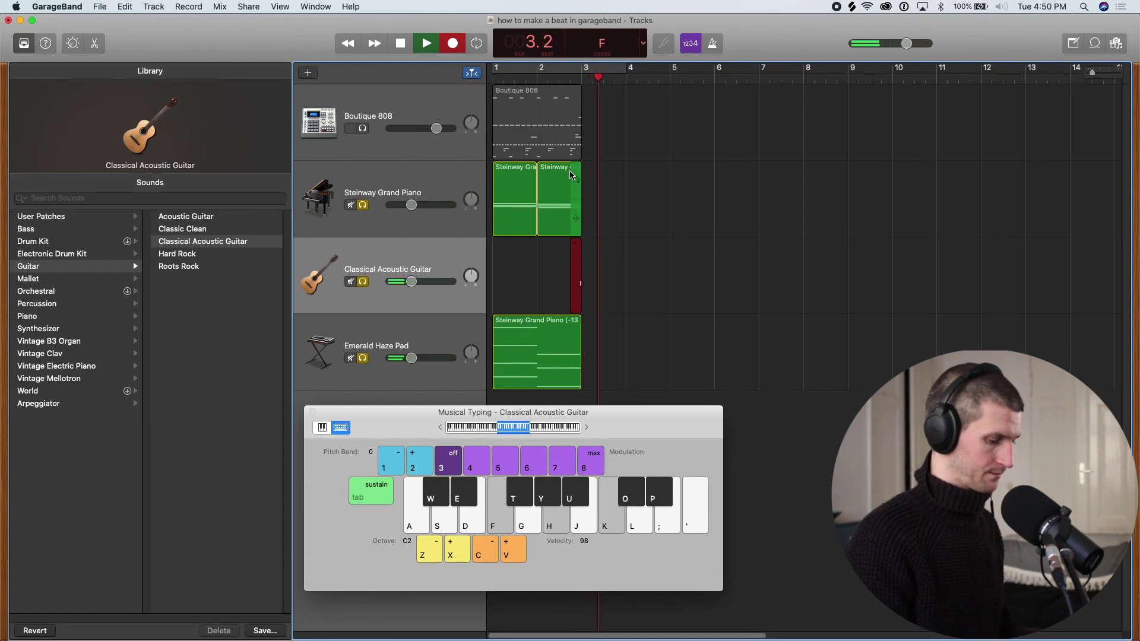
key("g")
key("j")
key("l")
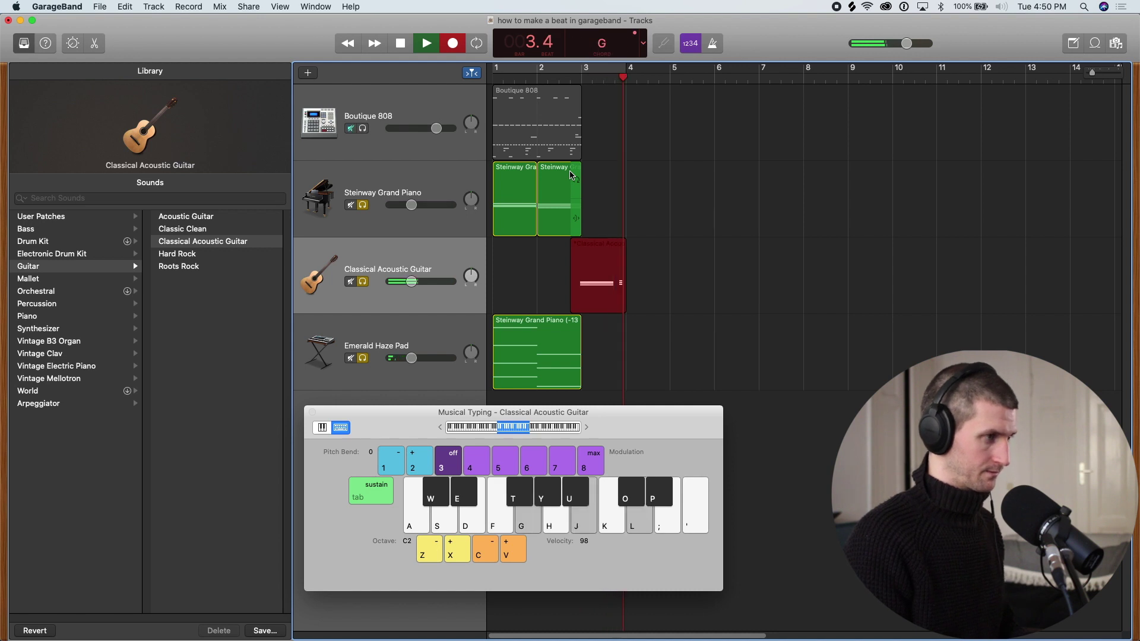
key("space")
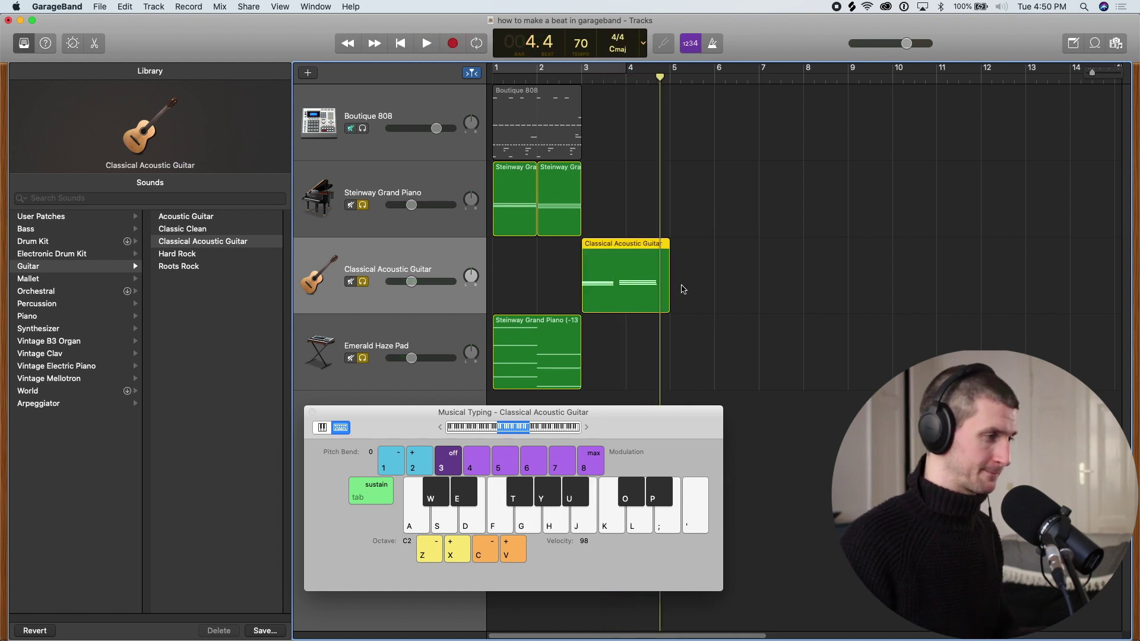
key("super+k")
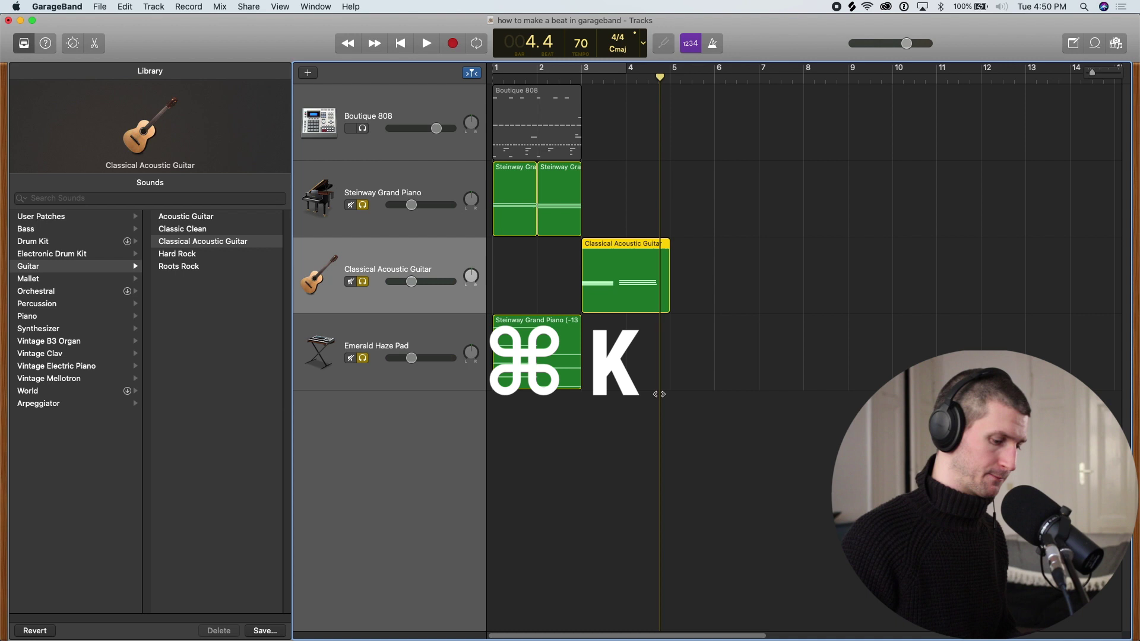
In the Piano Roll, align the F chord to start on bar 3 and the G chord on bar 4.
key("super+k")
key("super+k")
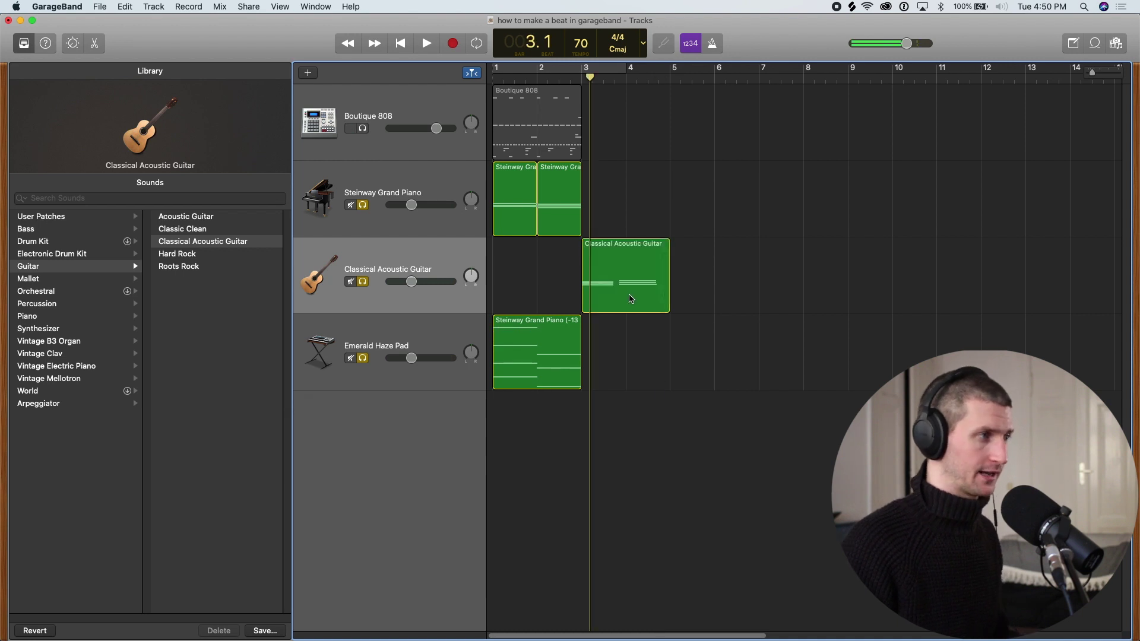
key("e")
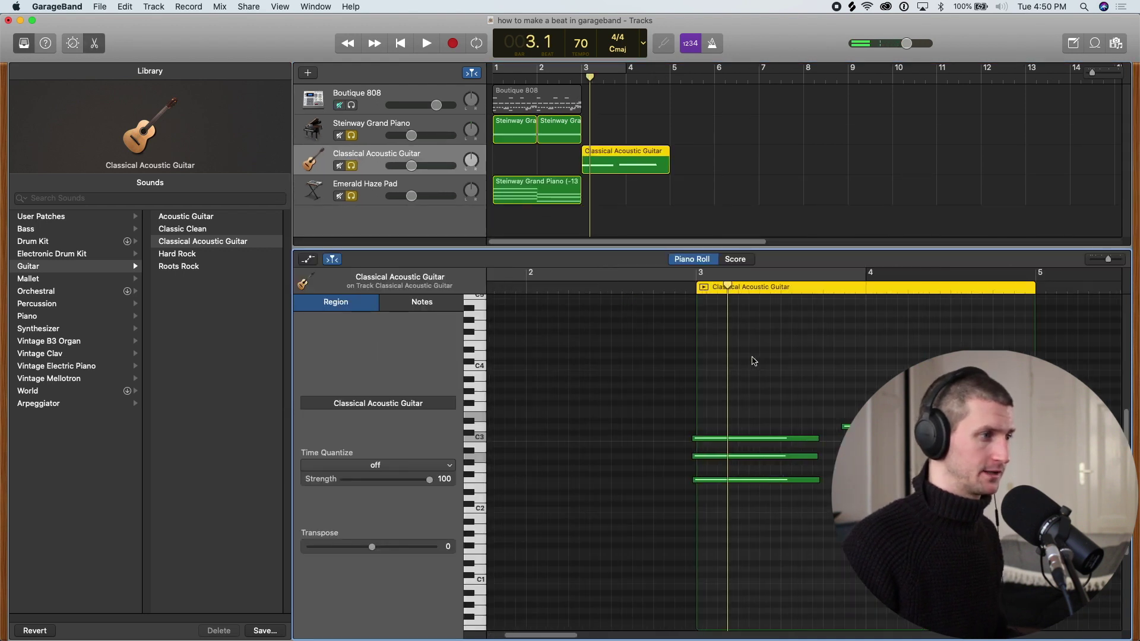
scroll(754, 359, "up", 5)
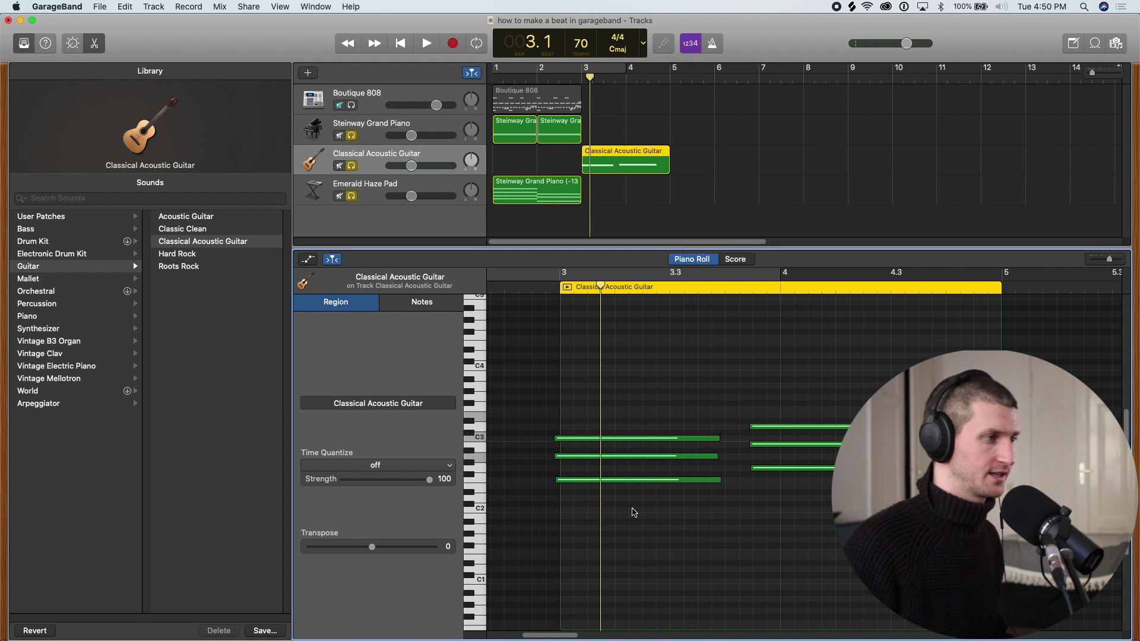
left_click_drag(634, 511, 591, 441)
left_click_drag(790, 487, 772, 429)
left_click_drag(772, 427, 802, 426)
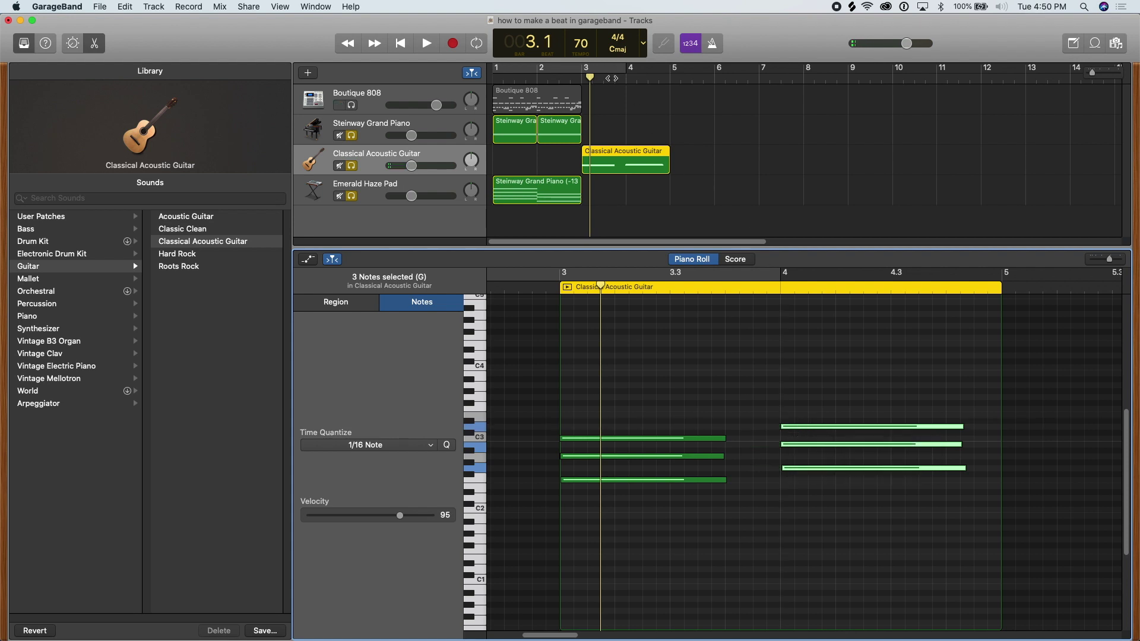
Split the guitar region at bar 4, delete its G-chord half, and select the remaining chord's notes.
key("e")
left_click(623, 74)
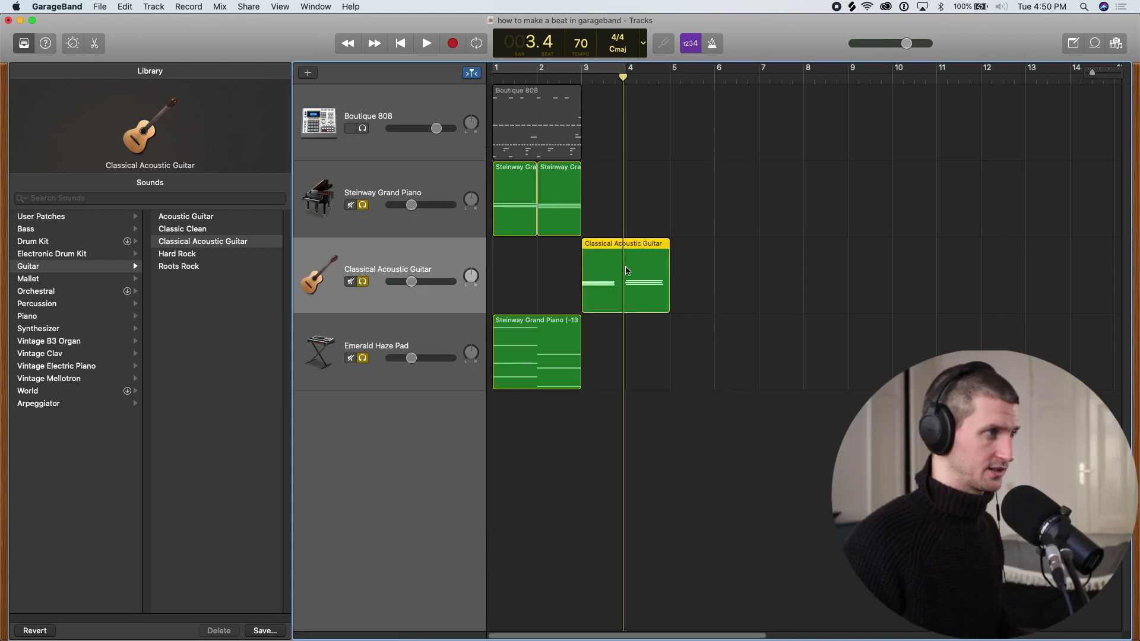
left_click(624, 76)
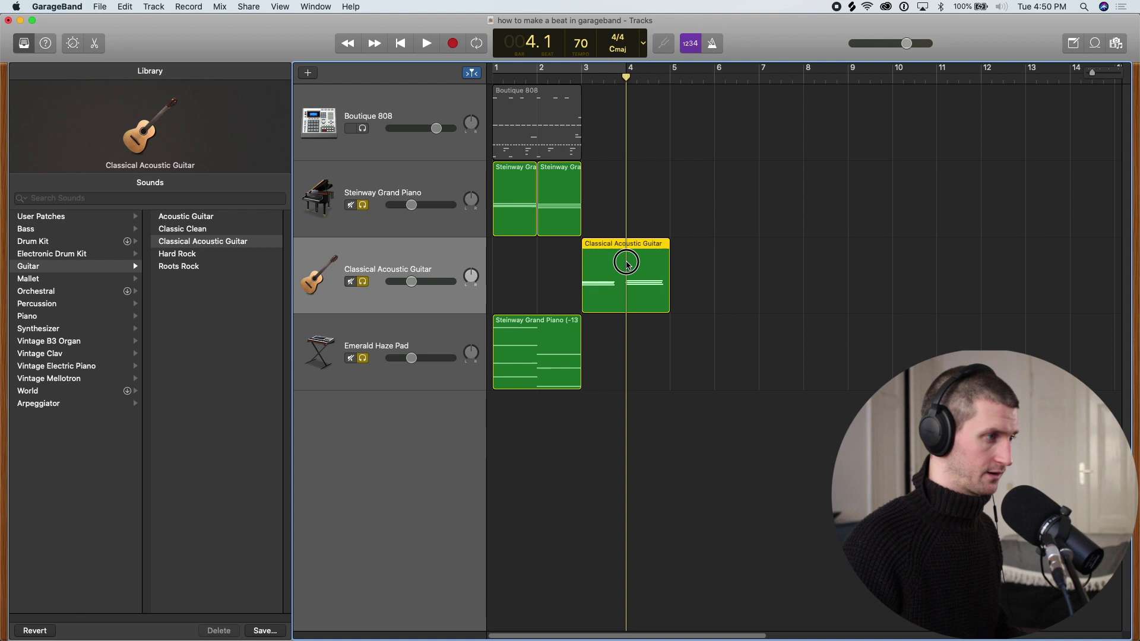
key("super+t")
left_click(653, 265)
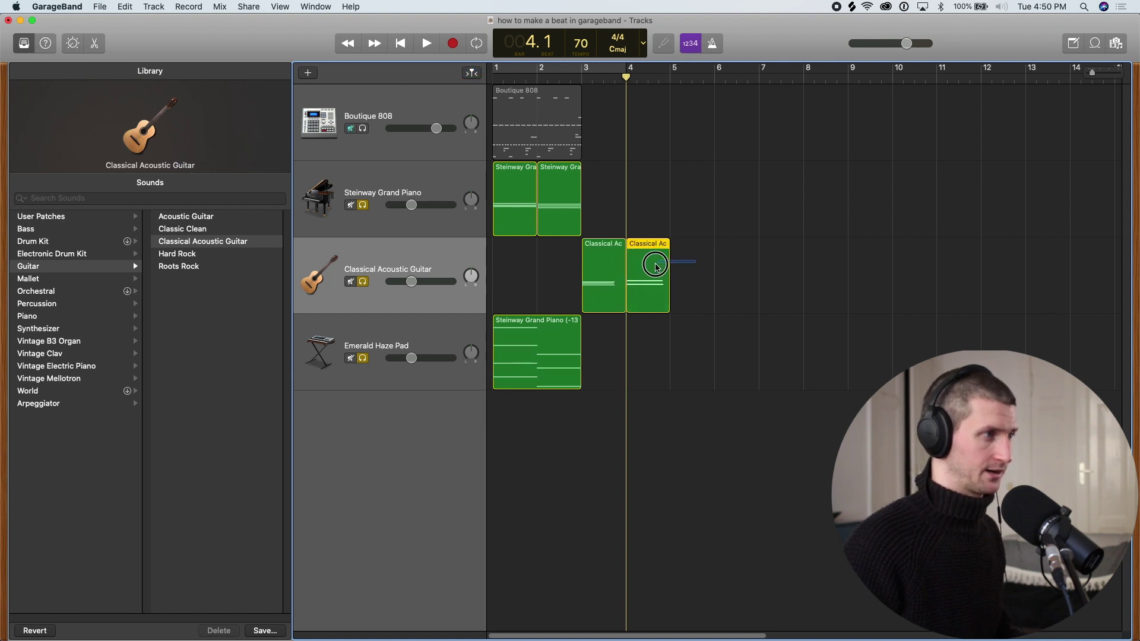
key("Delete")
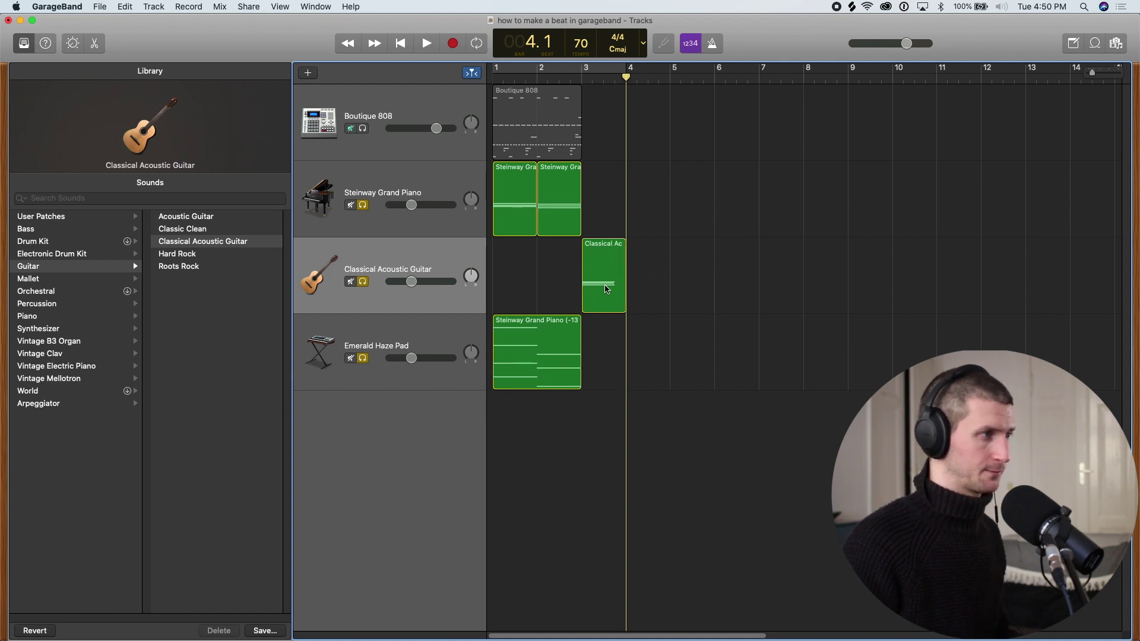
double_click(606, 290)
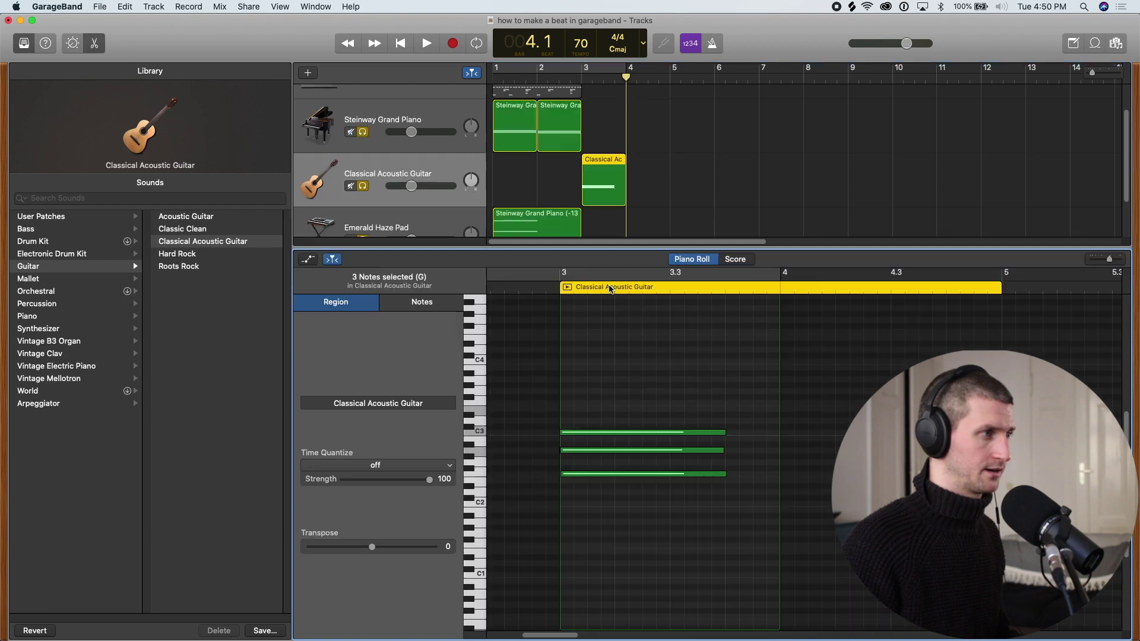
left_click_drag(718, 444, 734, 535)
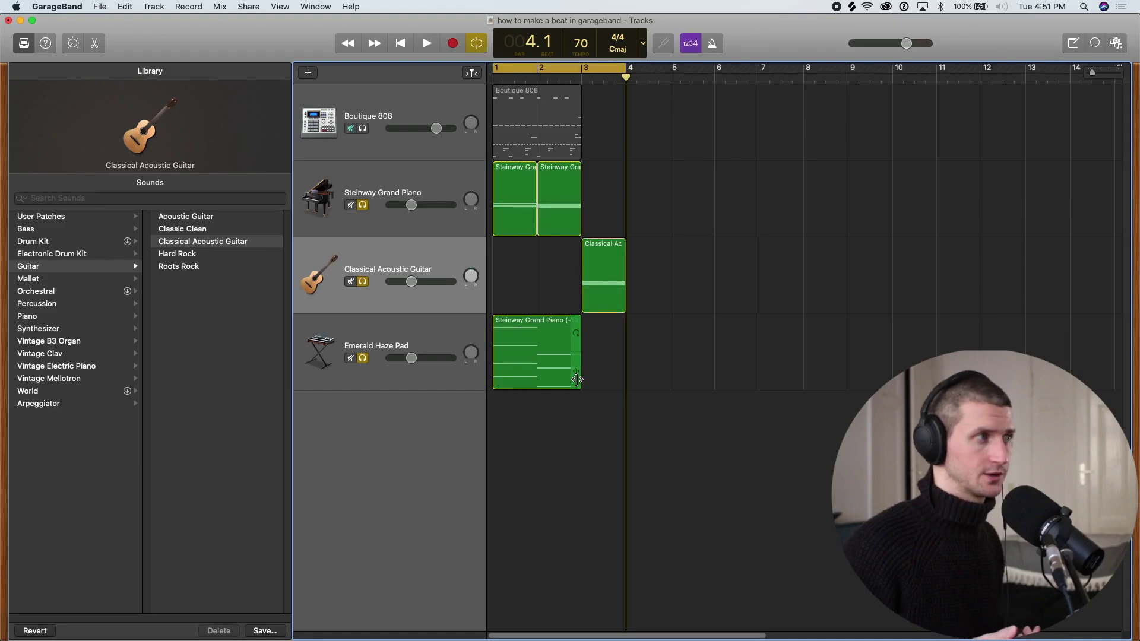
key("c")
key("c")
key("c")
key("c")
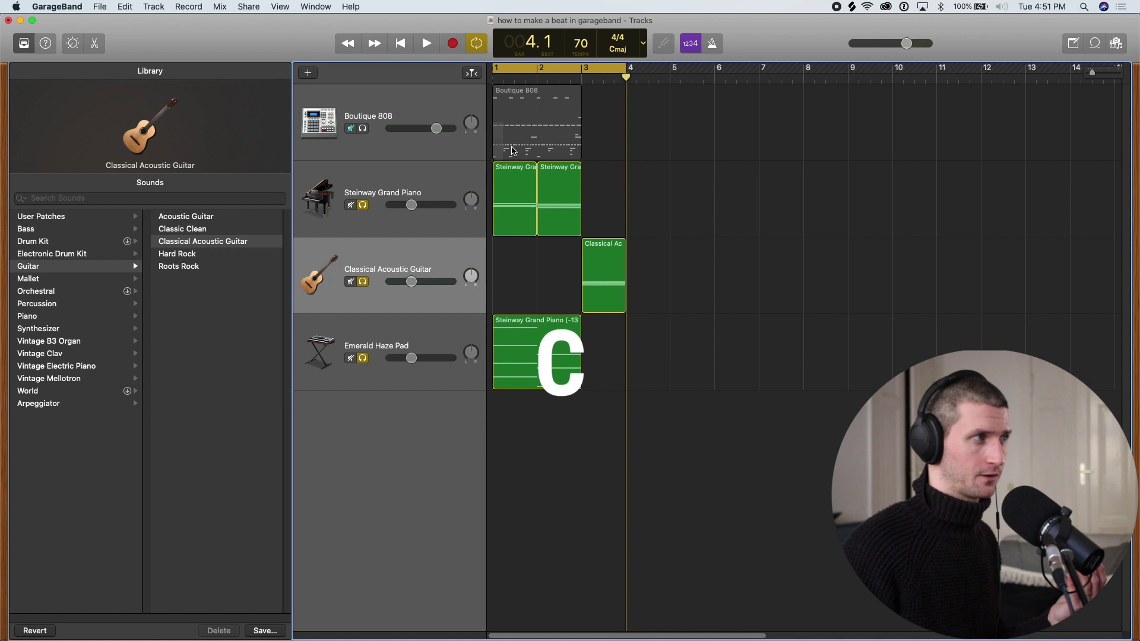
Toggle Cycle mode with C and briefly play the song from the start.
key("super+Right")
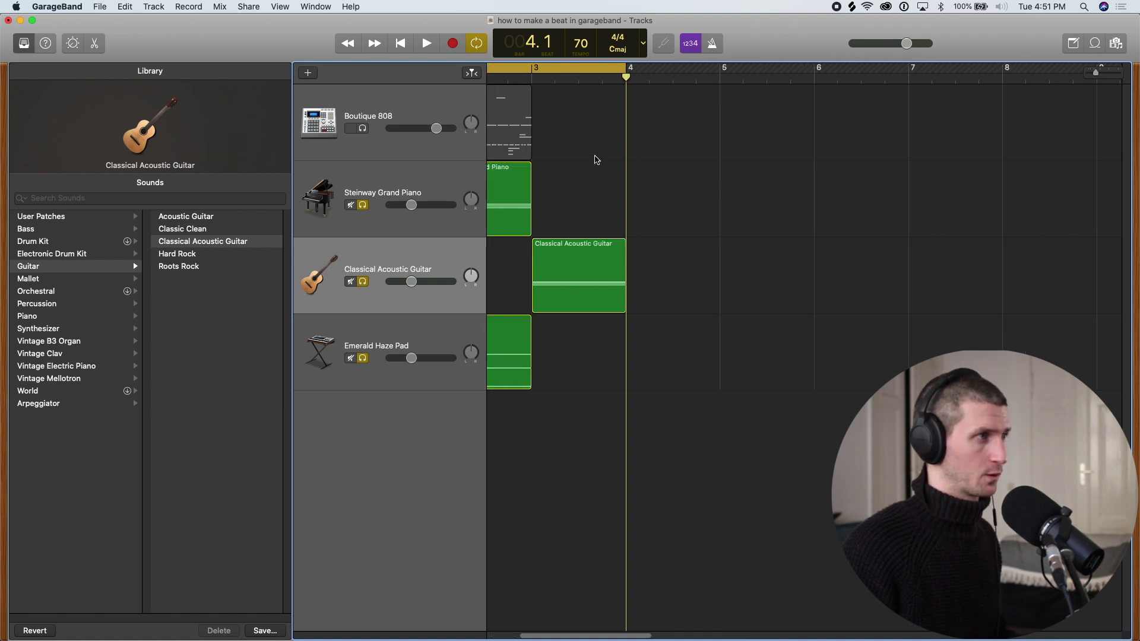
scroll(601, 108, "right", 1)
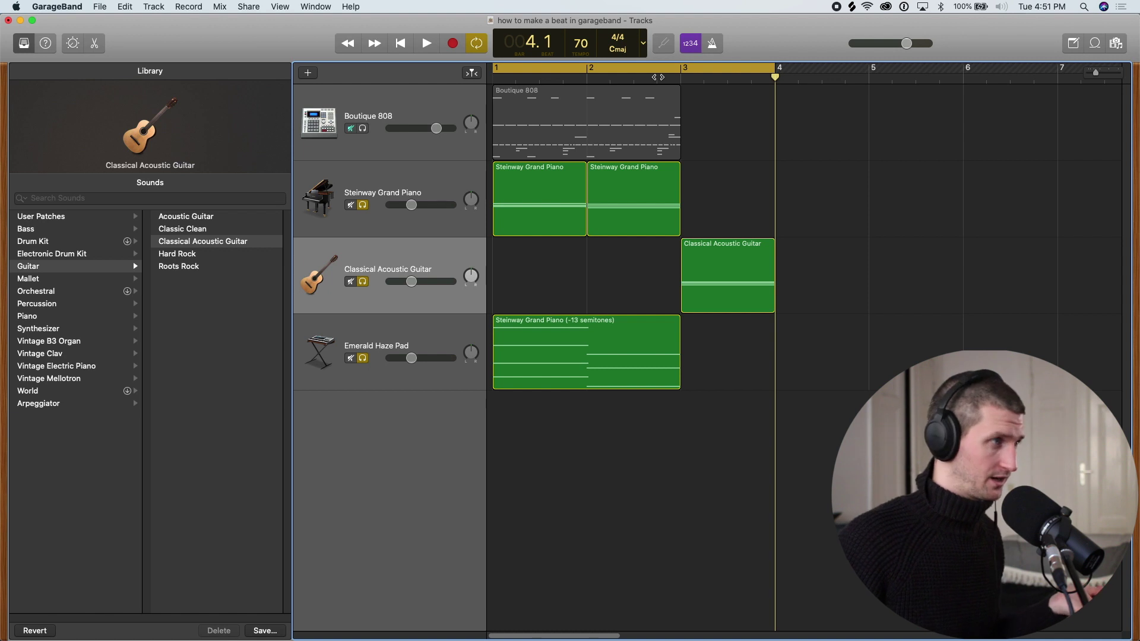
key("space")
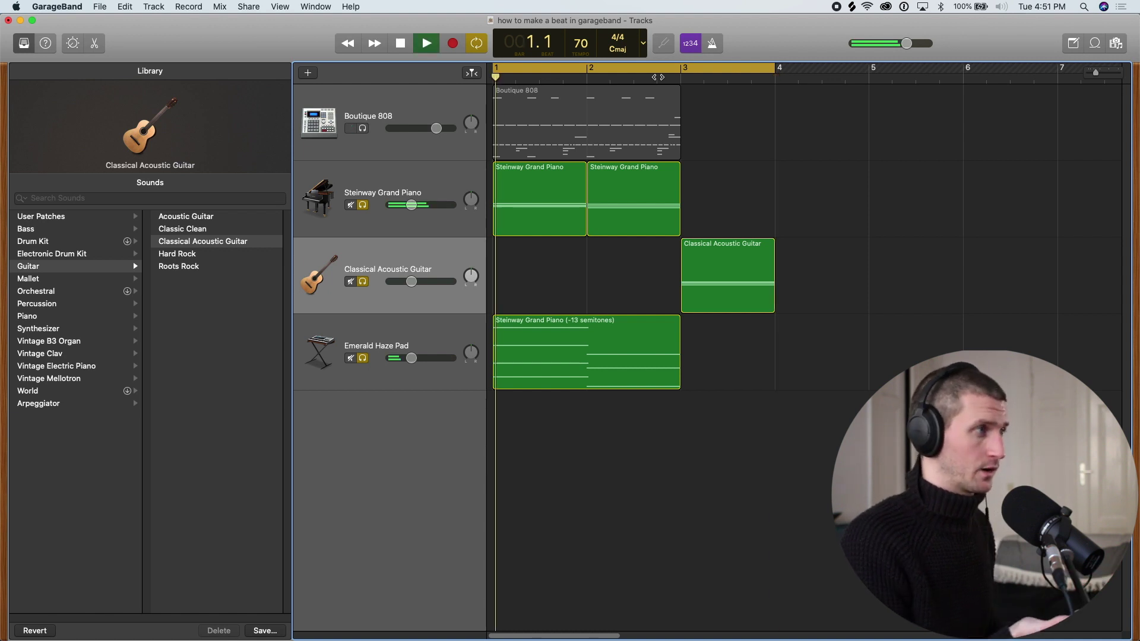
key("space")
key("super+Left")
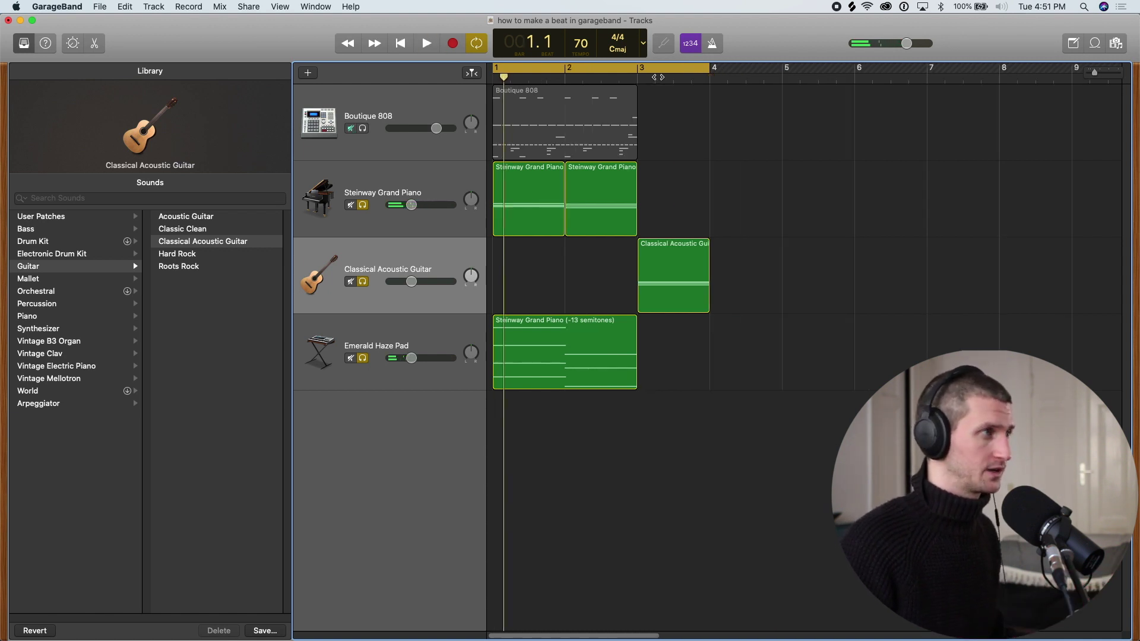
key("super+Left")
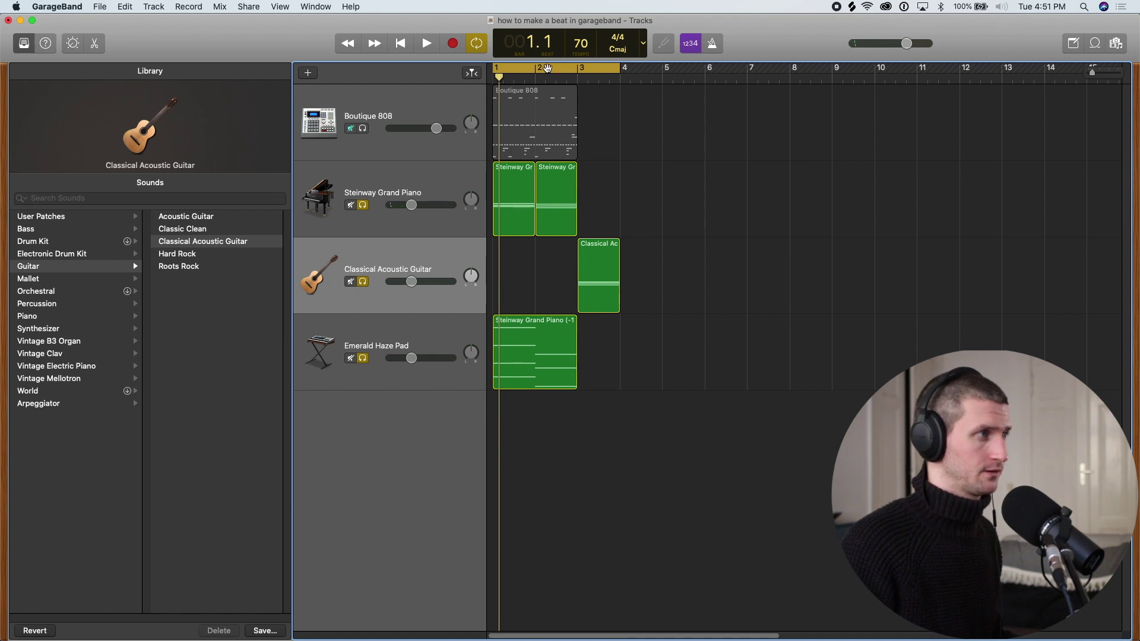
Move the cycle range to bars 5–7 and play the looped section.
left_click_drag(546, 68, 716, 59)
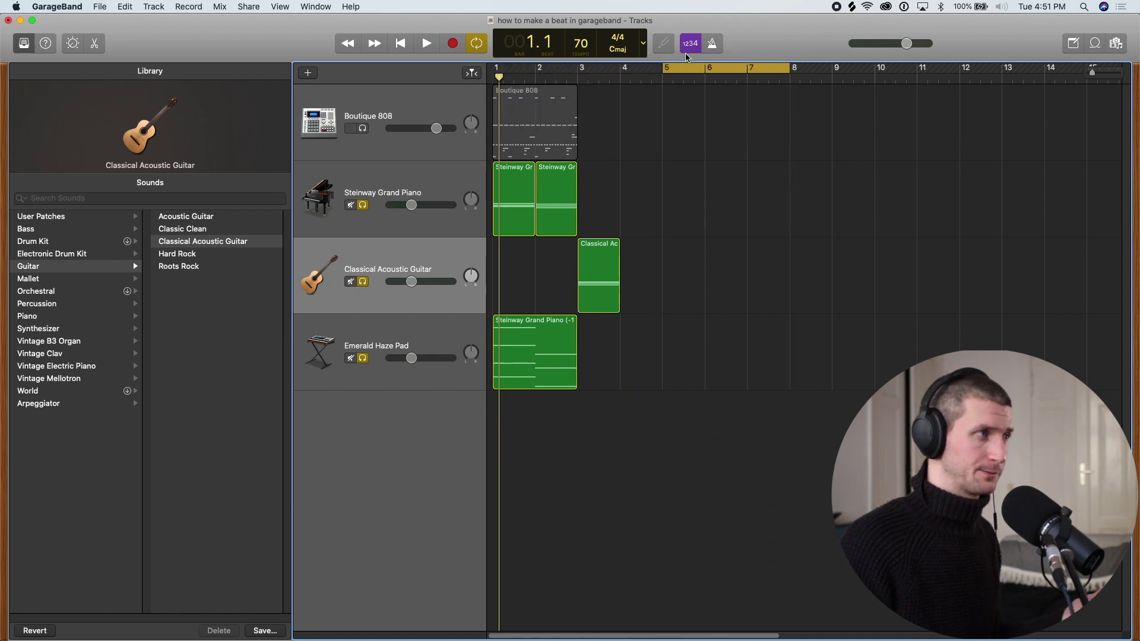
key("space")
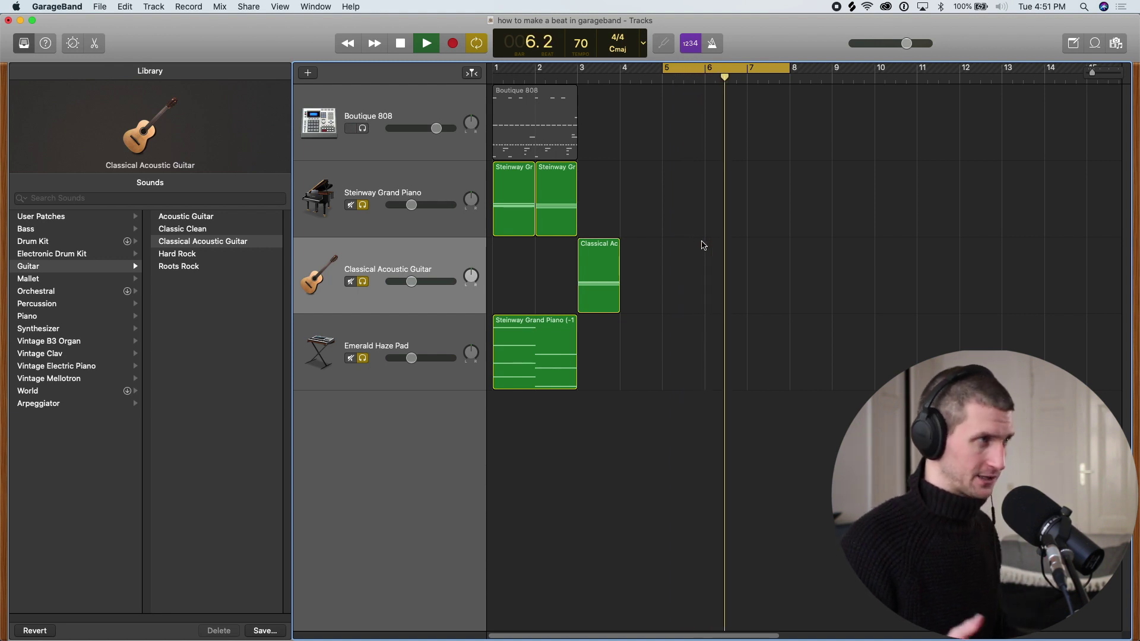
key("c")
key("space")
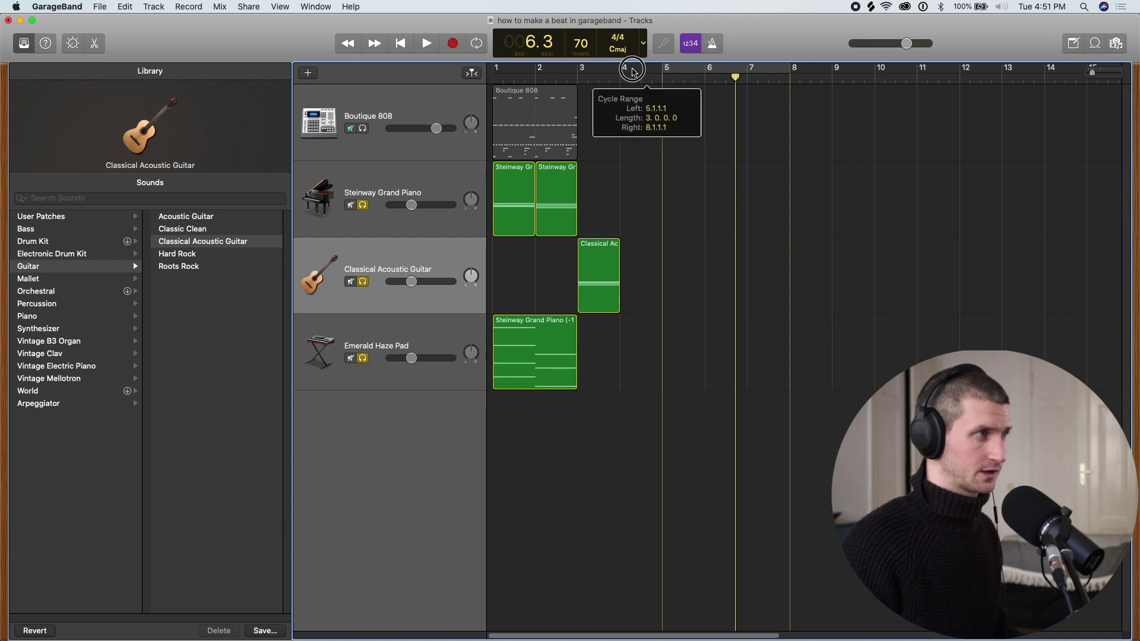
Redraw the cycle range over bars 1–4 and return the playhead to bar 1.
left_click(810, 77)
left_click_drag(847, 74, 600, 67)
left_click_drag(686, 65, 581, 68)
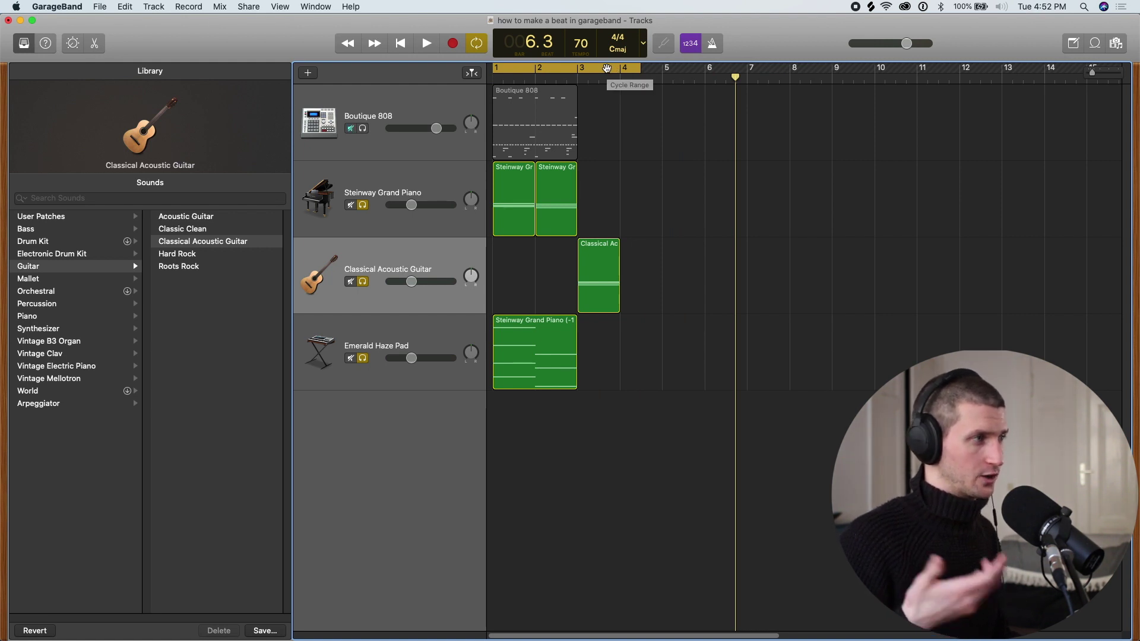
left_click(607, 67)
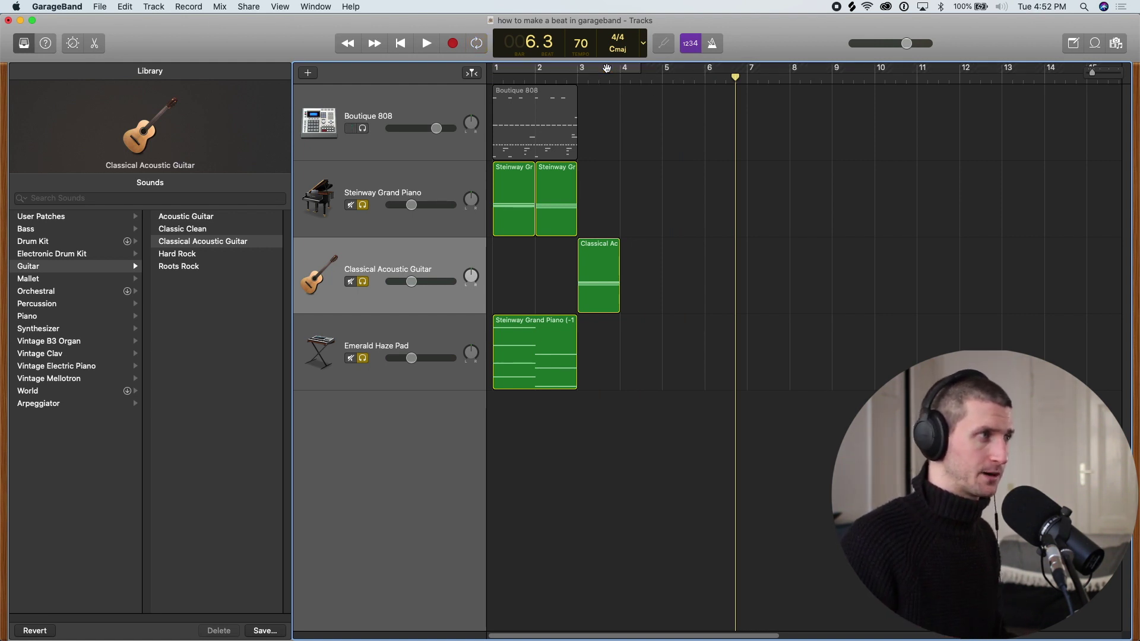
left_click_drag(735, 77, 454, 90)
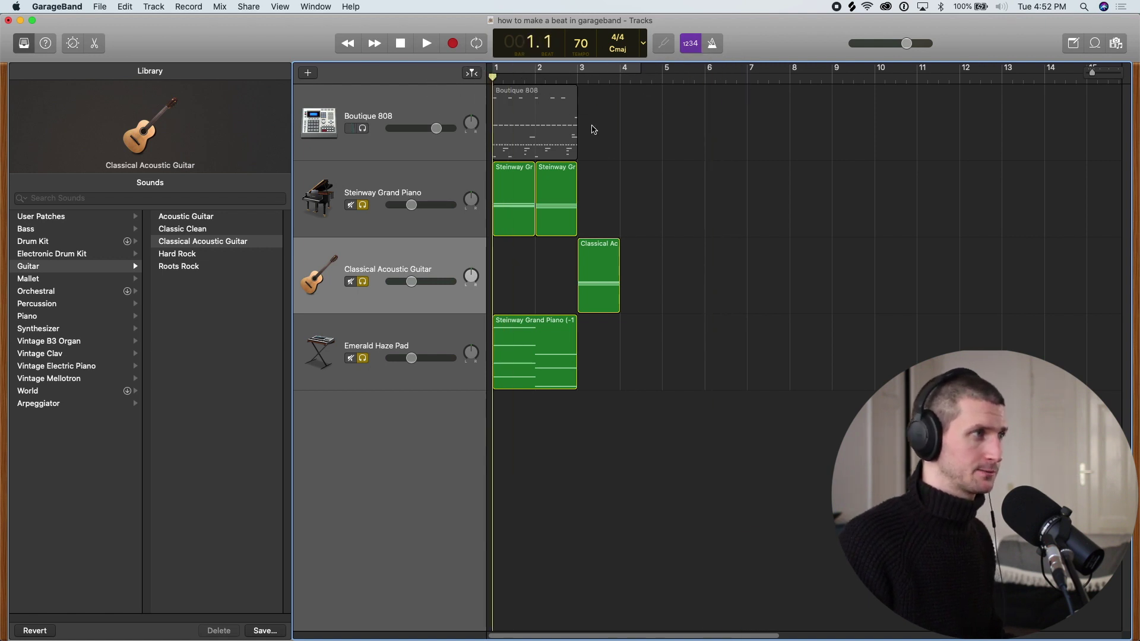
left_click_drag(641, 74, 493, 74)
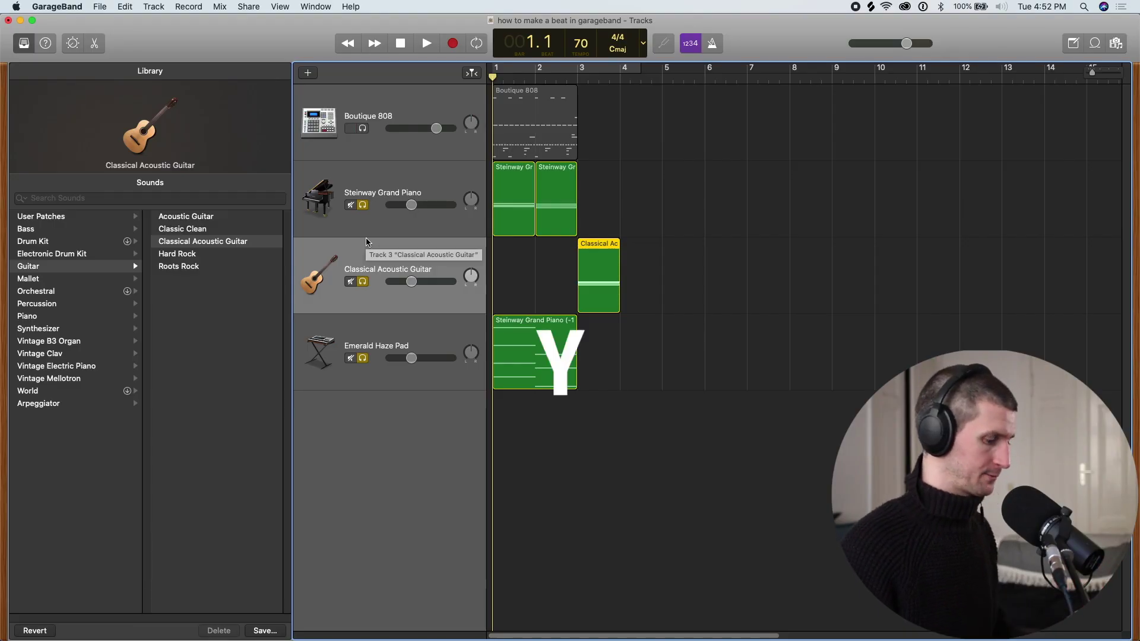
Toggle the sound library hidden, shown, then hidden again with the Y shortcut.
key("y")
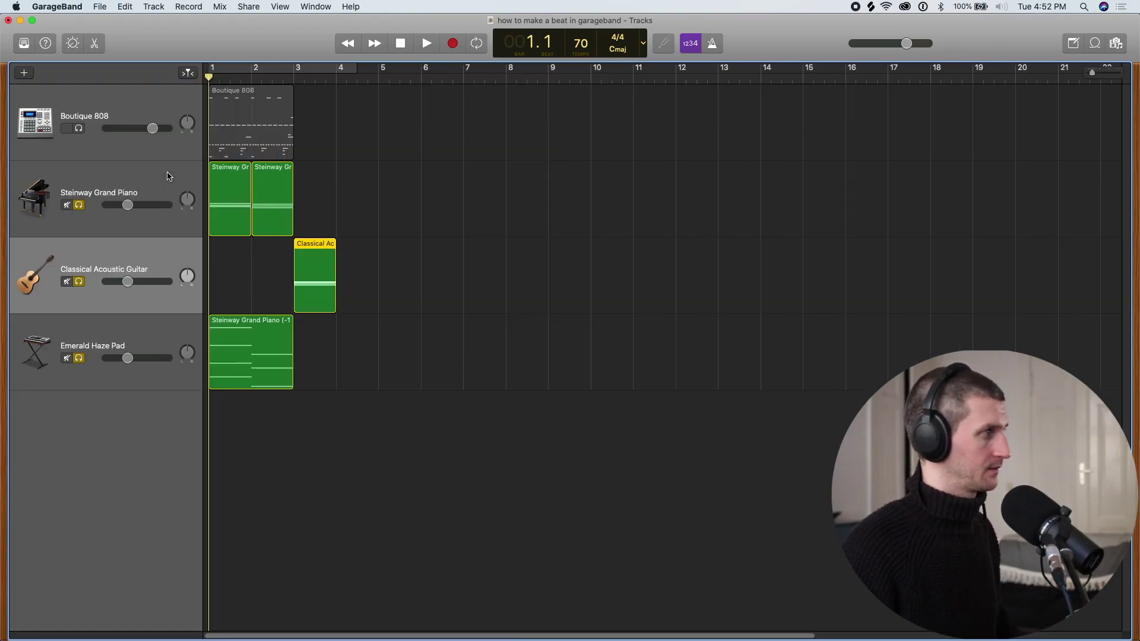
key("y")
key("y")
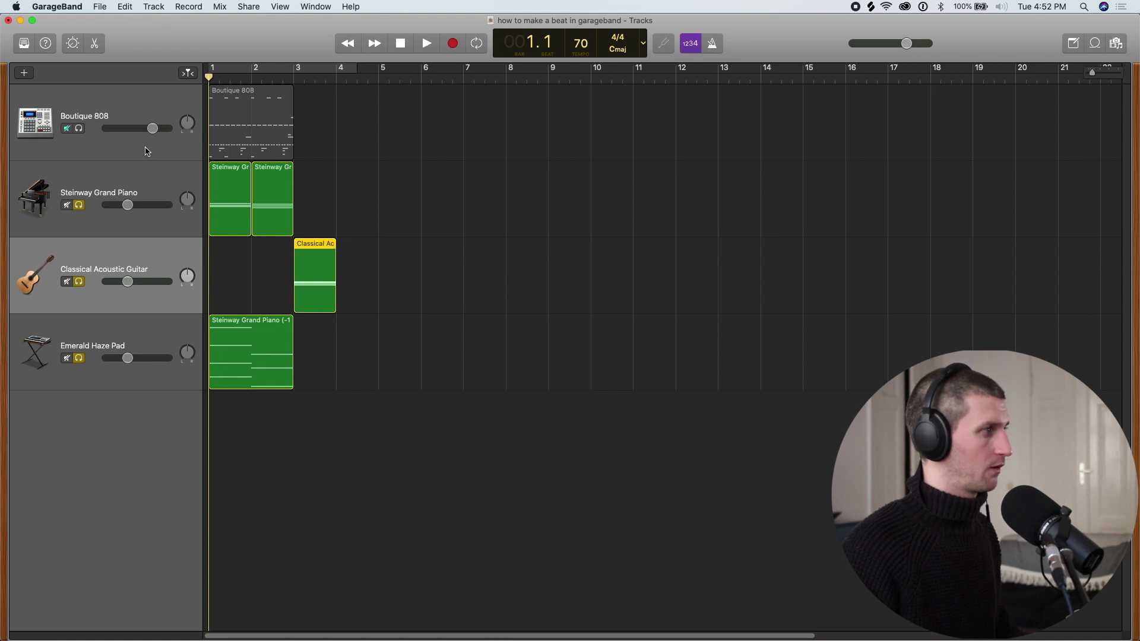
key("y")
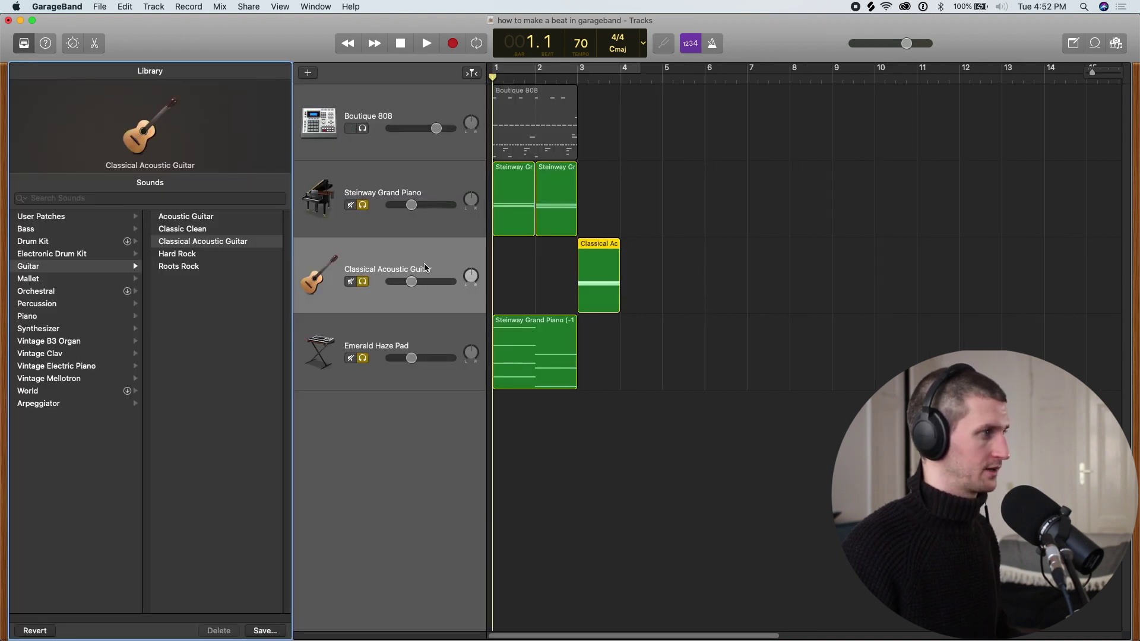
Switch the Classical Acoustic Guitar track to Orchestral > Strings > String Ensemble, then hide the library.
left_click(443, 263)
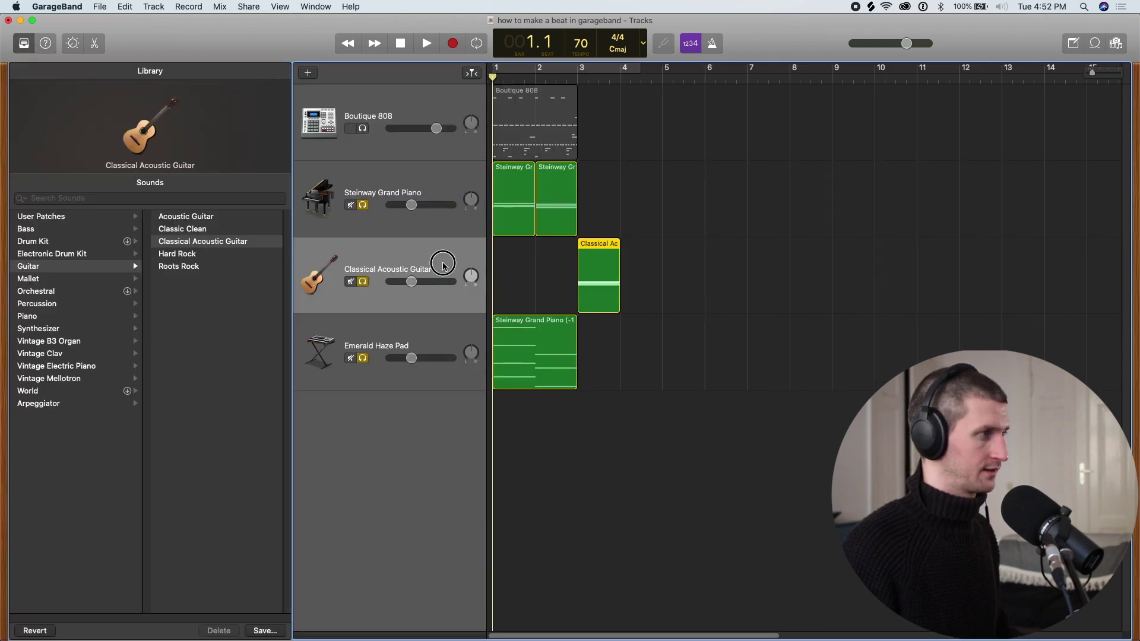
left_click(74, 292)
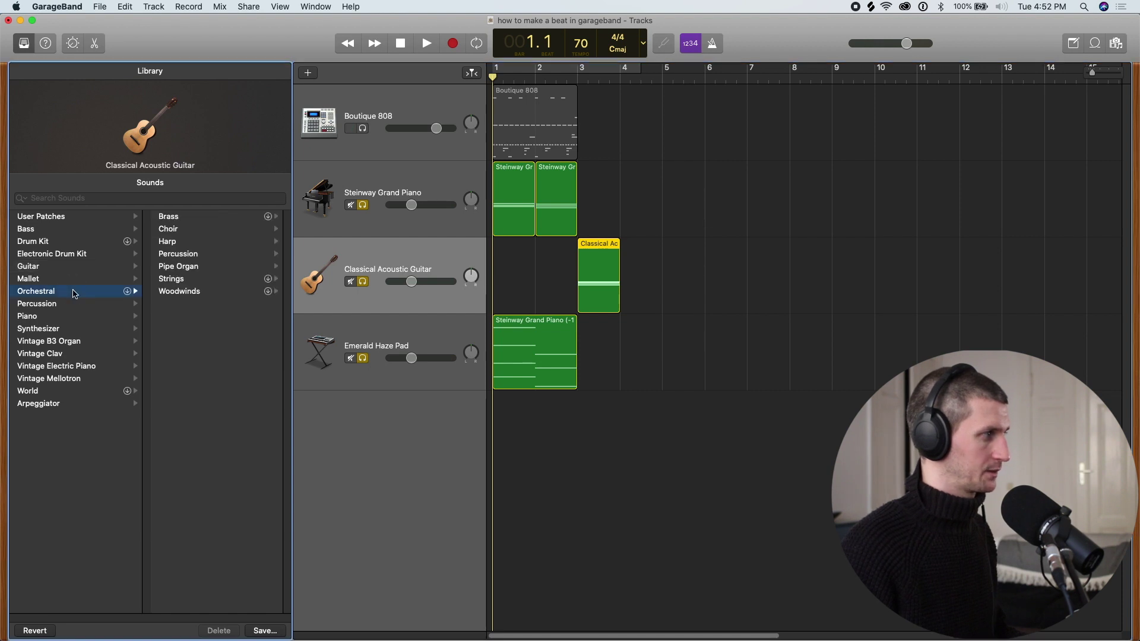
left_click(170, 279)
left_click(202, 231)
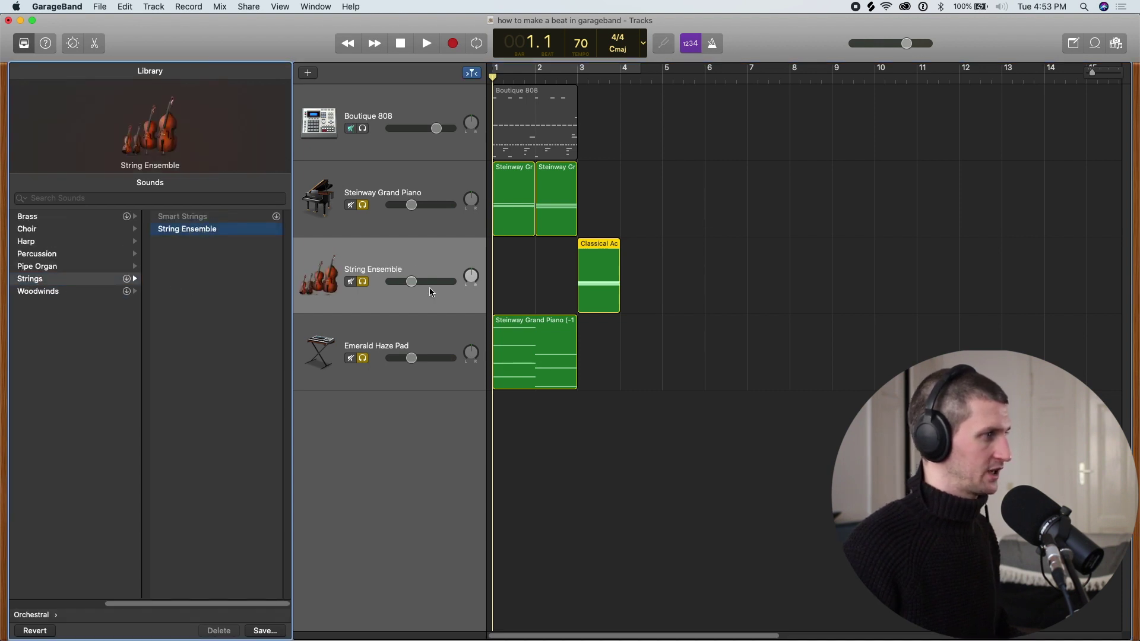
key("y")
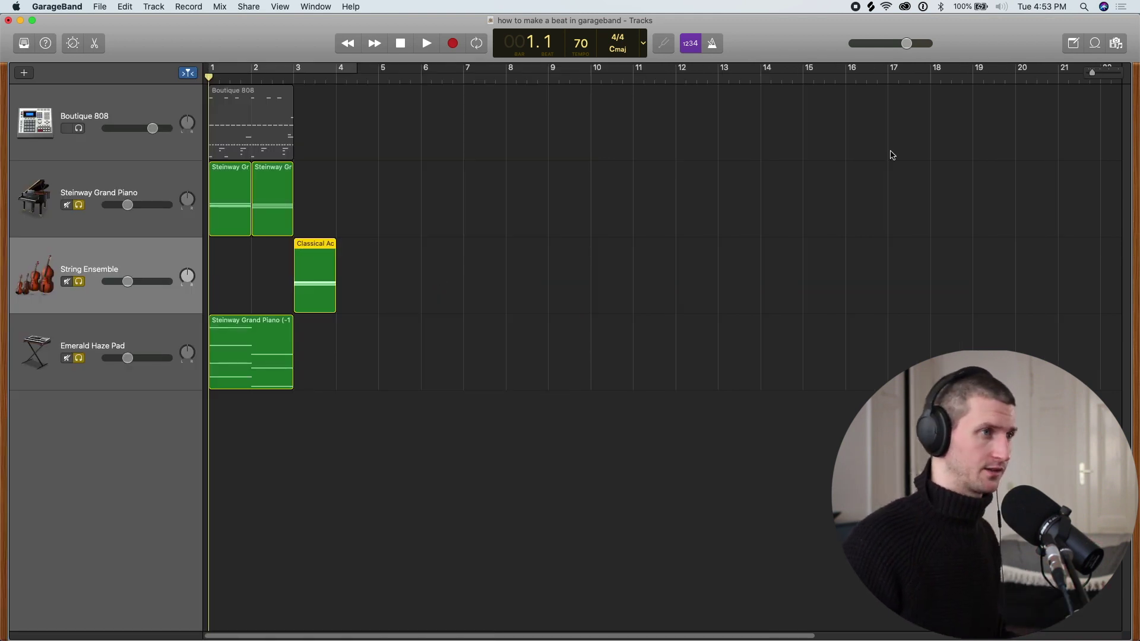
key("f")
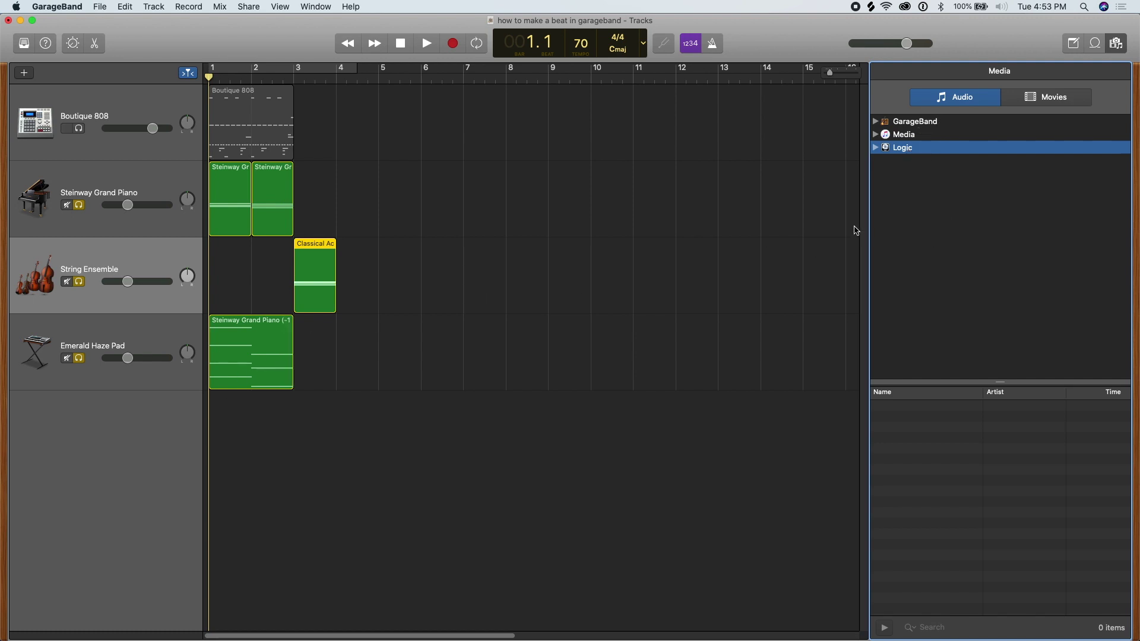
key("f")
key("f")
key("f")
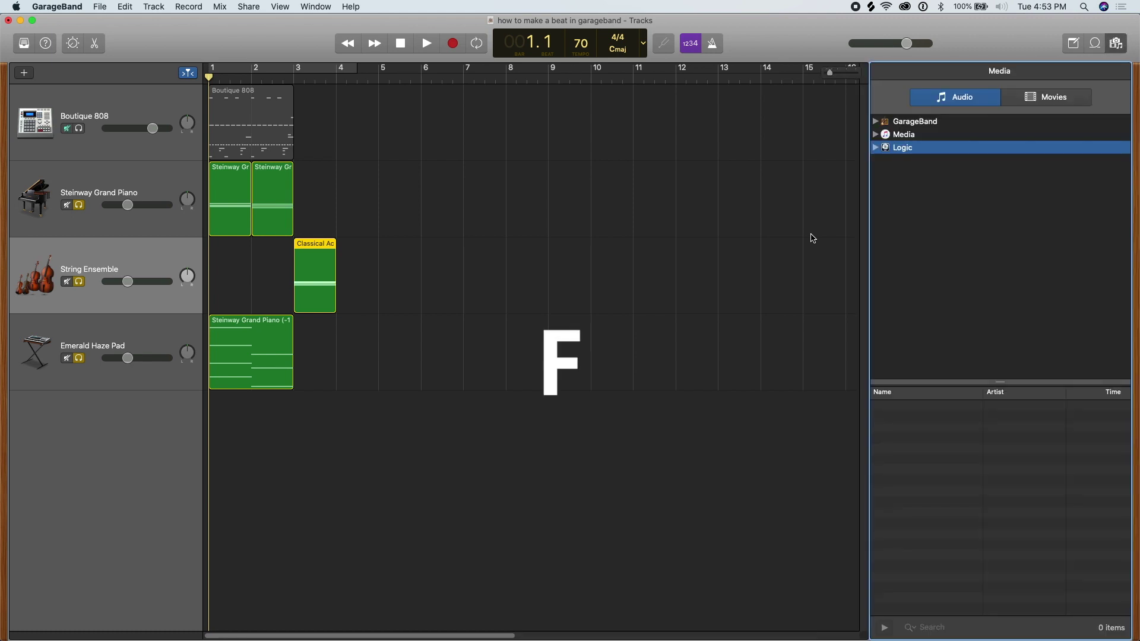
key("f")
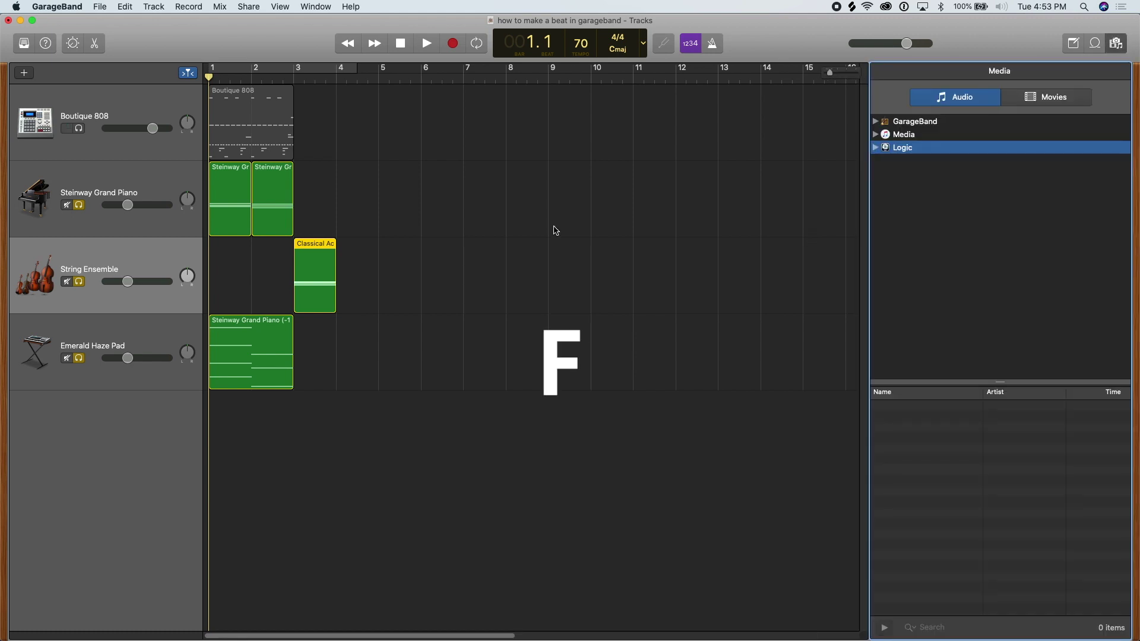
key("f")
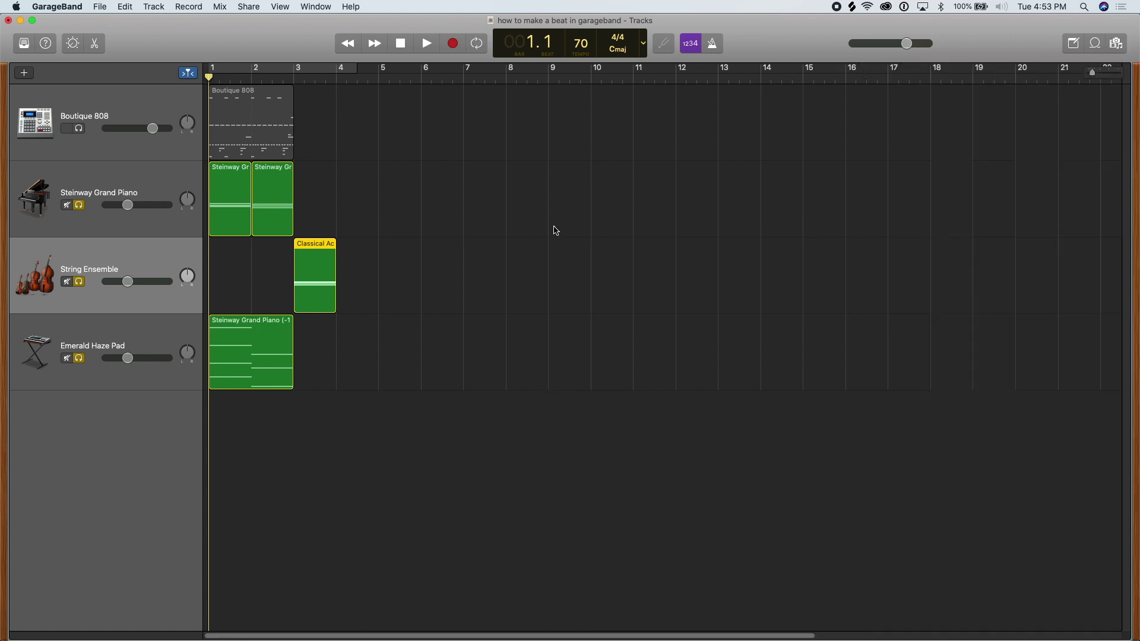
key("y")
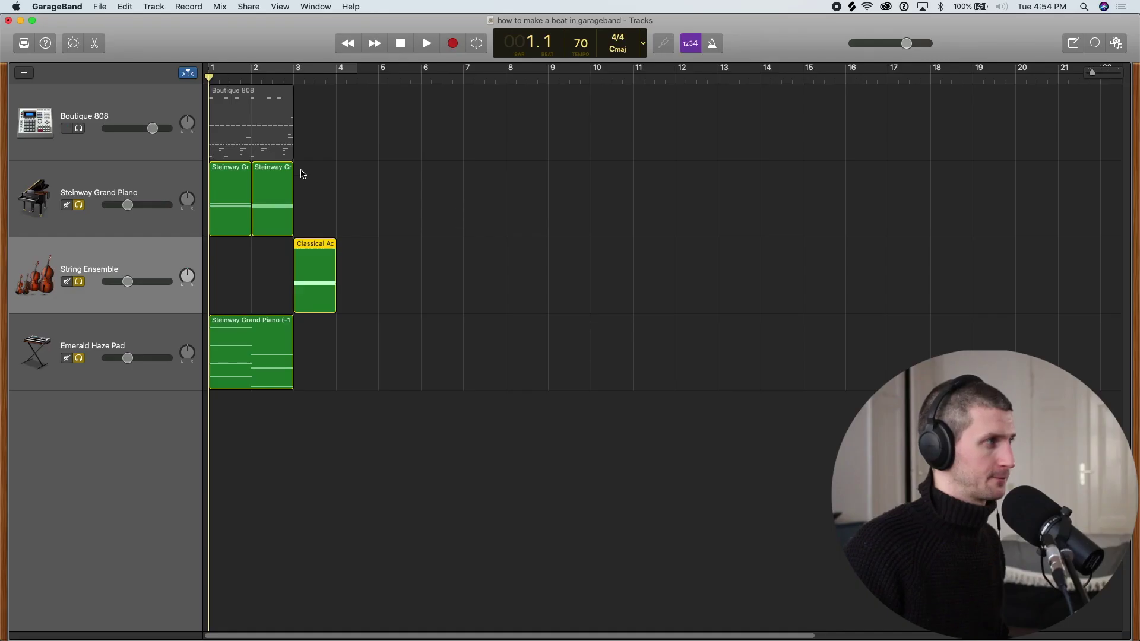
Play briefly from bar 4, then send the playhead back to the song start.
scroll(309, 155, "up", 5)
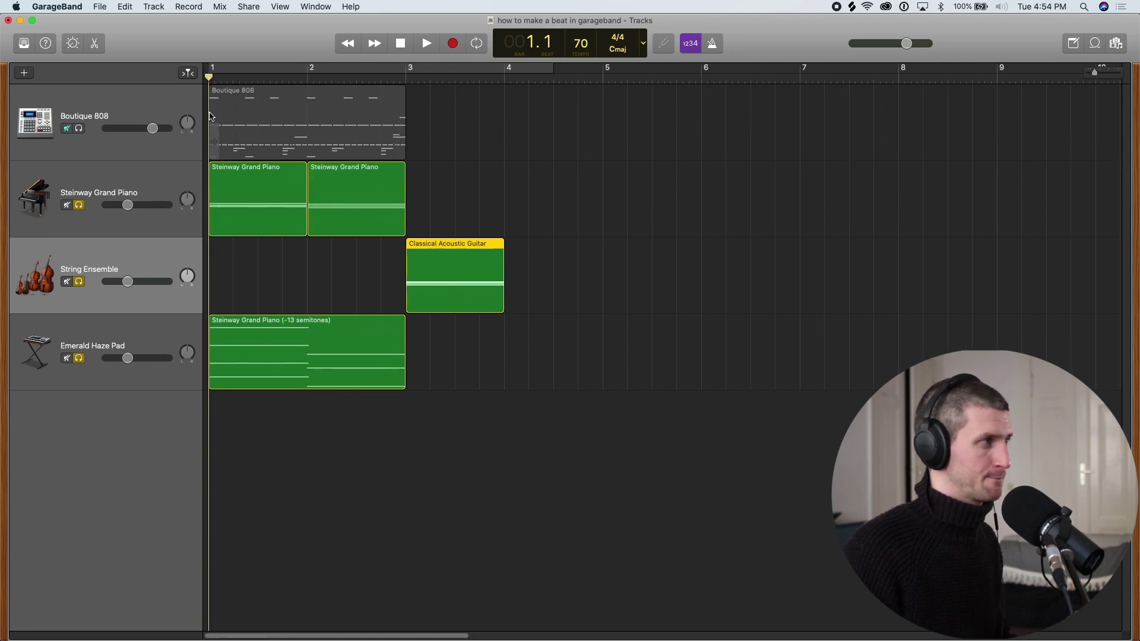
left_click_drag(271, 85, 506, 76)
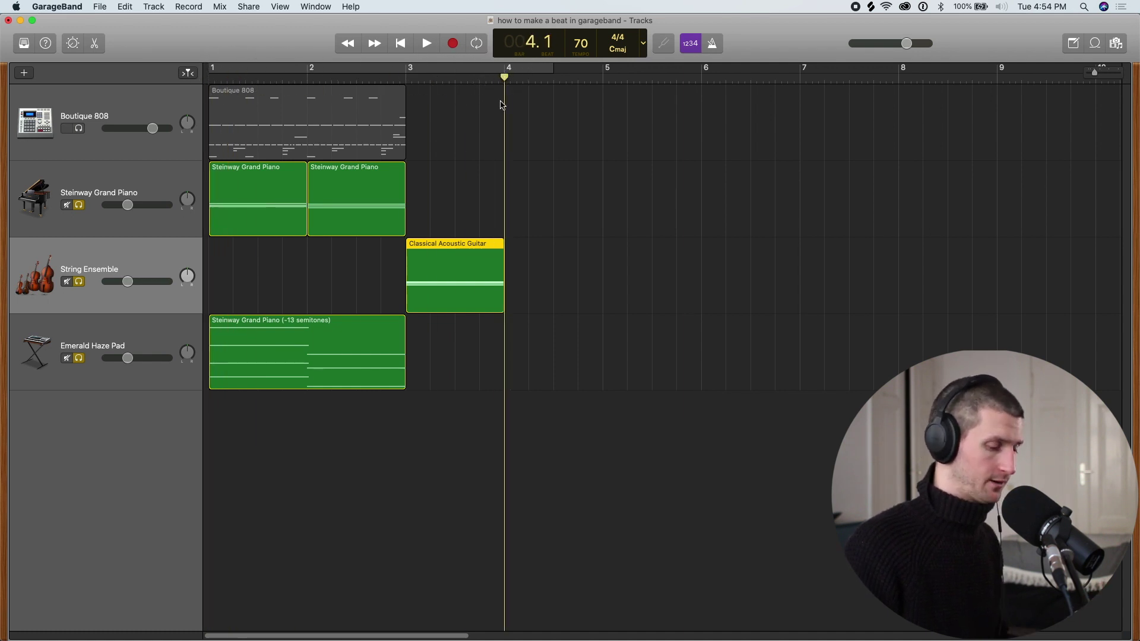
key("space")
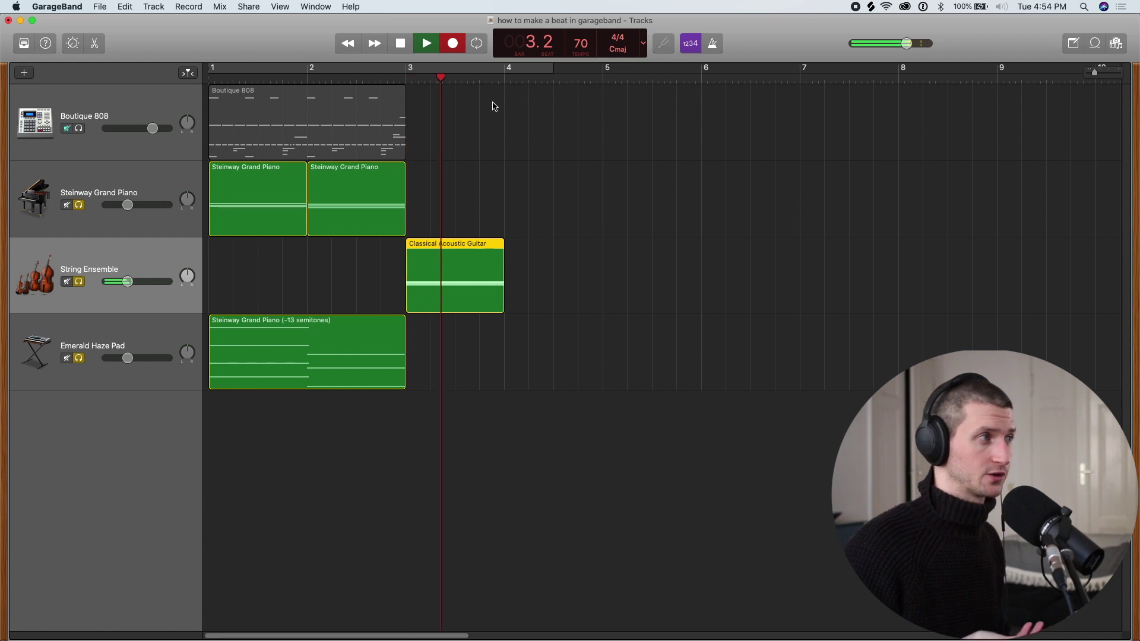
key("space")
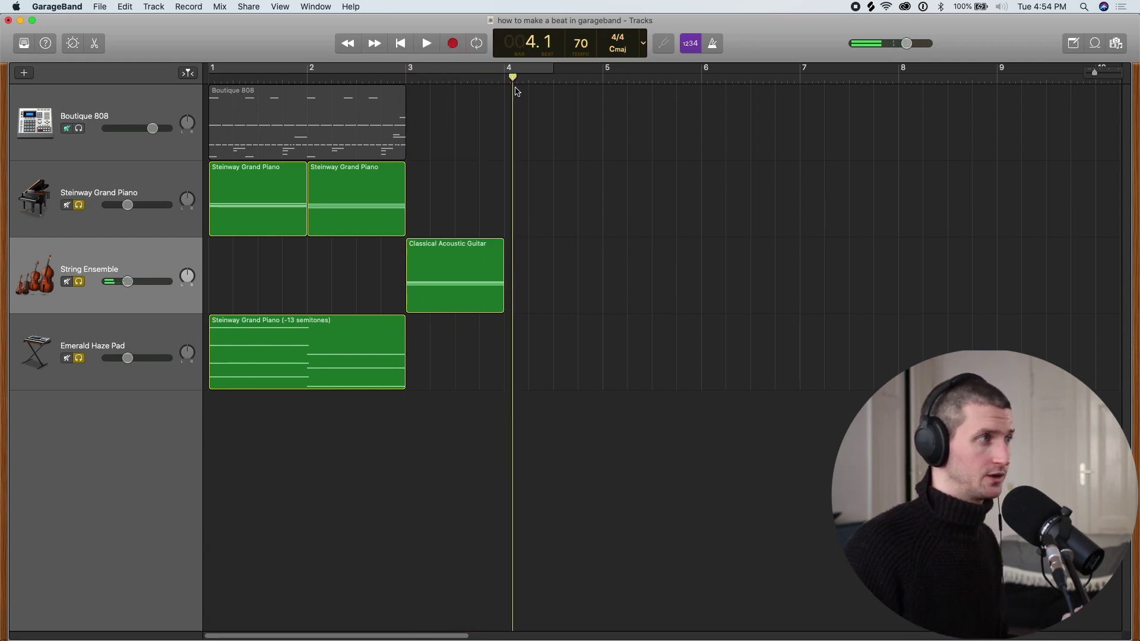
key("Return")
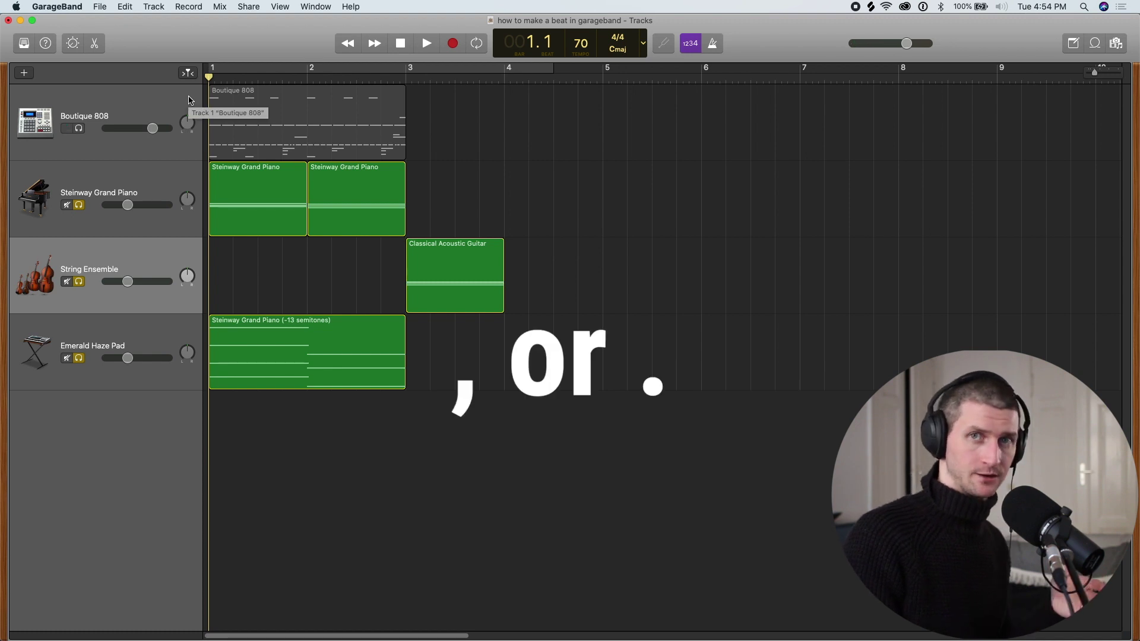
Step the playhead forward five bars with period, then back again with comma.
key("period")
key("period")
key("period")
key("period")
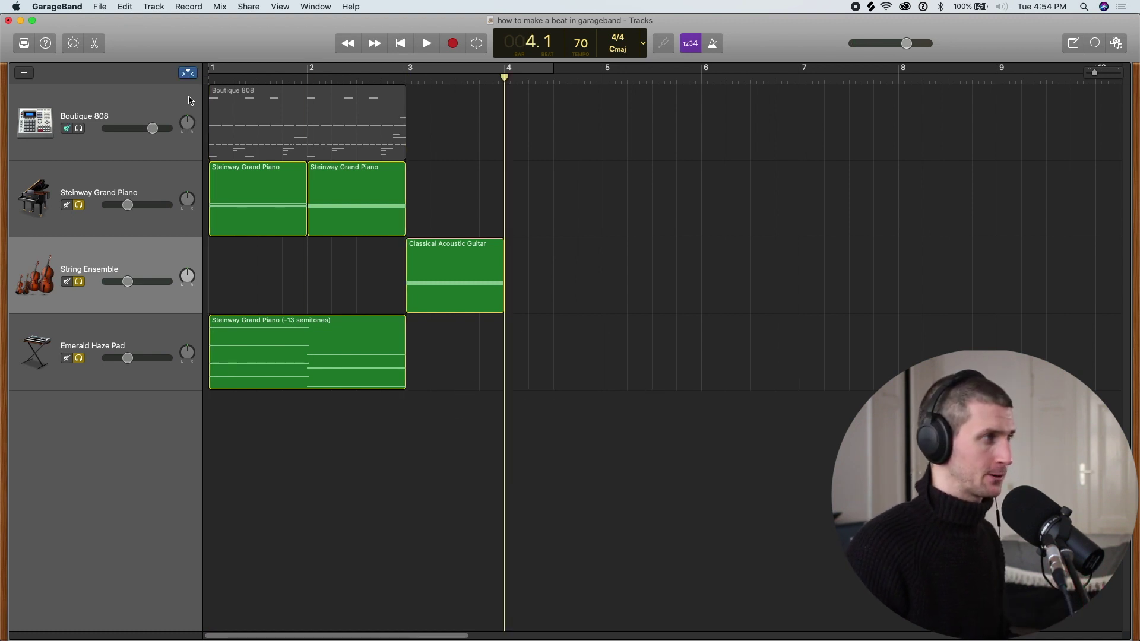
key("period")
key("period")
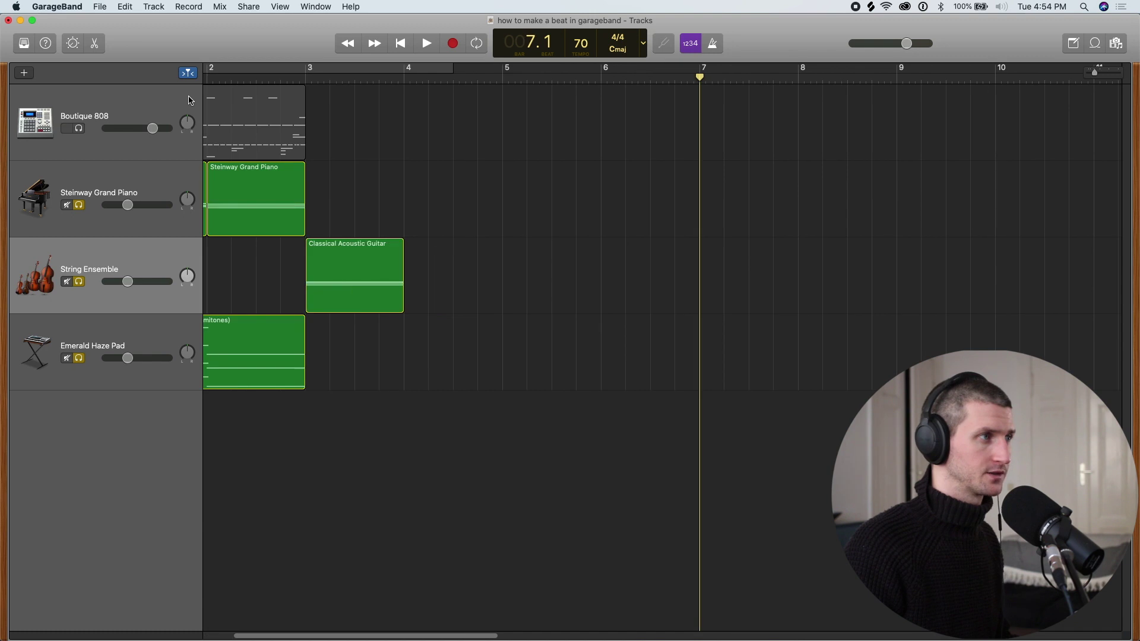
key("period")
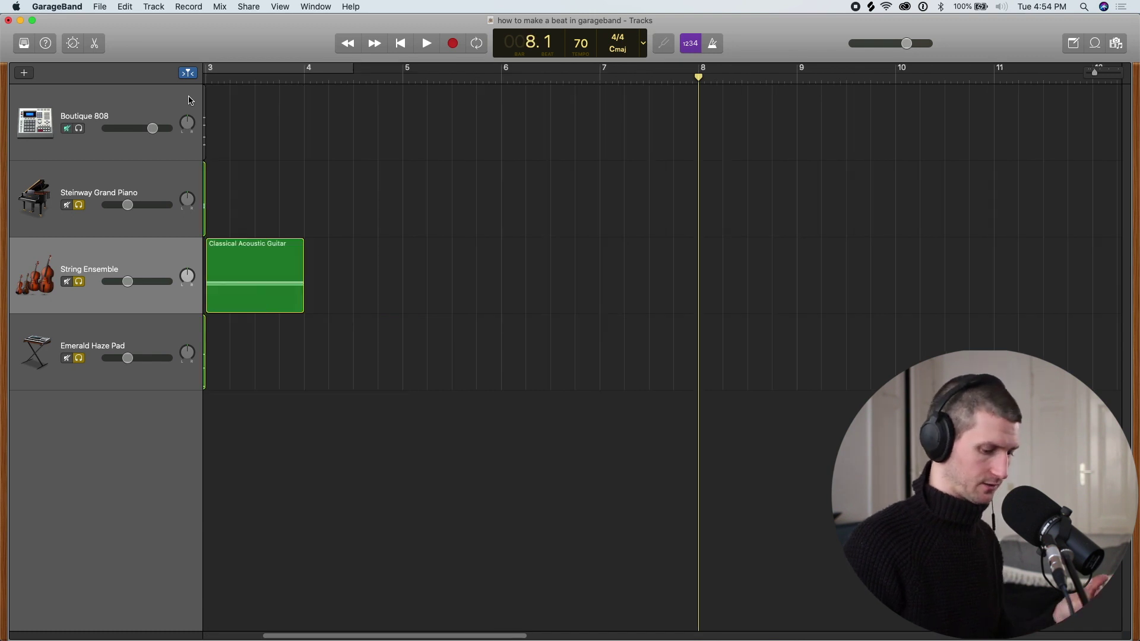
key("period")
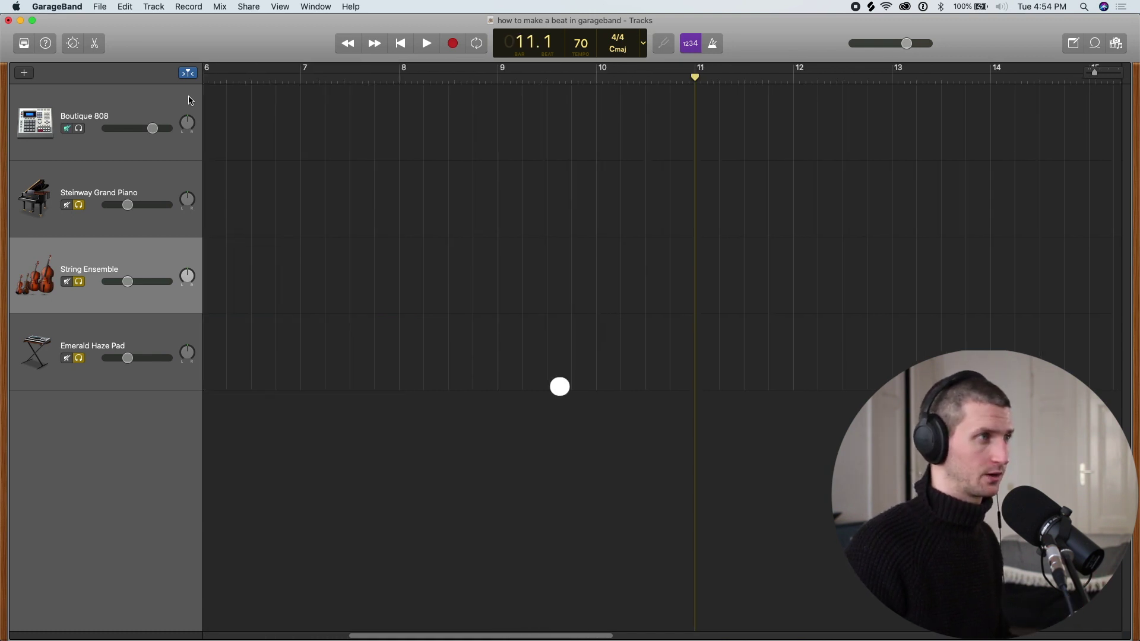
key("period")
key("period")
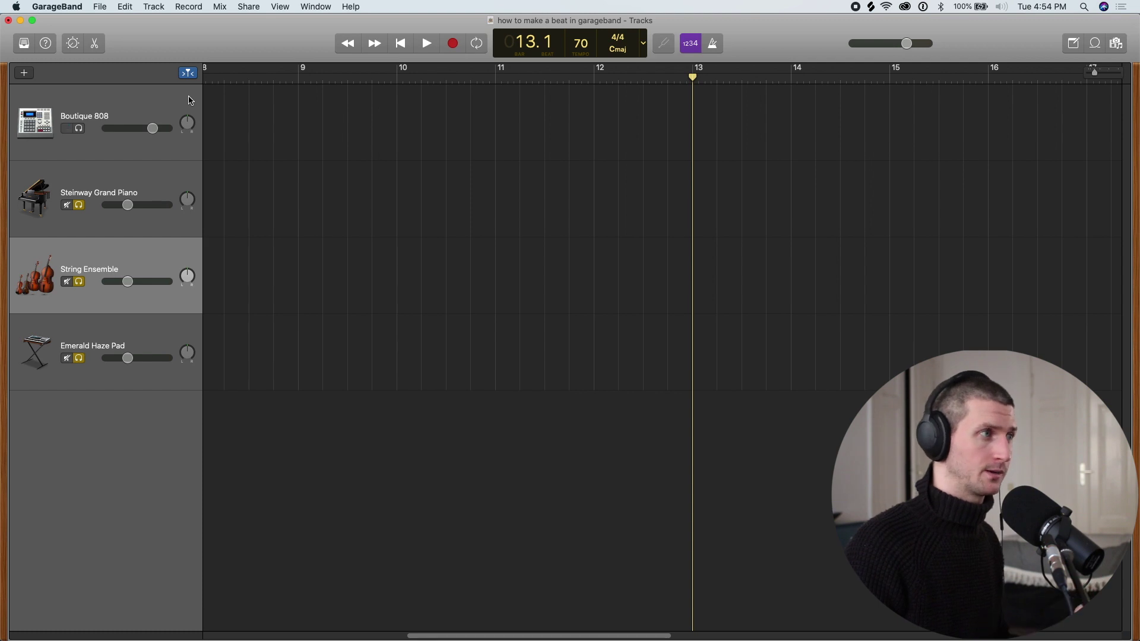
key("comma")
key("comma")
key("comma")
key("comma")
key("comma")
key("comma")
key("comma")
key("comma")
key("comma")
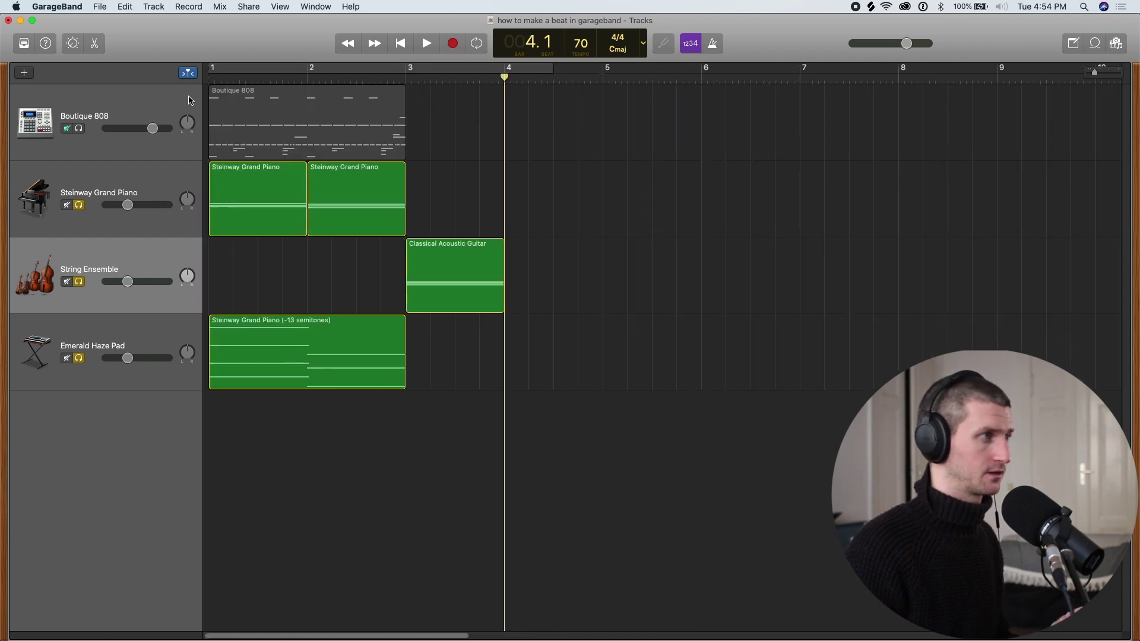
key("comma")
key("comma")
key("comma")
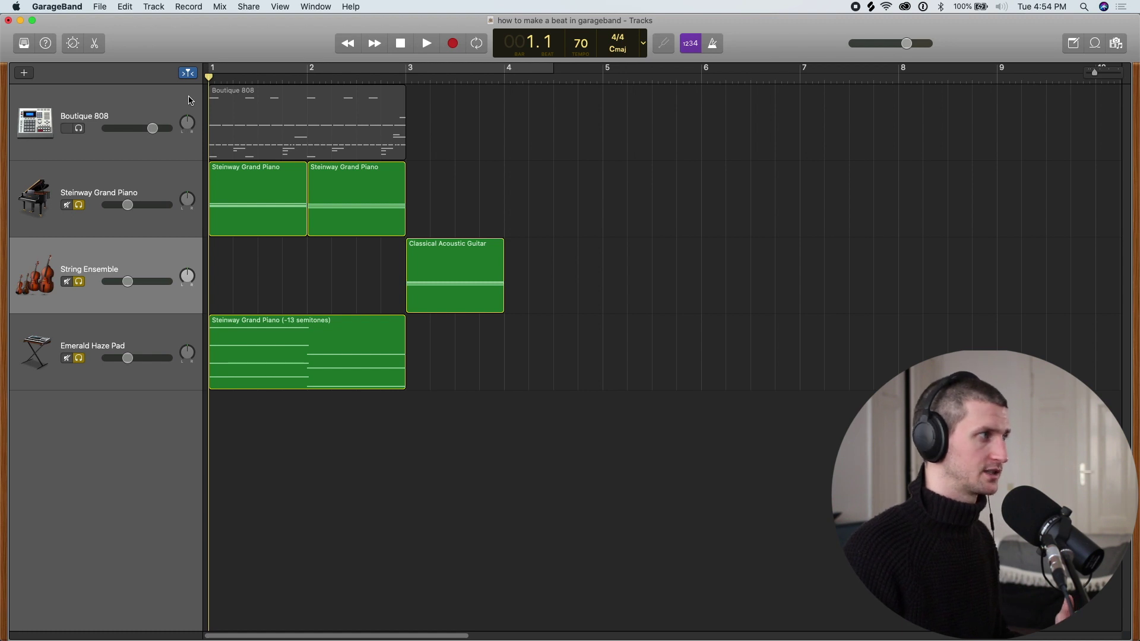
Record a new String Ensemble part from bar 4 onward, ending around bar 8.
left_click_drag(210, 79, 503, 99)
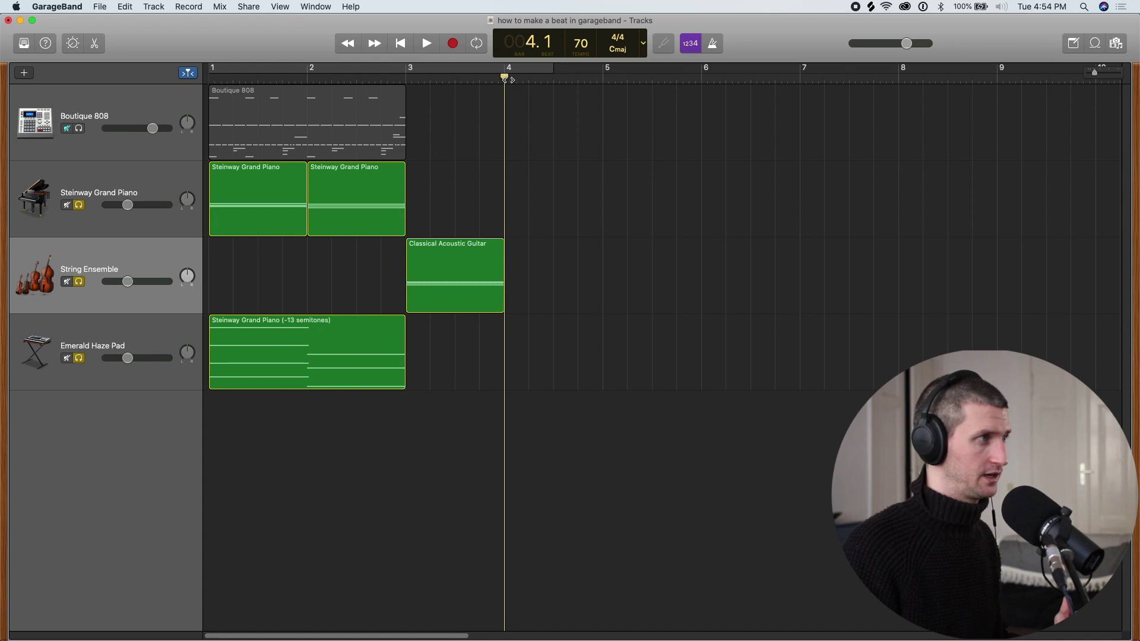
key("Return")
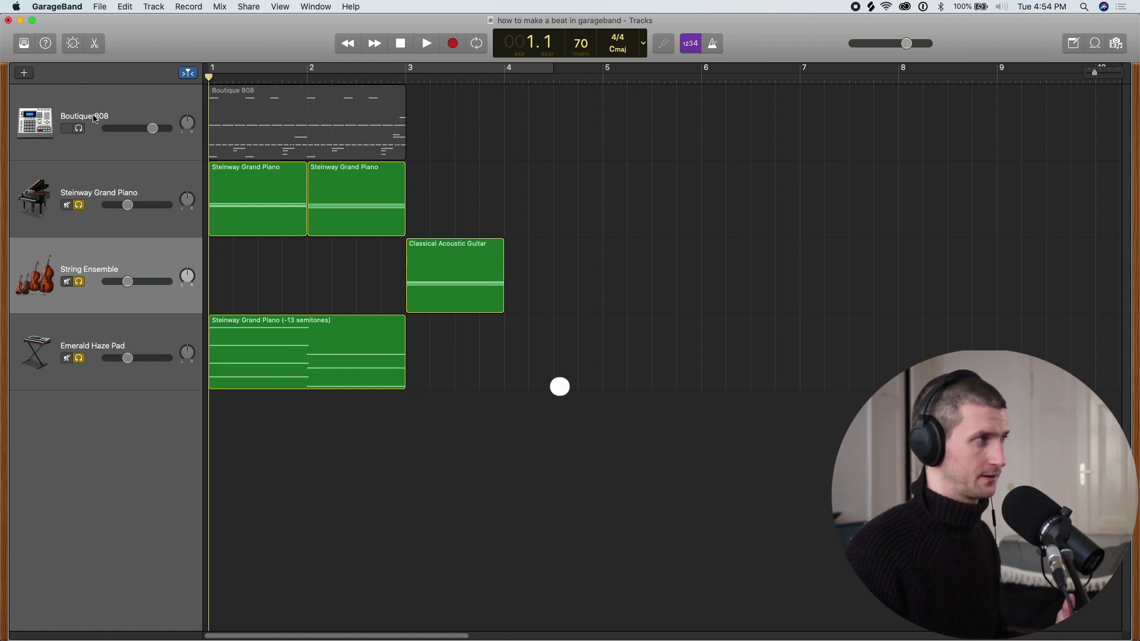
key("period")
key("period")
key("period")
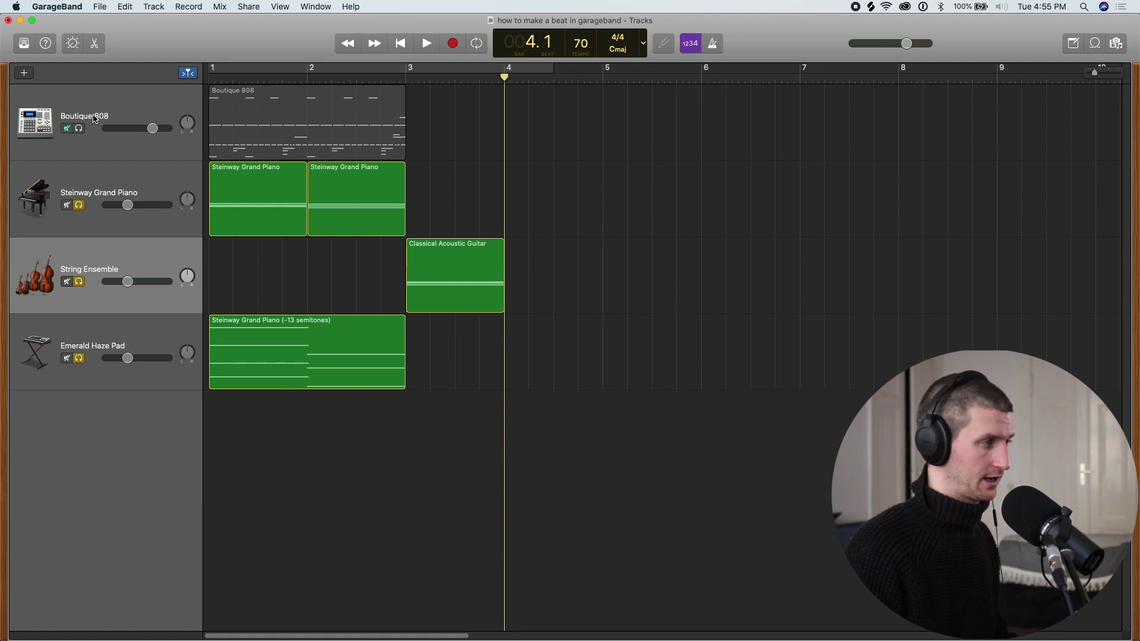
key("r")
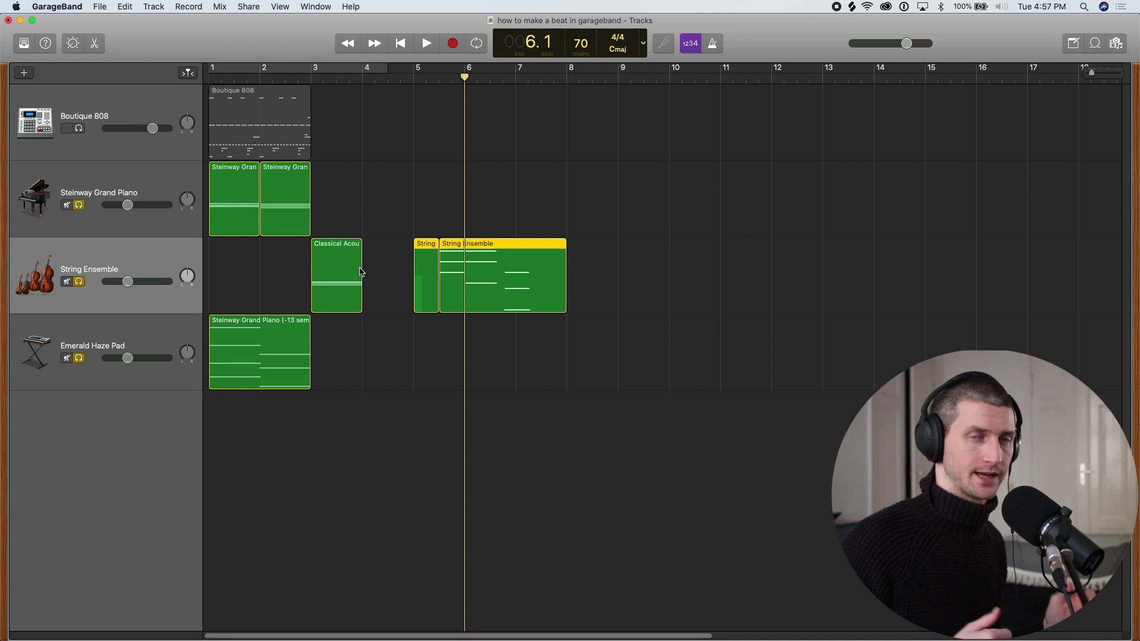
key("Return")
key("a")
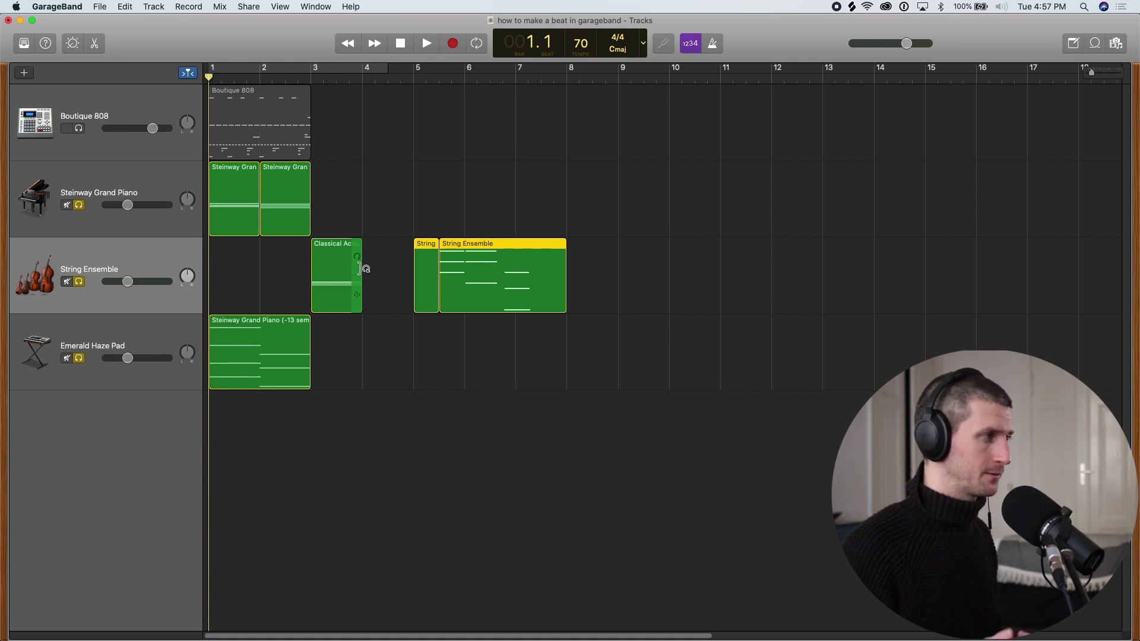
Toggle the automation lanes on, off and on again with A, then zoom into the first bars.
key("a")
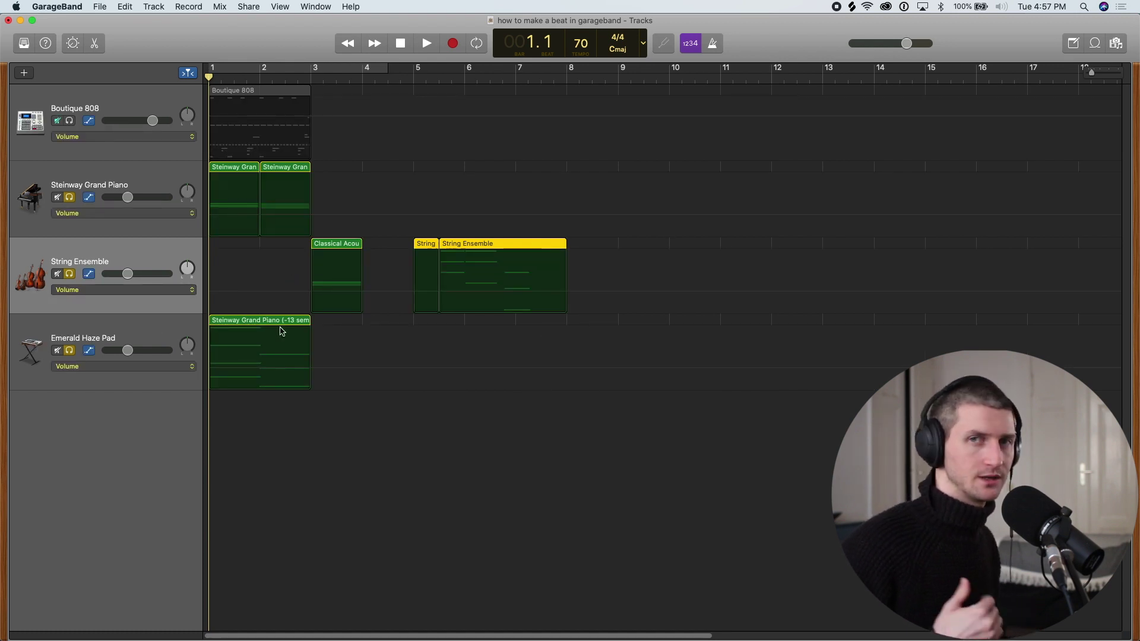
key("a")
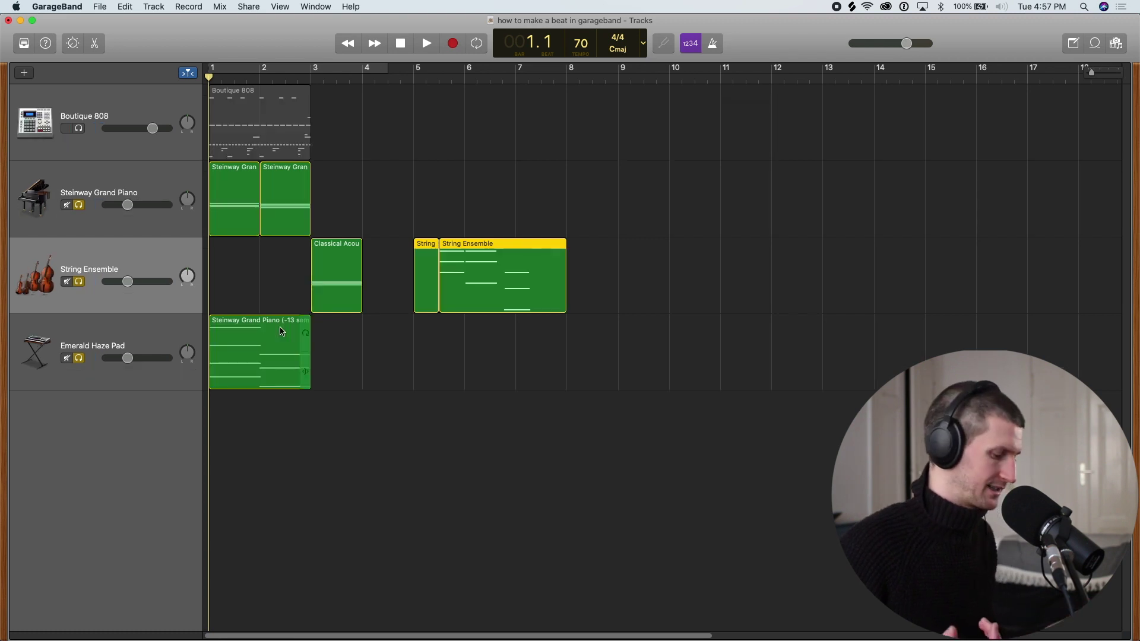
key("a")
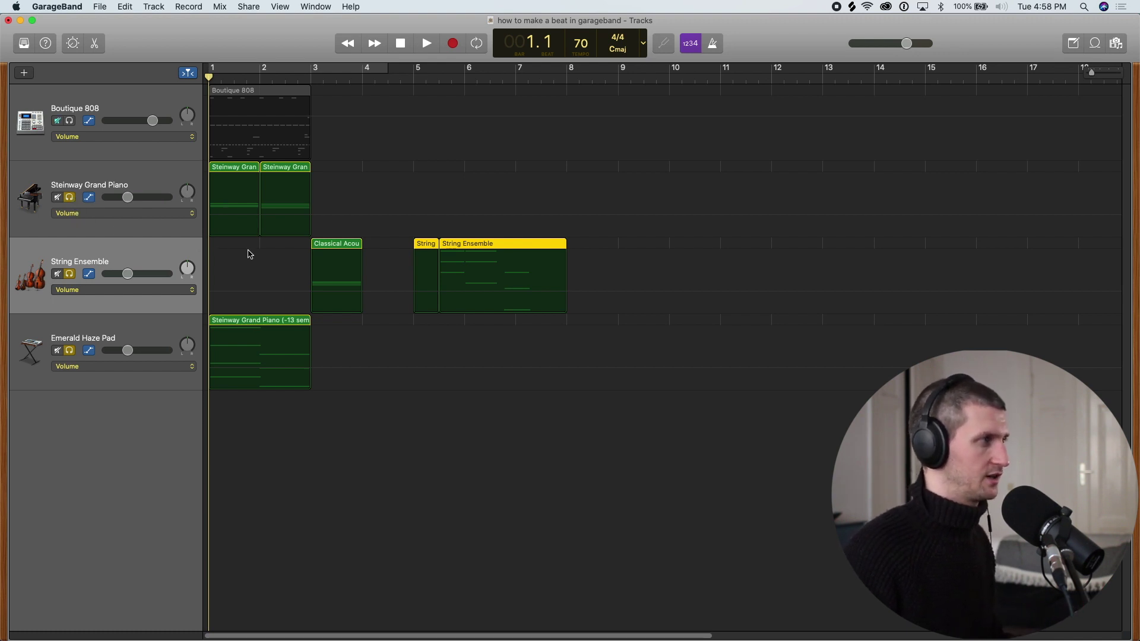
key("super+Right")
key("super+Right")
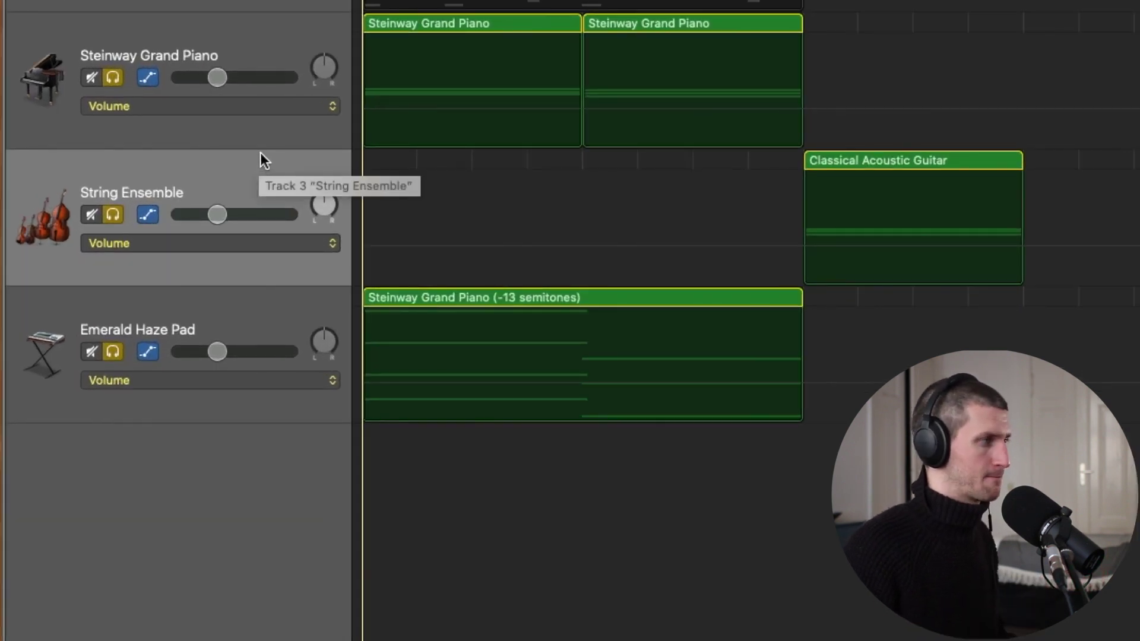
Draw a piano volume ramp from about -12.2 dB up to -1.8 dB at the region end.
left_click(331, 130)
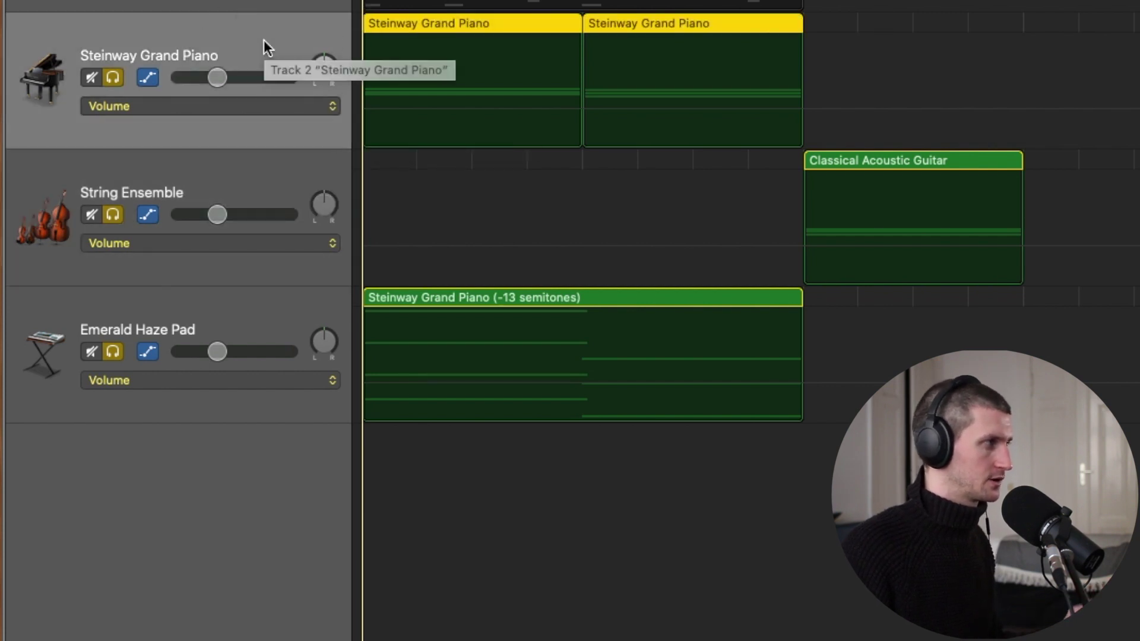
left_click(402, 104)
mouse_move(419, 108)
left_mouse_down()
mouse_move(423, 70)
mouse_move(430, 119)
mouse_move(430, 48)
mouse_move(430, 116)
mouse_move(432, 55)
mouse_move(432, 106)
mouse_move(415, 100)
left_mouse_up()
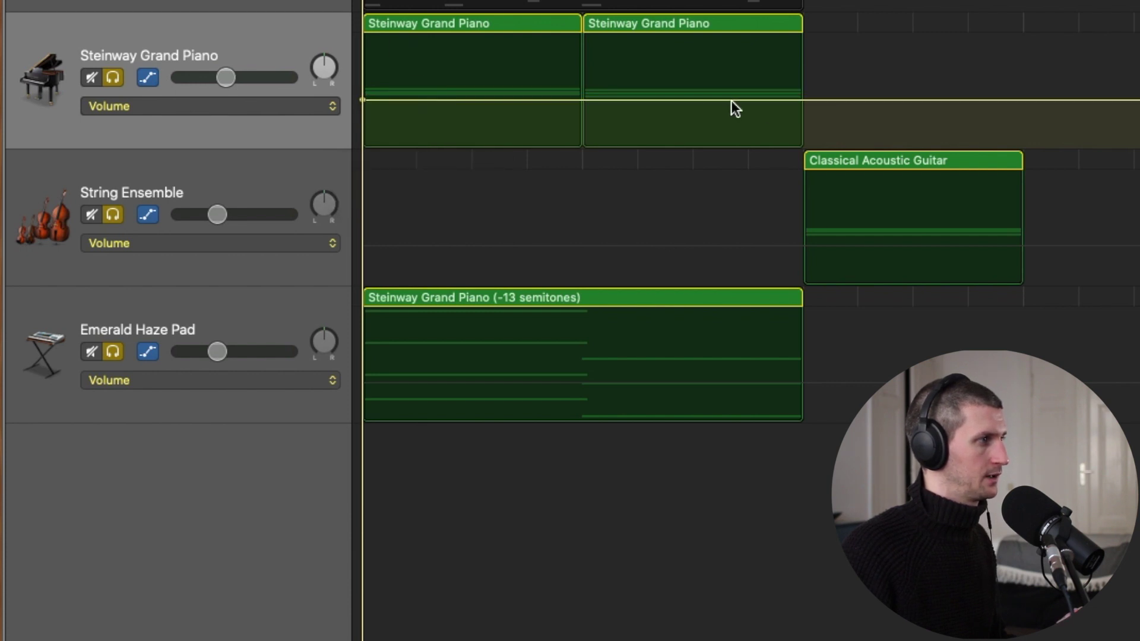
left_click(802, 100)
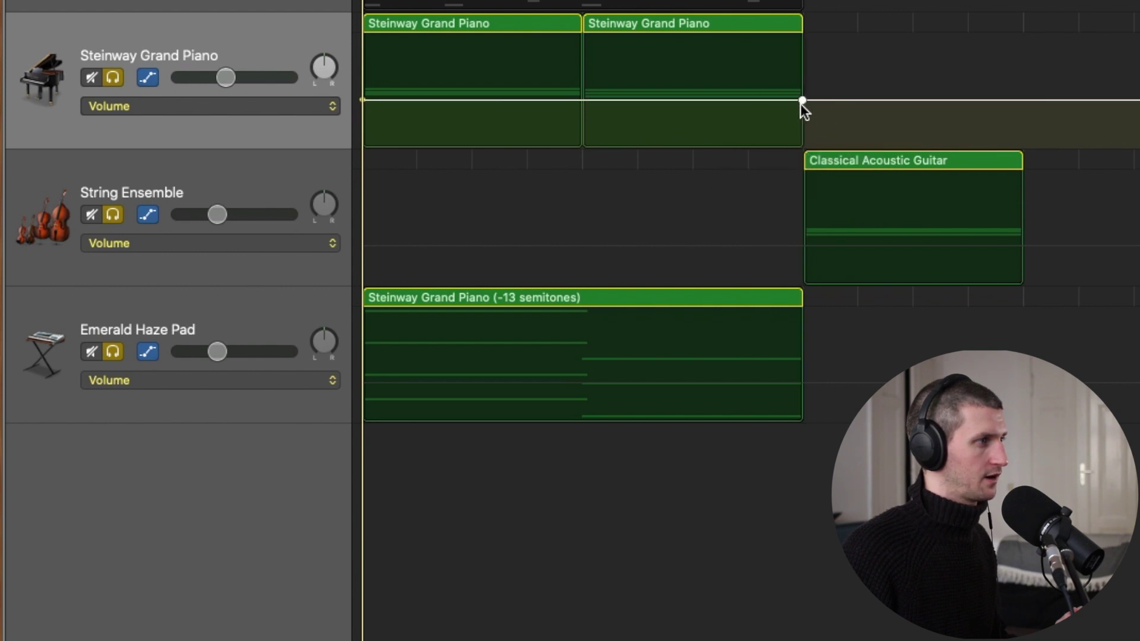
left_click(803, 101)
left_click_drag(802, 100, 800, 76)
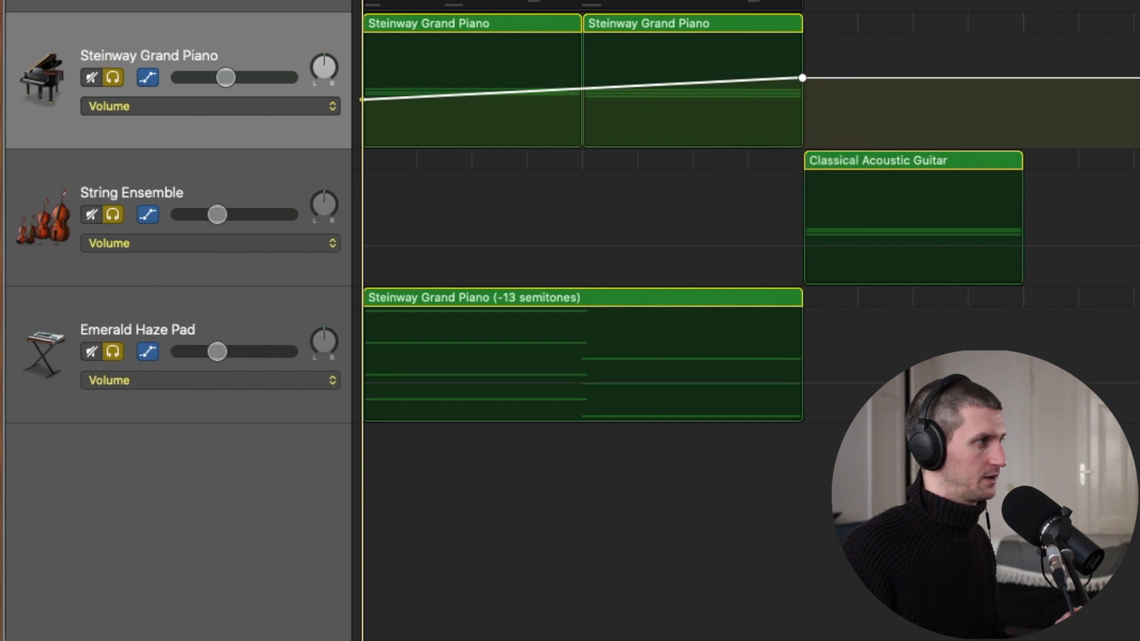
Replay the piano region several times to hear the volume rise.
key("space")
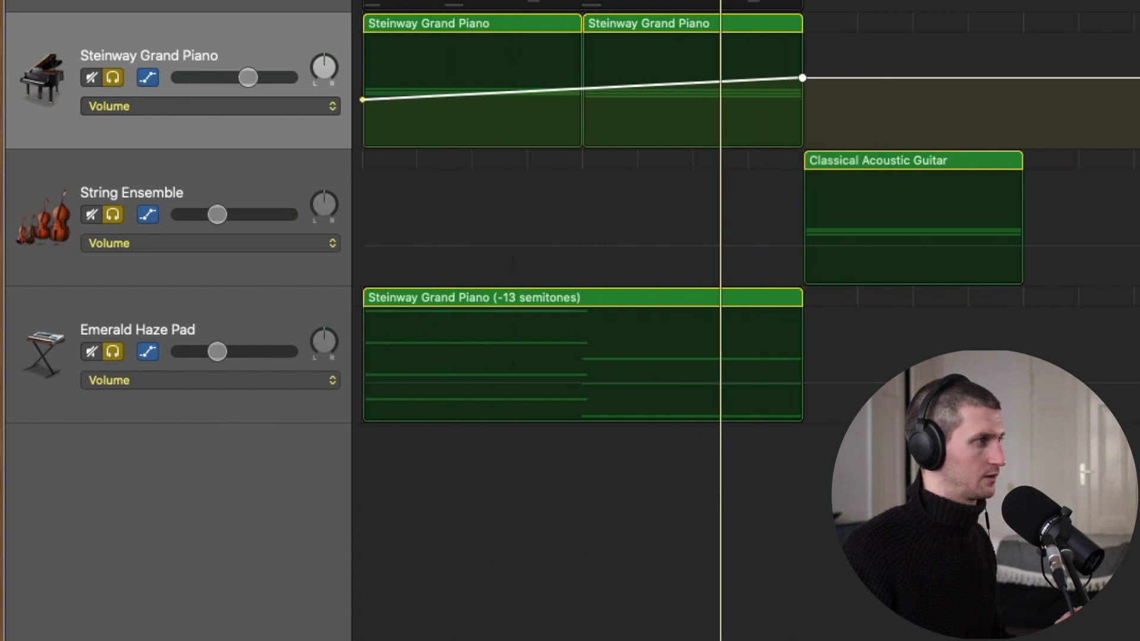
key("comma")
key("comma")
key("comma")
key("comma")
key("comma")
key("comma")
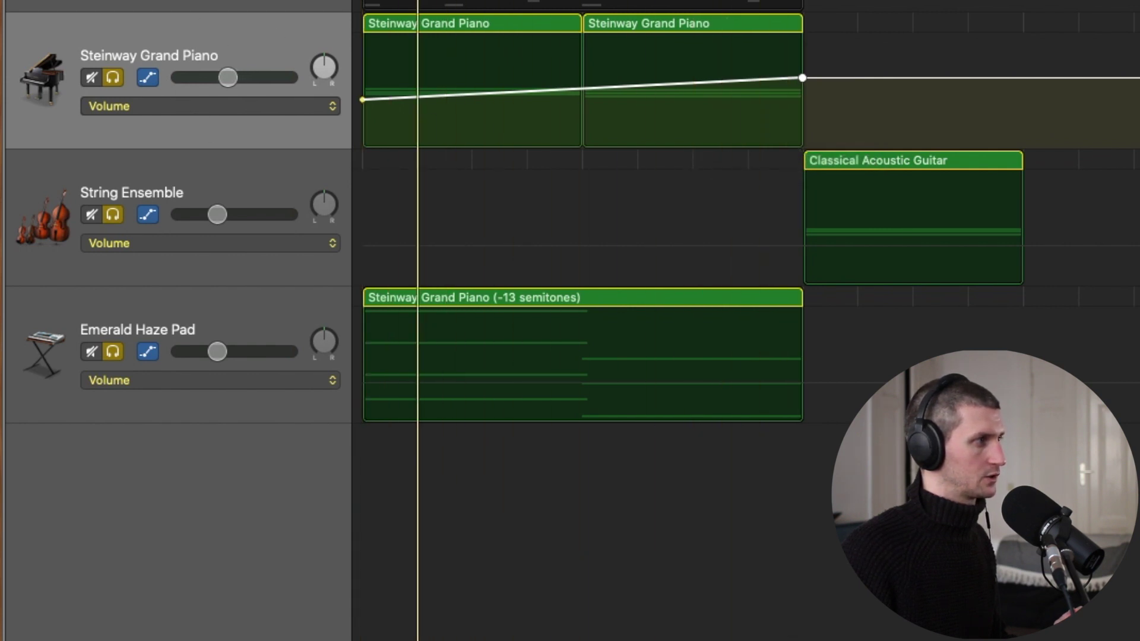
key("comma")
key("space")
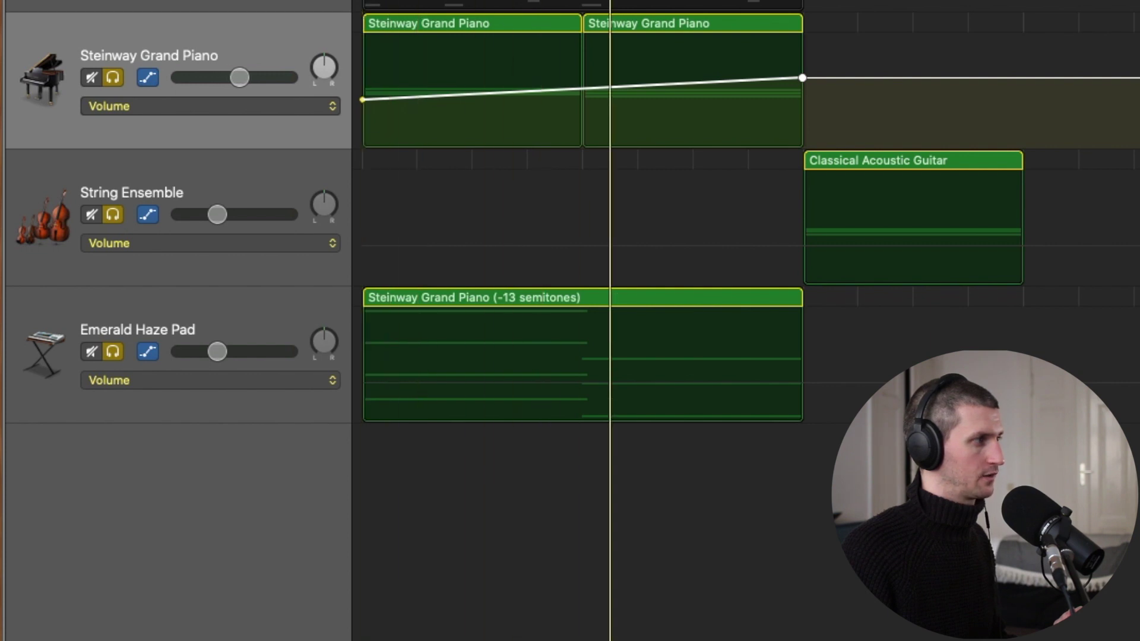
key("comma")
key("comma")
key("comma")
key("comma")
key("comma")
key("comma")
key("comma")
key("comma")
key("space")
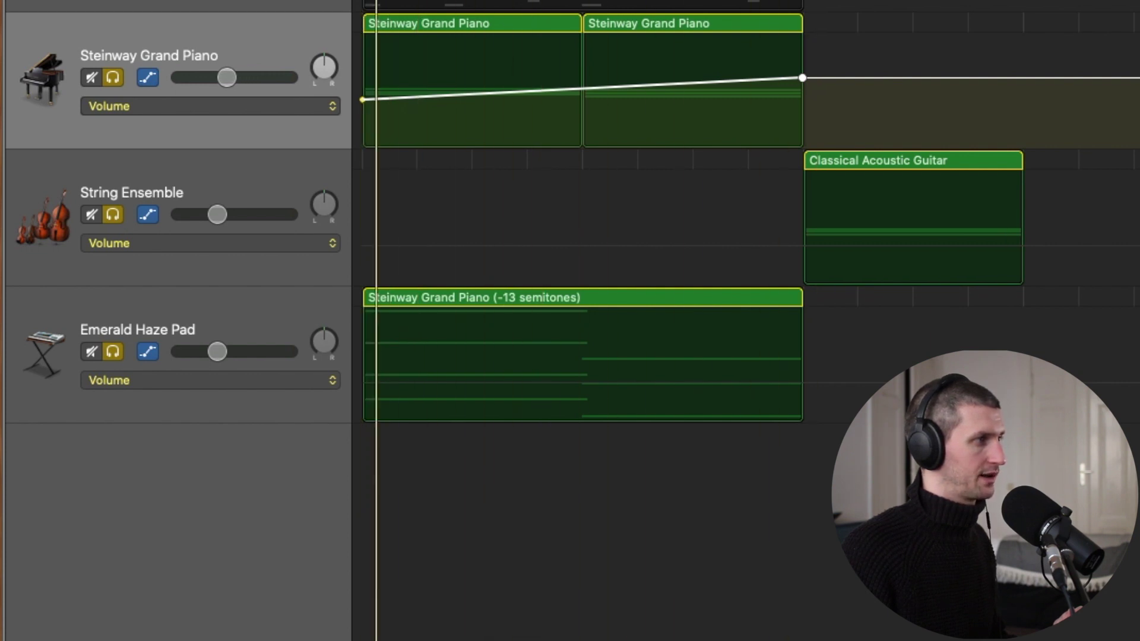
key("space")
key("comma")
key("comma")
key("comma")
key("comma")
key("comma")
key("comma")
key("comma")
key("comma")
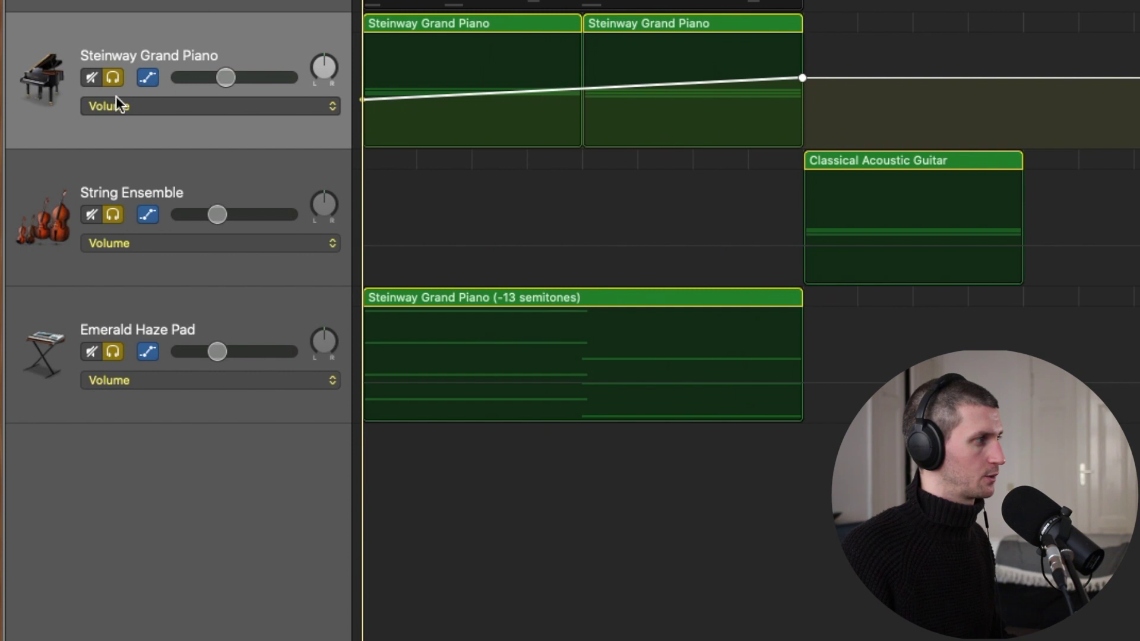
Unsolo String Ensemble and Emerald Haze Pad, leaving only the Steinway Grand Piano soloed, and play it.
left_click(113, 77)
left_click(113, 215)
left_click(113, 362)
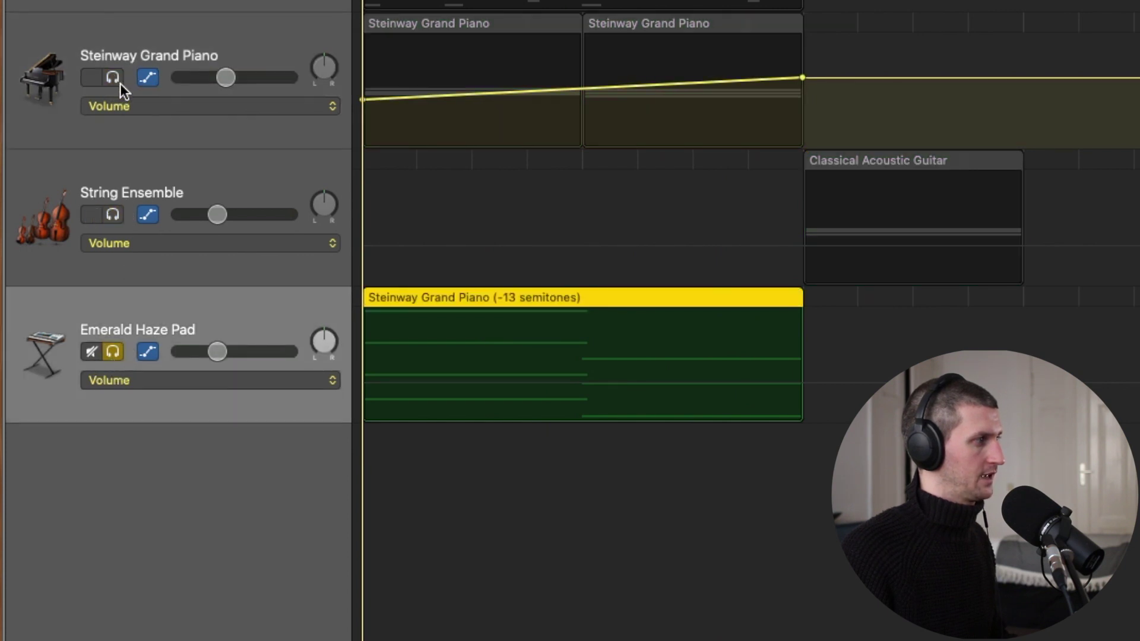
left_click(112, 77)
left_click(113, 350)
key("space")
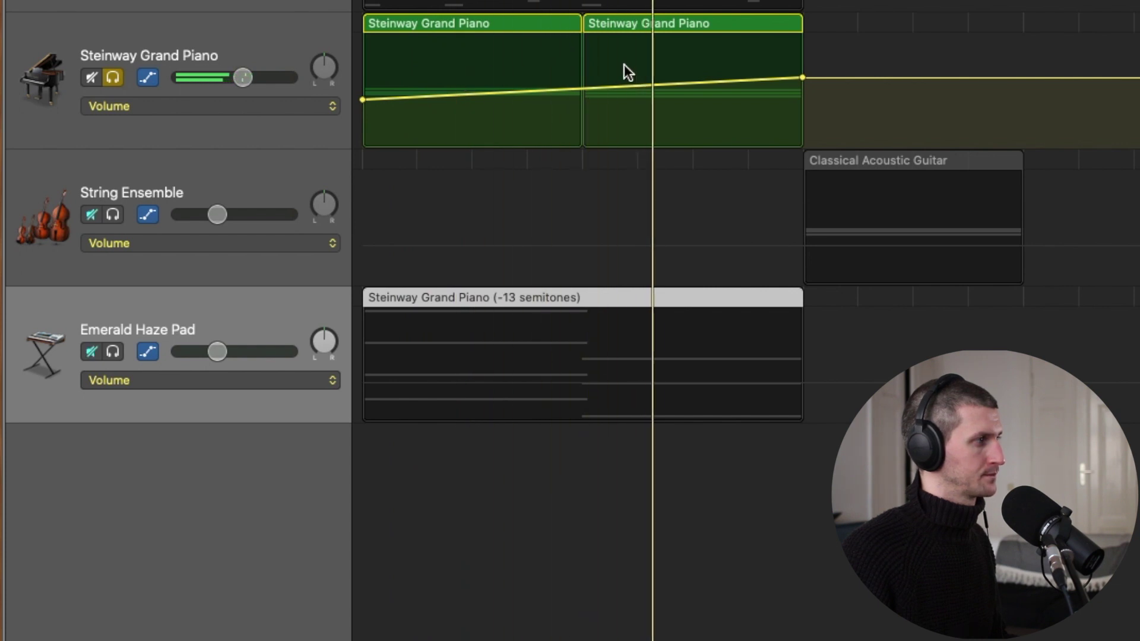
left_click(287, 30)
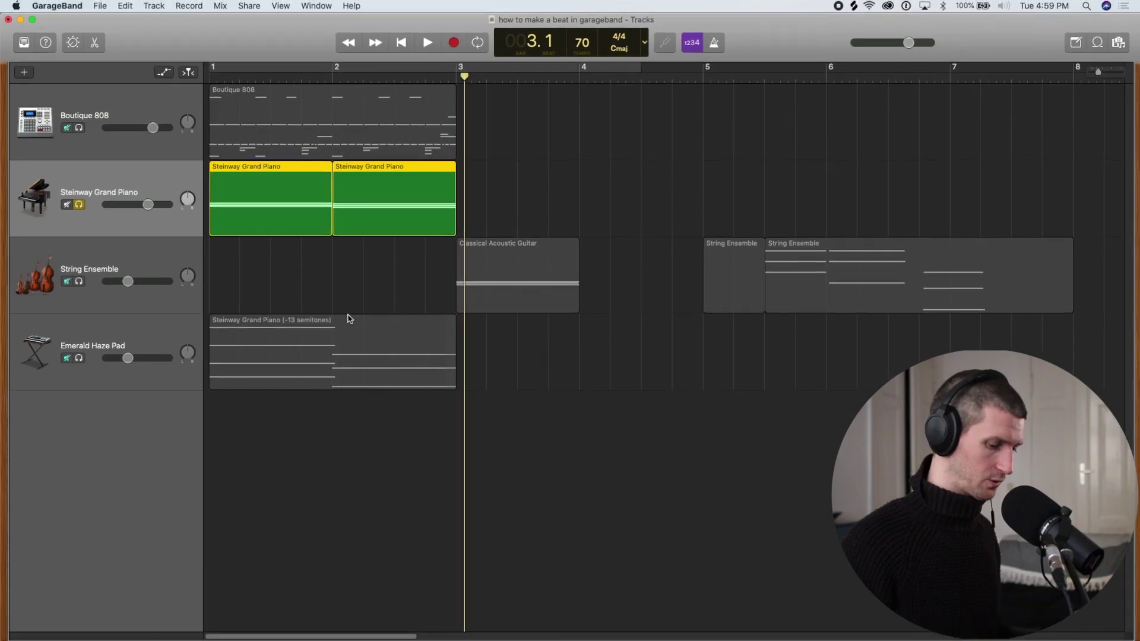
key("super+comma")
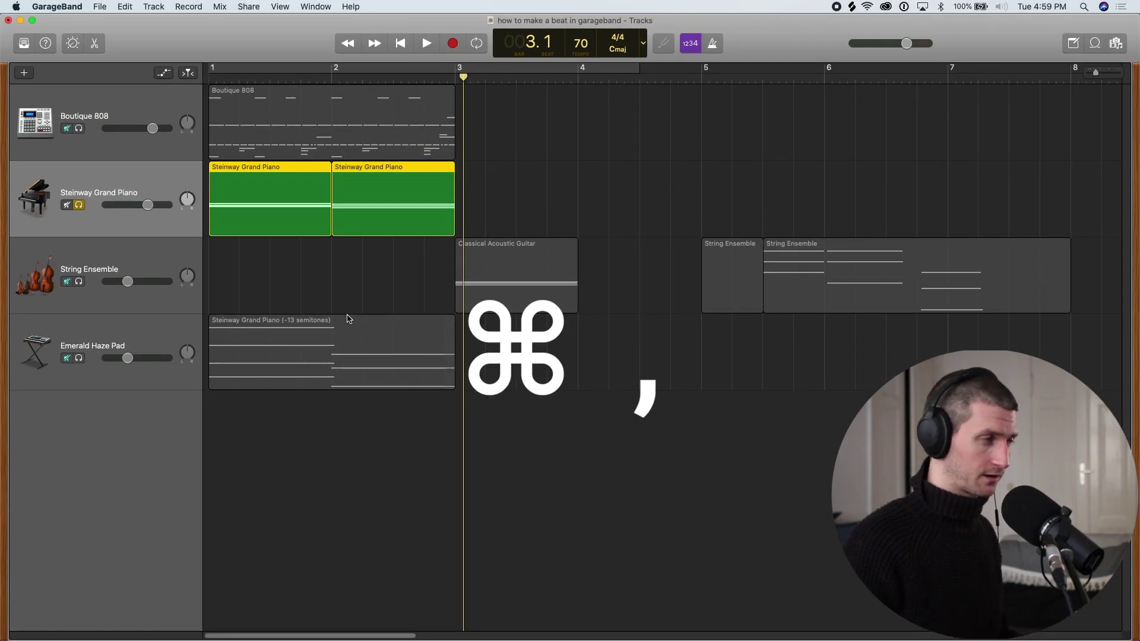
left_click_drag(250, 36, 352, 103)
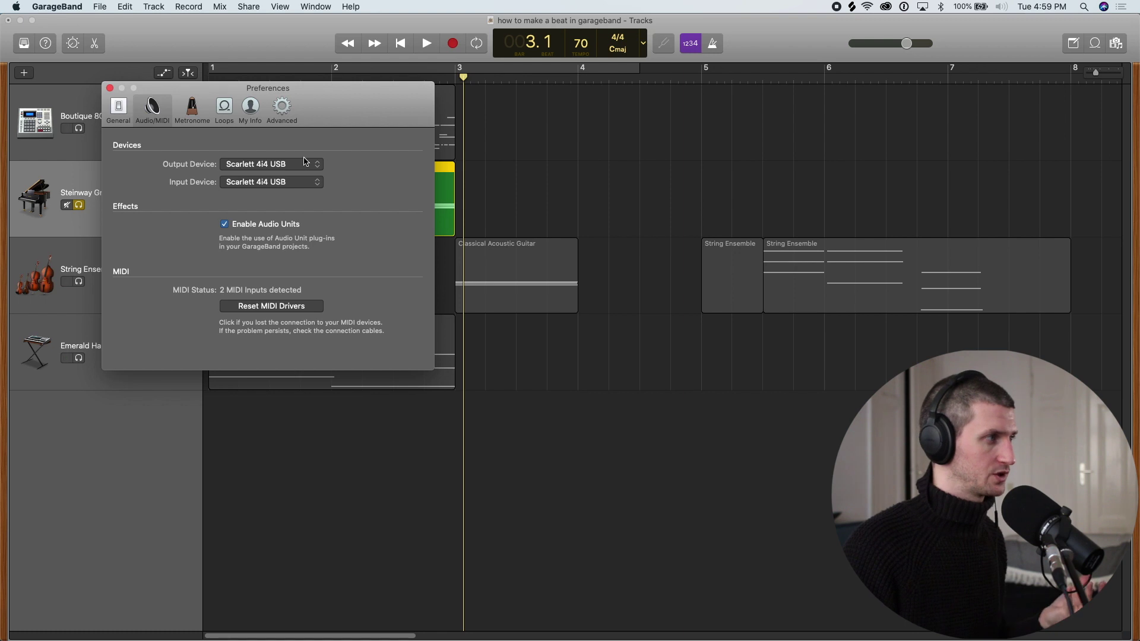
left_click(332, 70)
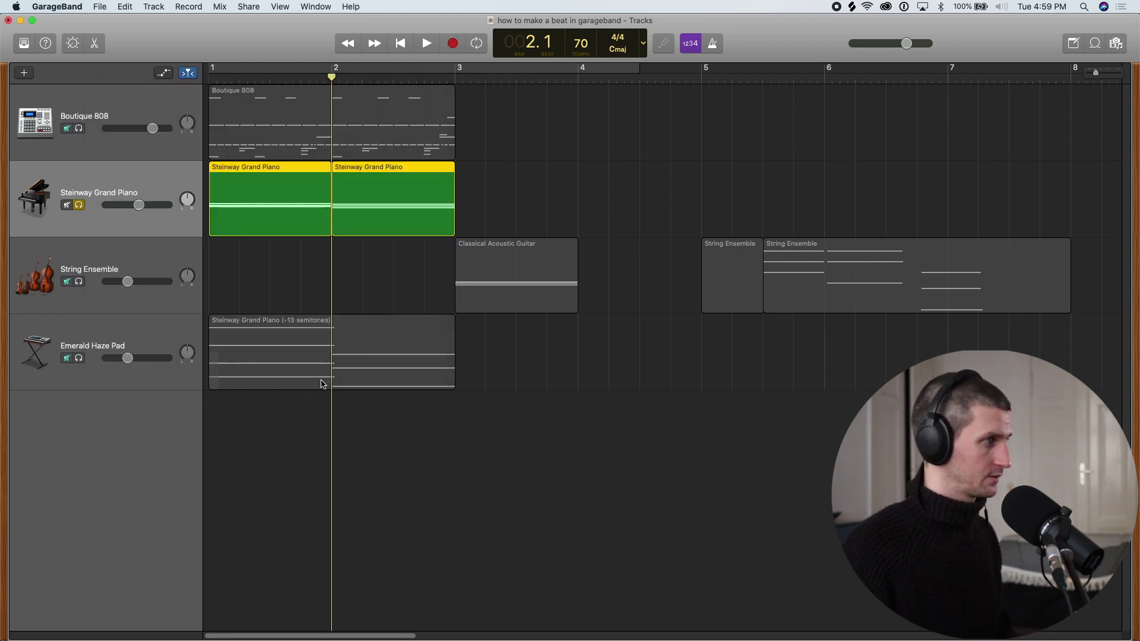
key("cmd+comma")
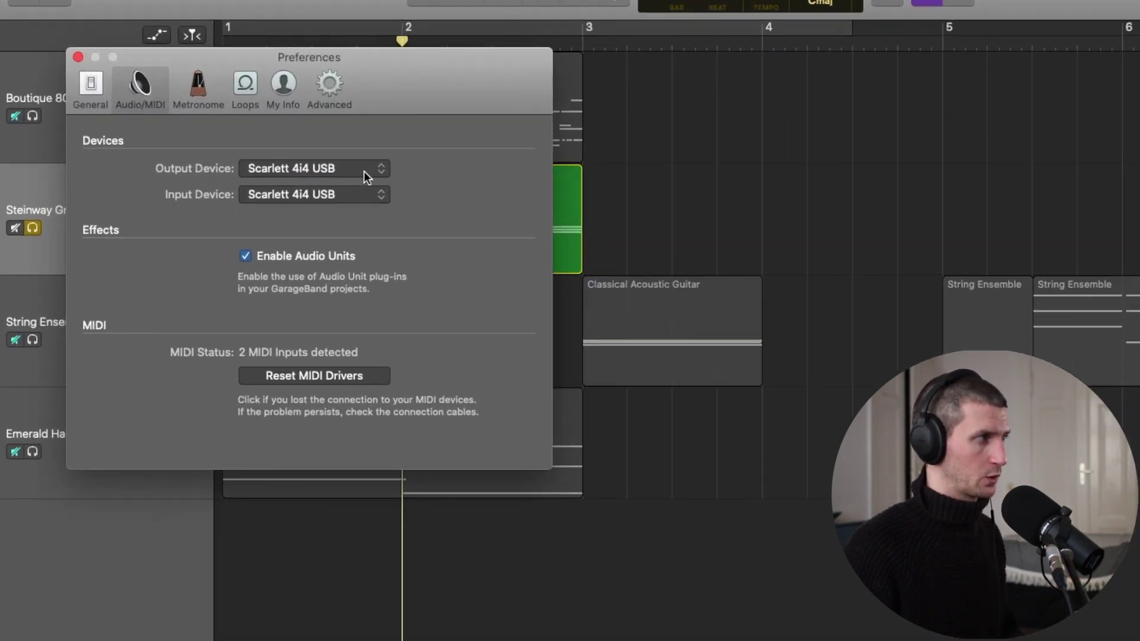
left_click(303, 165)
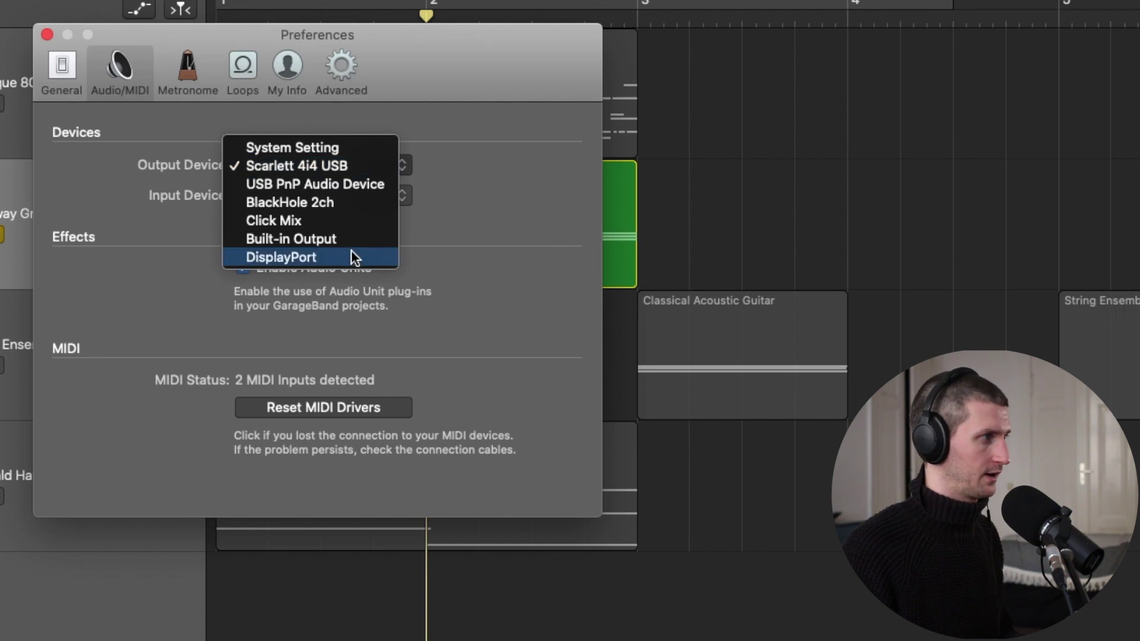
left_click(503, 158)
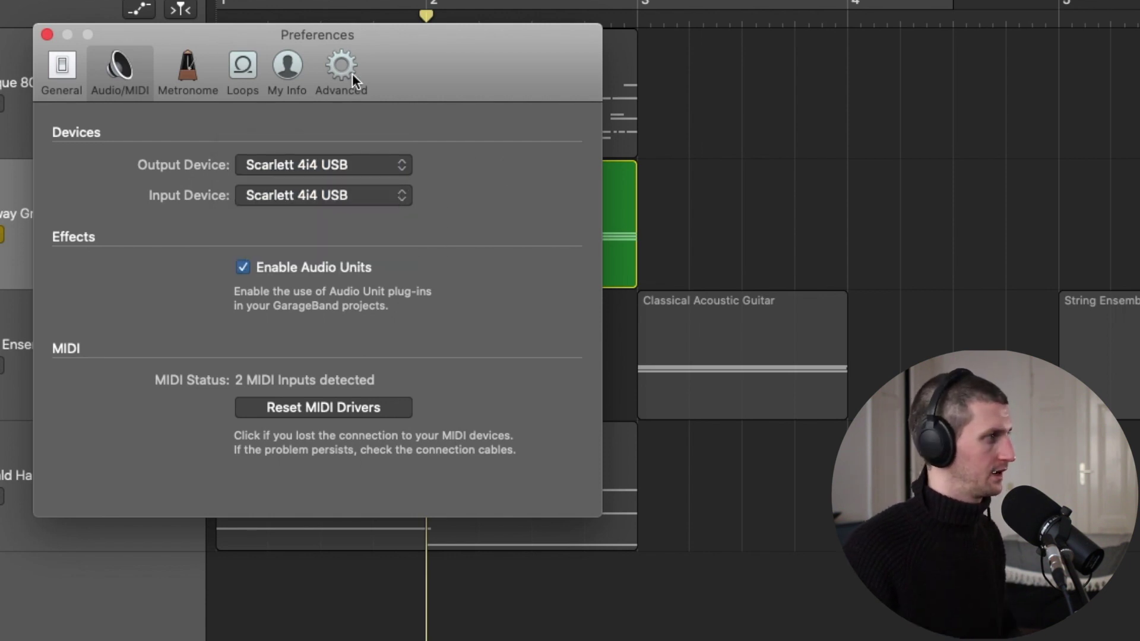
left_click(48, 34)
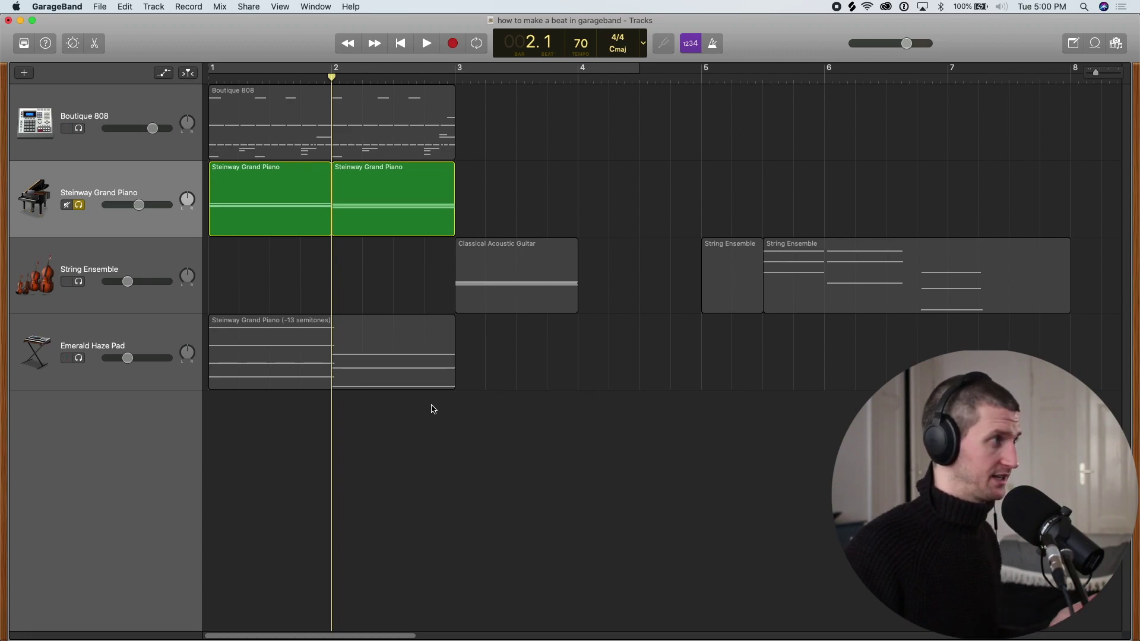
Move the playhead to bars 4 and 5, return to the start each time, then play from bar 1.
left_click(617, 111)
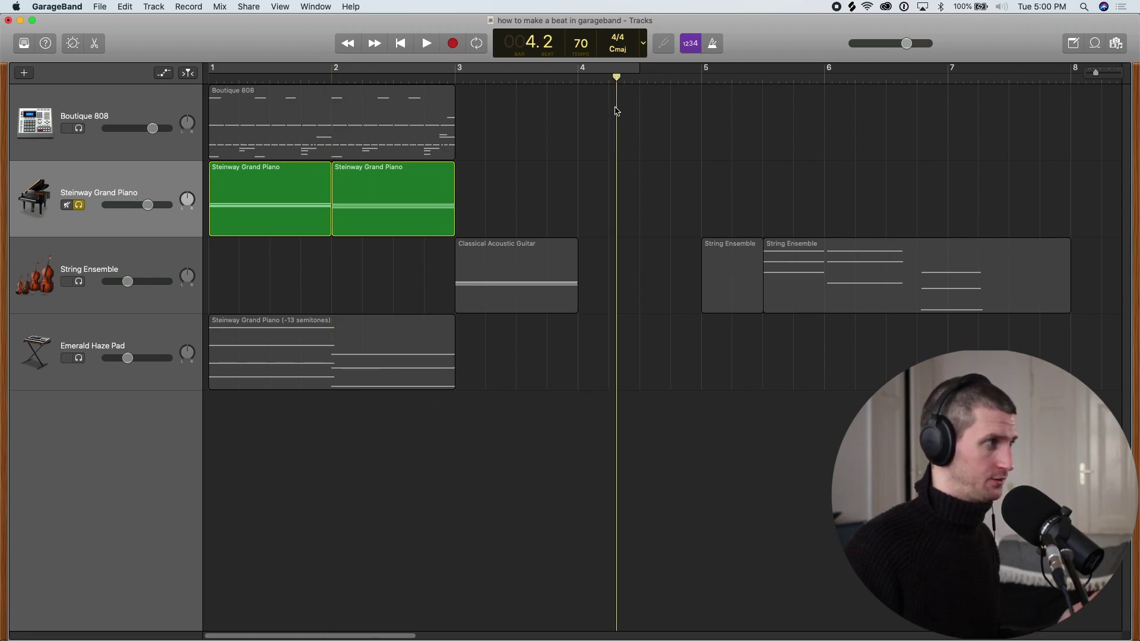
key("Return")
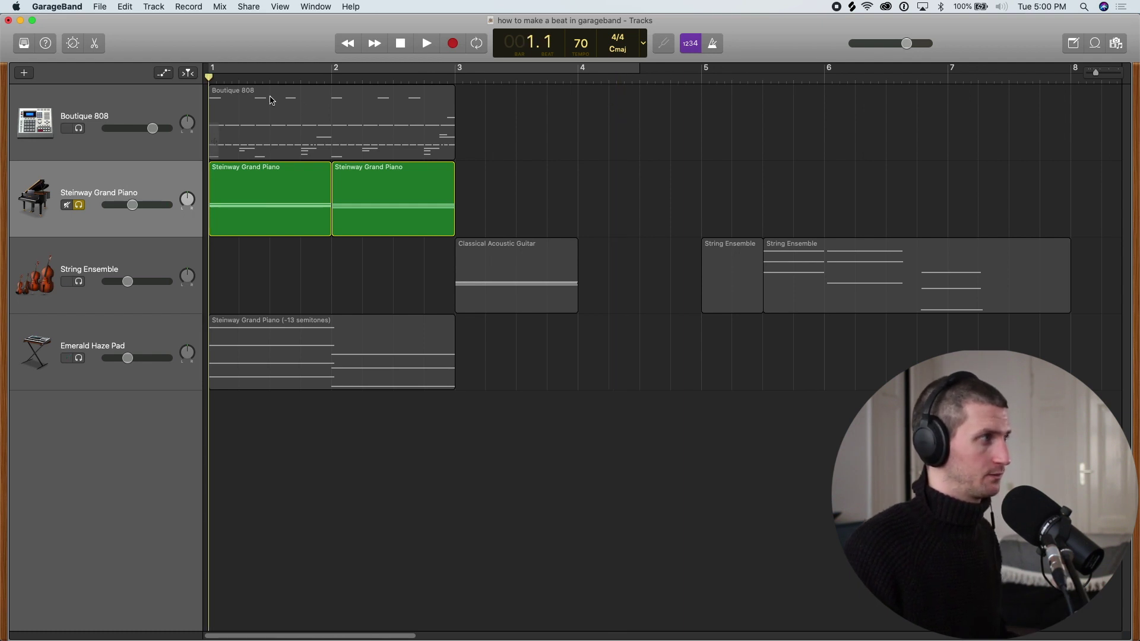
left_click_drag(211, 75, 601, 107)
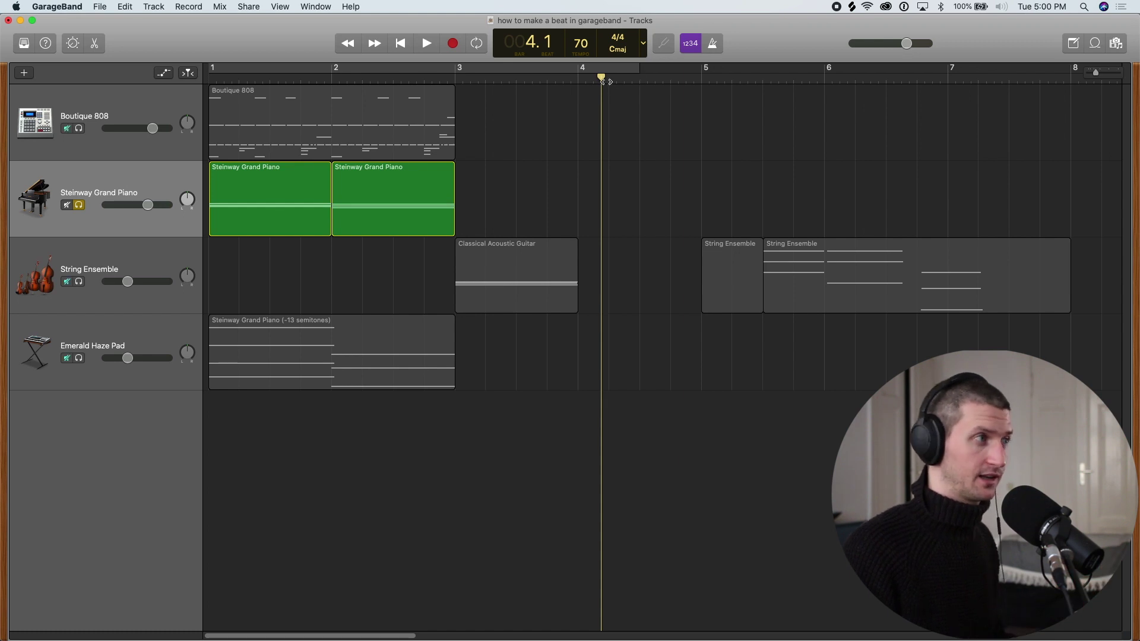
key("Return")
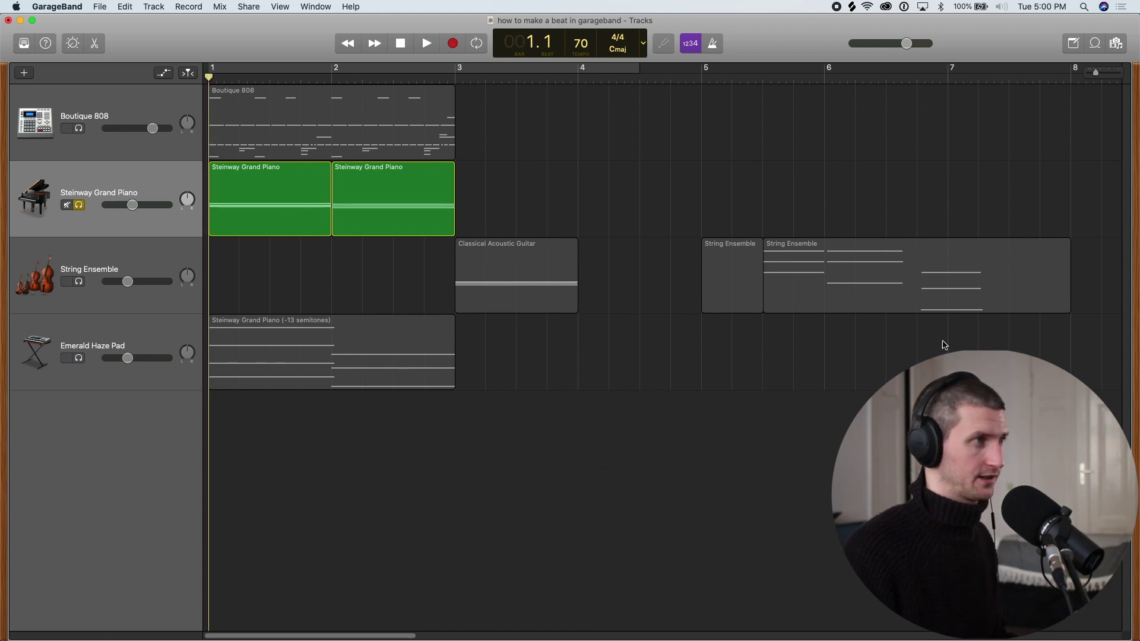
left_click(777, 79)
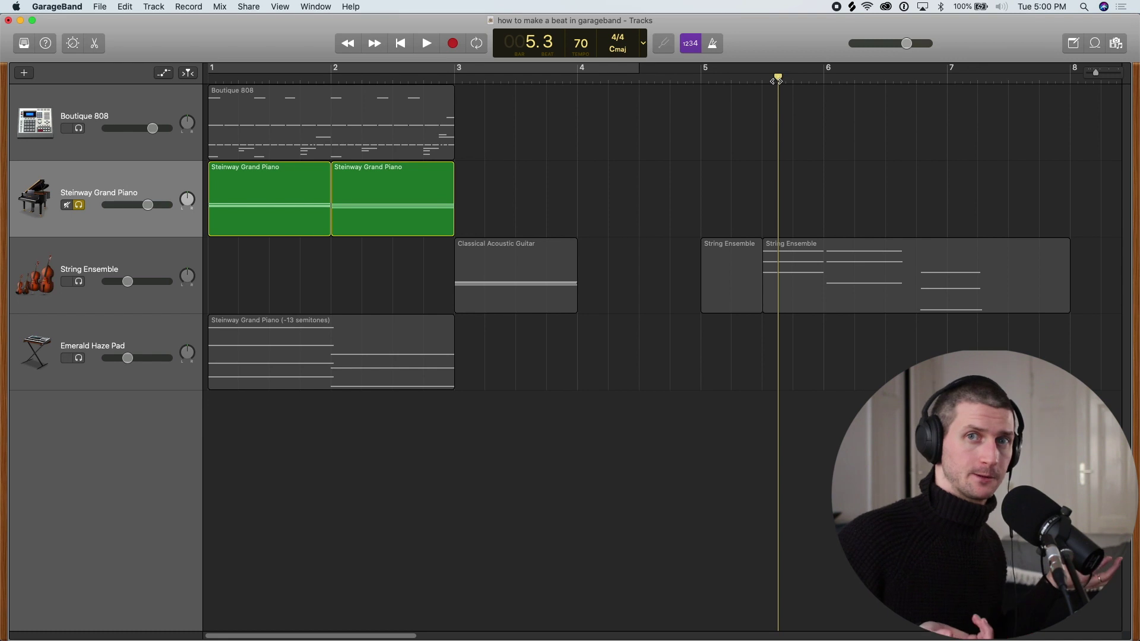
key("Return")
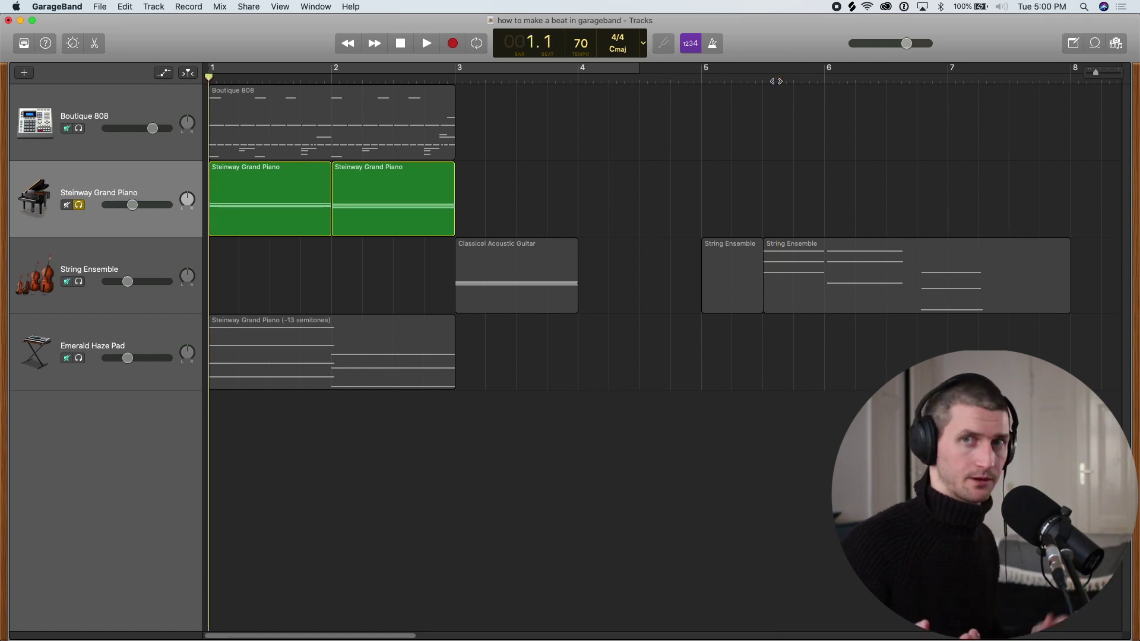
key("space")
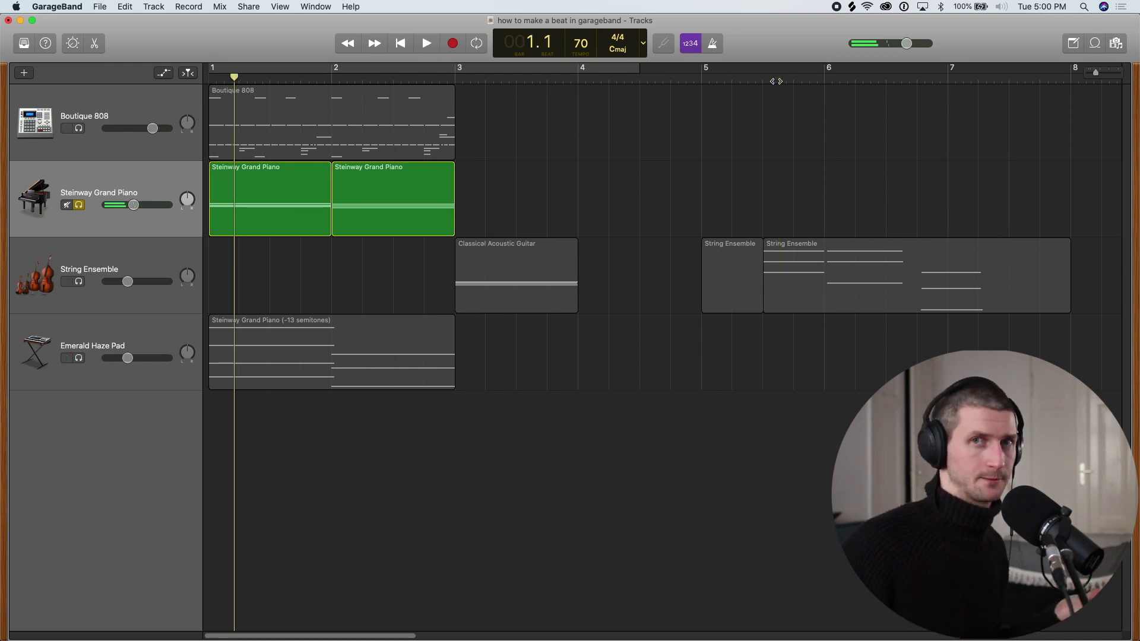
Turn the metronome on, show record-enable buttons on all four tracks, and step forward a bar.
key("k")
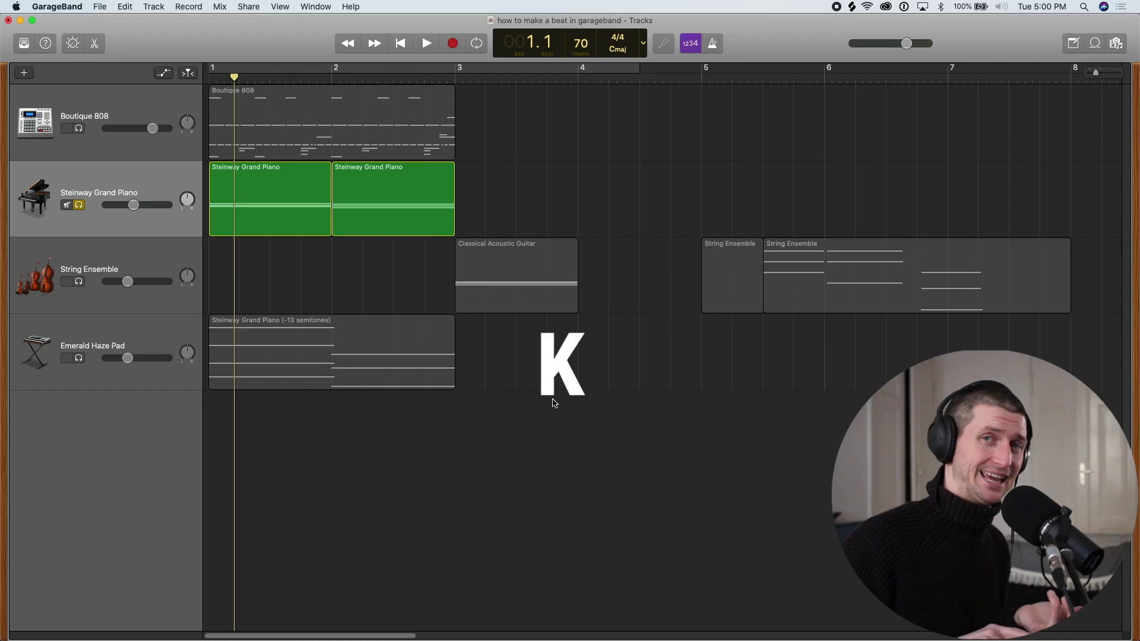
key("r")
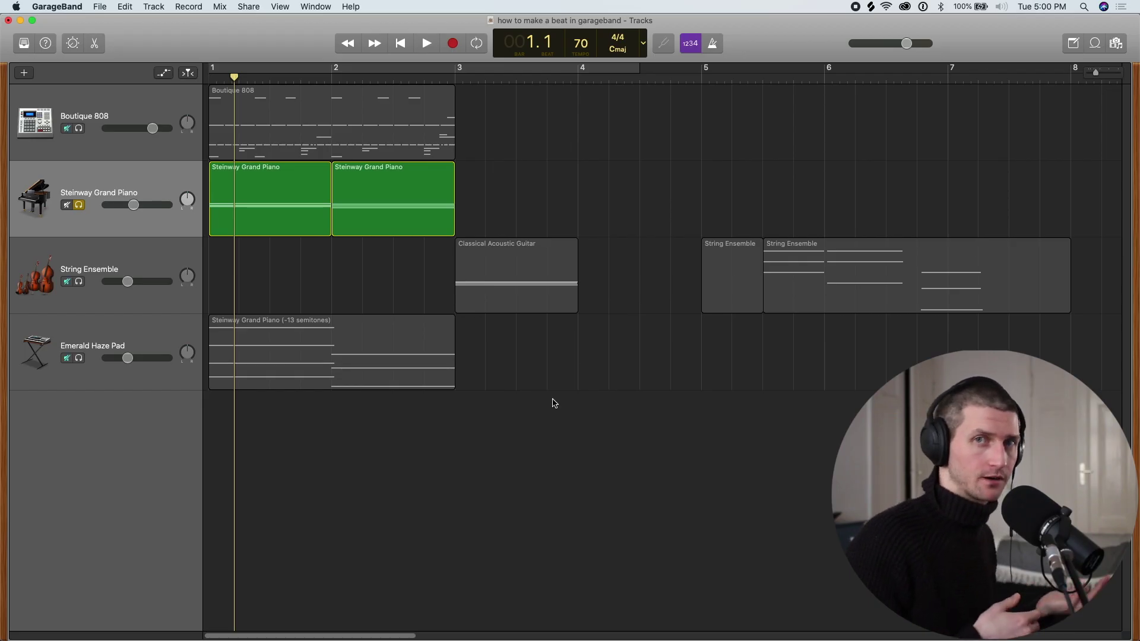
key("alt+t")
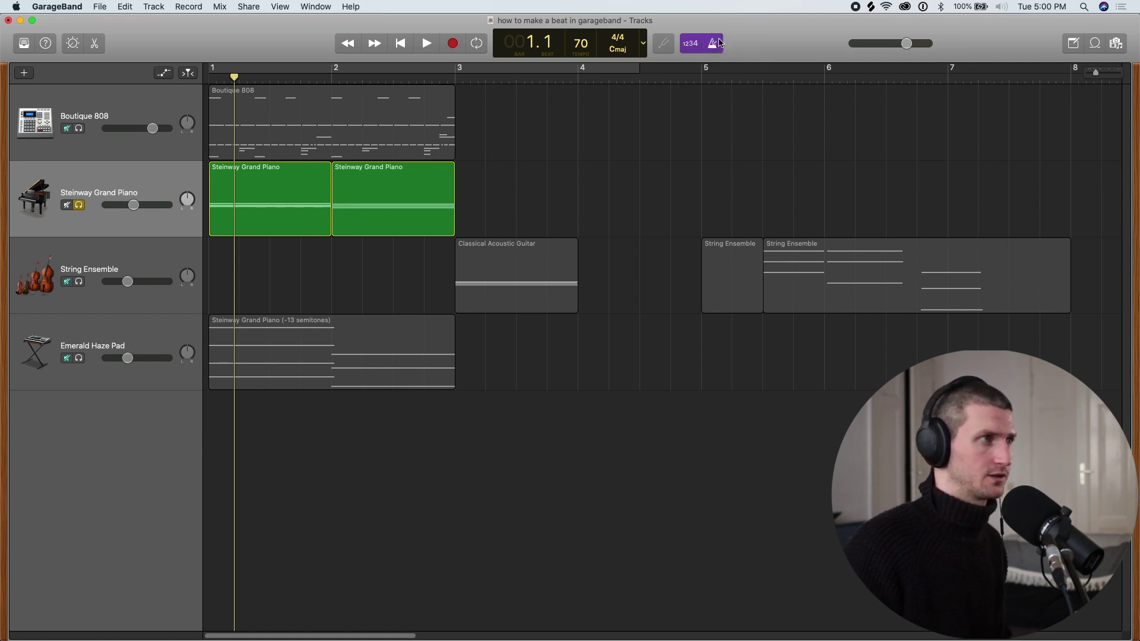
key("period")
key("period")
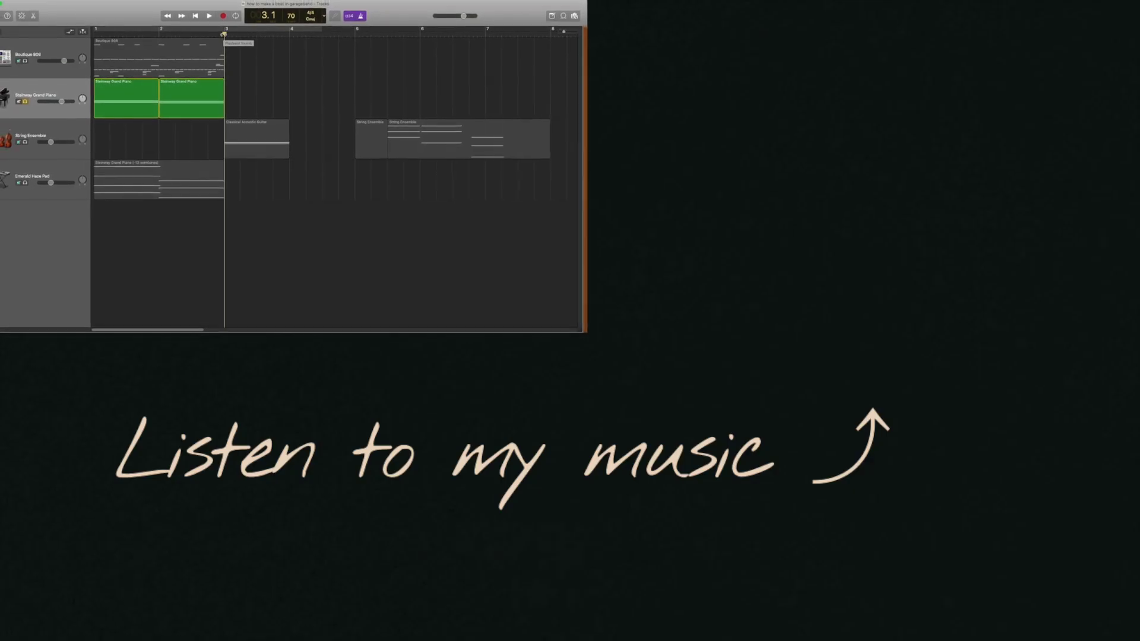
Step back one bar and start playback from bar 2.
key("comma")
key("space")
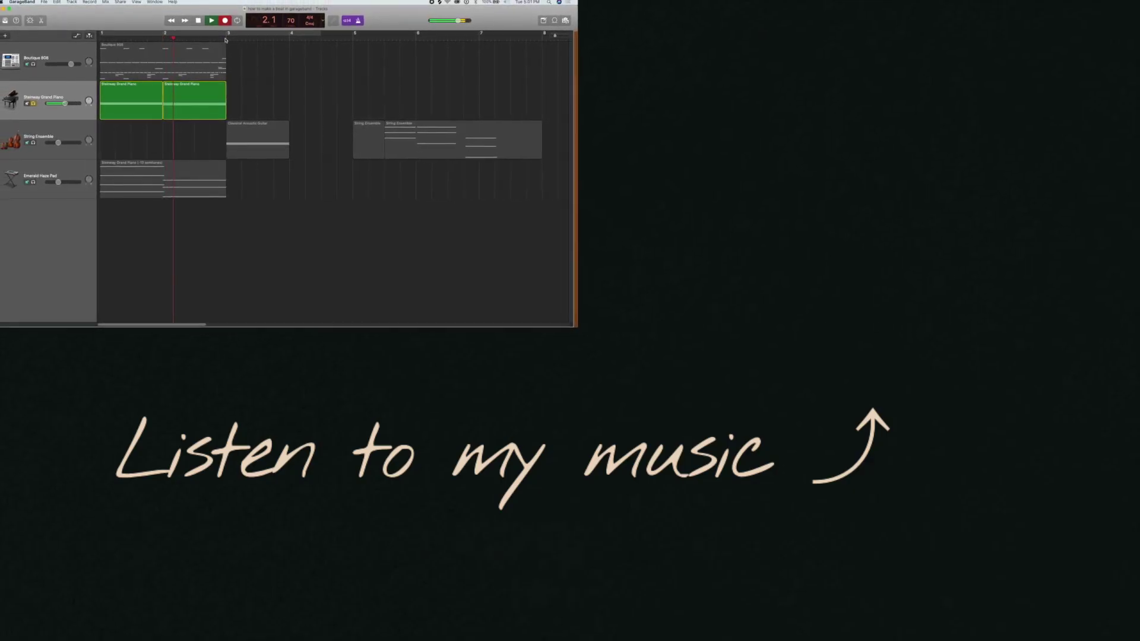